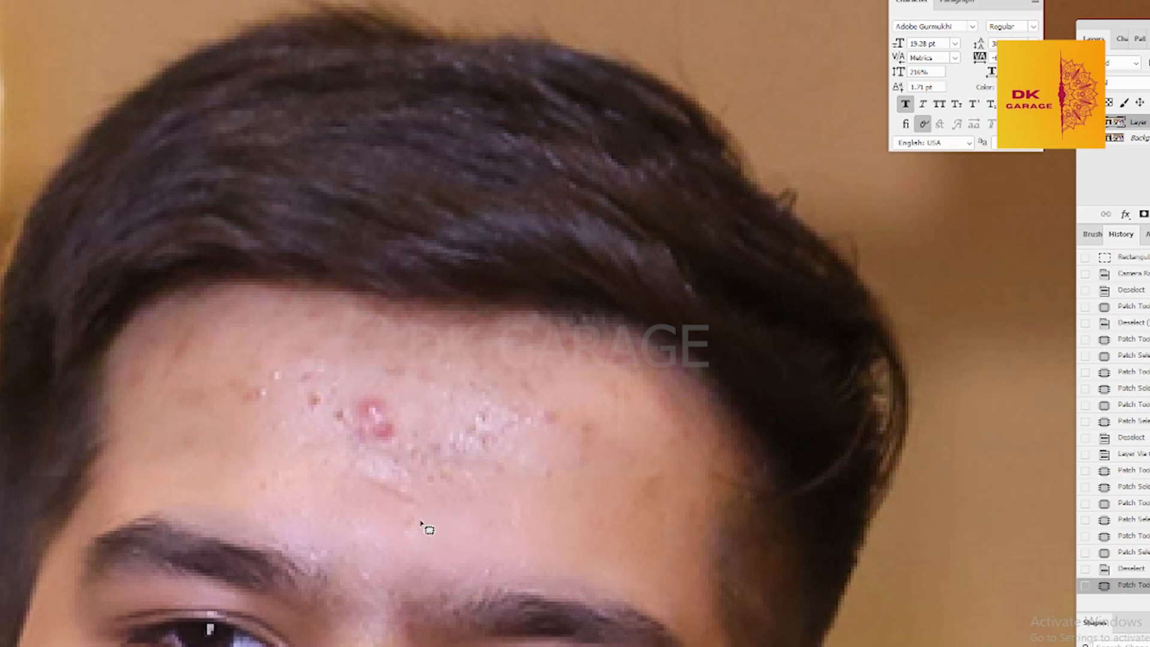
Step: Patch the dark spots on the right side of the boy's forehead with nearby clean skin
mouse_move(639, 461)
mouse_down()
mouse_move(630, 468)
mouse_move(675, 485)
mouse_move(657, 468)
mouse_up()
drag(653, 480, 594, 504)
mouse_move(592, 405)
mouse_down()
mouse_move(570, 465)
mouse_move(590, 480)
mouse_move(601, 425)
mouse_up()
drag(593, 450, 630, 453)
click(559, 400)
mouse_move(552, 400)
mouse_down()
mouse_move(526, 483)
mouse_move(576, 436)
mouse_move(614, 438)
mouse_up()
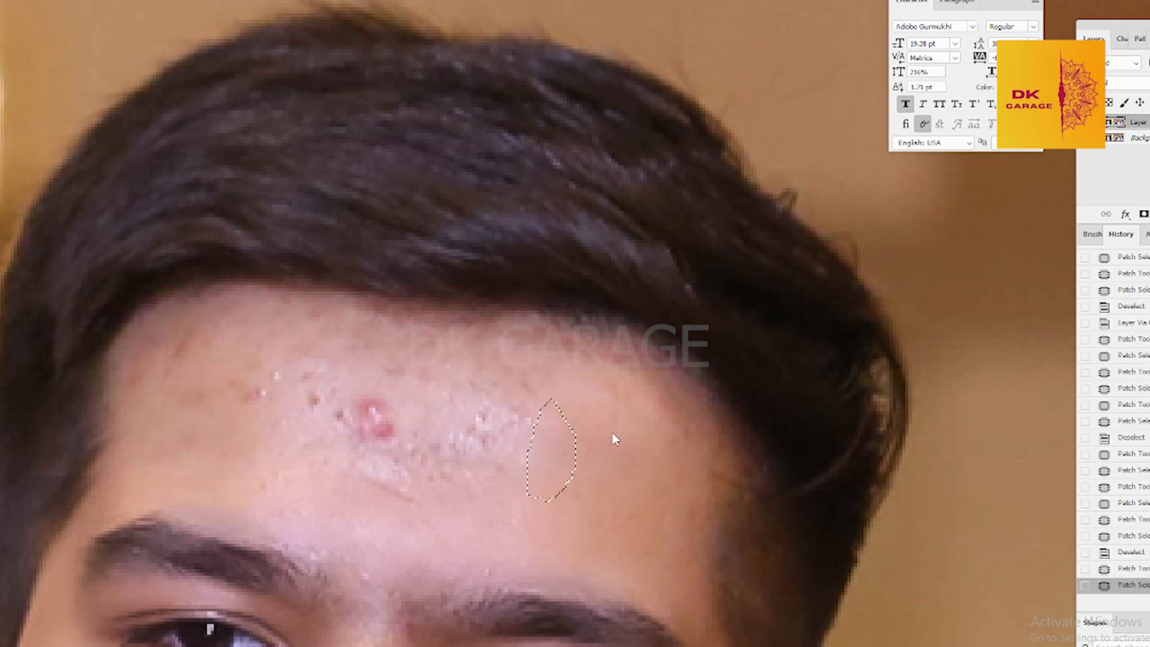
Step: Patch the shiny bumps and the large red pimple in the middle of the forehead with smooth skin beside them
mouse_move(491, 372)
mouse_down()
mouse_move(418, 441)
mouse_move(487, 495)
mouse_move(547, 401)
mouse_move(500, 367)
mouse_up()
drag(552, 439, 611, 465)
click(417, 412)
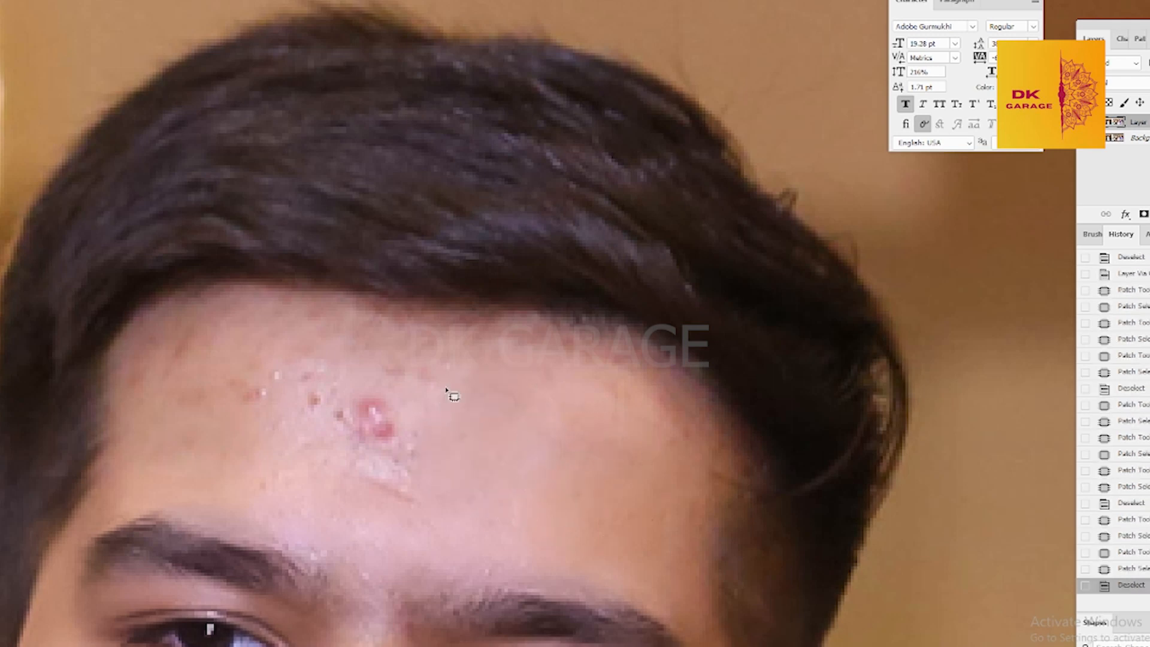
mouse_move(444, 373)
mouse_down()
mouse_move(281, 357)
mouse_move(277, 399)
mouse_move(331, 468)
mouse_move(375, 500)
mouse_move(424, 494)
mouse_up()
drag(371, 449, 523, 452)
click(277, 373)
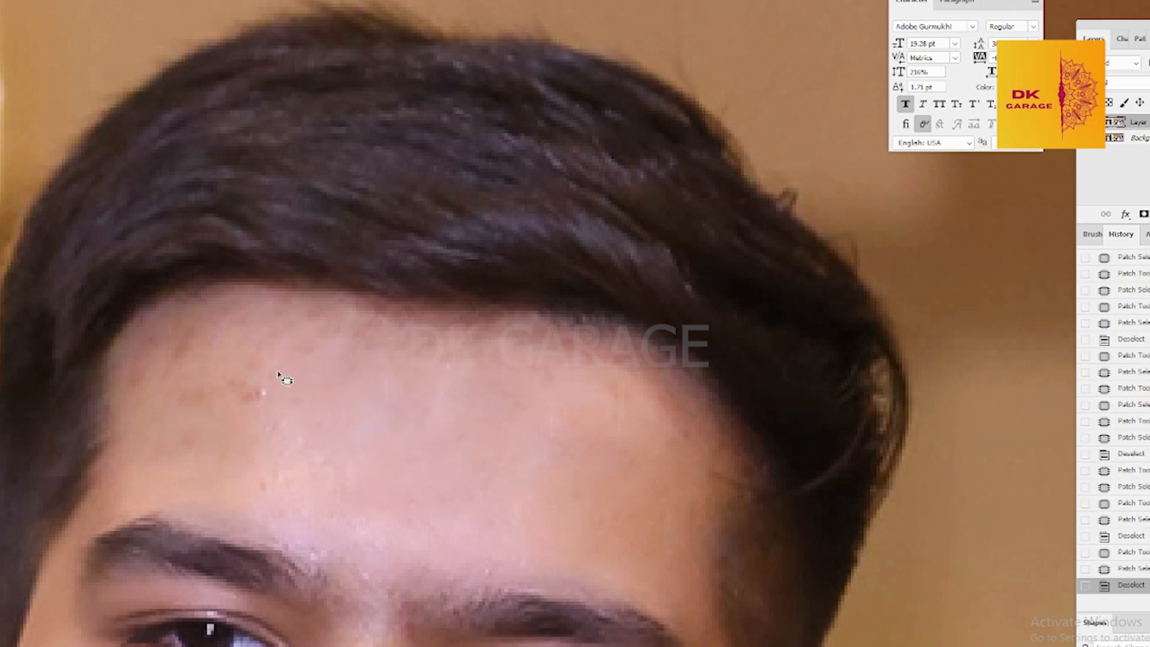
Step: Patch the red spot left of the forehead's centre and the marks along the hairline above it
mouse_move(255, 353)
mouse_down()
mouse_move(222, 405)
mouse_move(237, 458)
mouse_move(264, 486)
mouse_move(305, 479)
mouse_move(301, 393)
mouse_move(290, 370)
mouse_up()
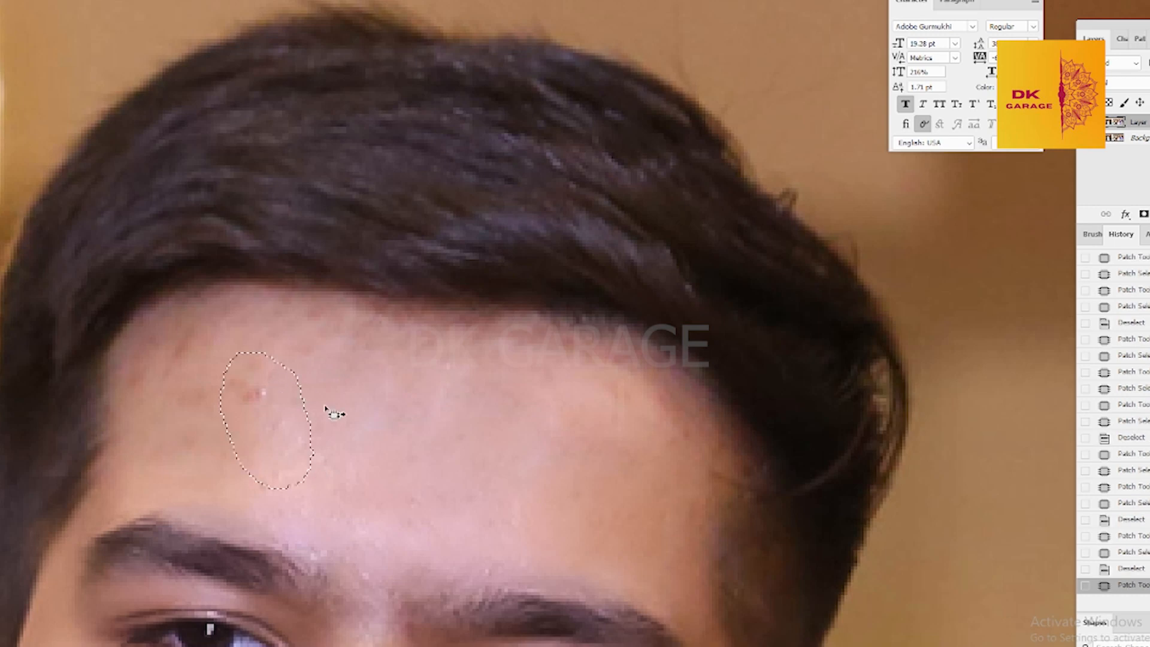
drag(326, 409, 355, 381)
click(340, 335)
mouse_move(321, 305)
mouse_down()
mouse_move(307, 370)
mouse_move(343, 354)
mouse_move(276, 420)
mouse_up()
click(237, 323)
Step: Patch the brown spots toward the left temple and the uneven skin above the left eyebrow
mouse_move(226, 309)
mouse_down()
mouse_move(180, 333)
mouse_move(240, 415)
mouse_move(255, 366)
mouse_up()
drag(223, 360, 293, 396)
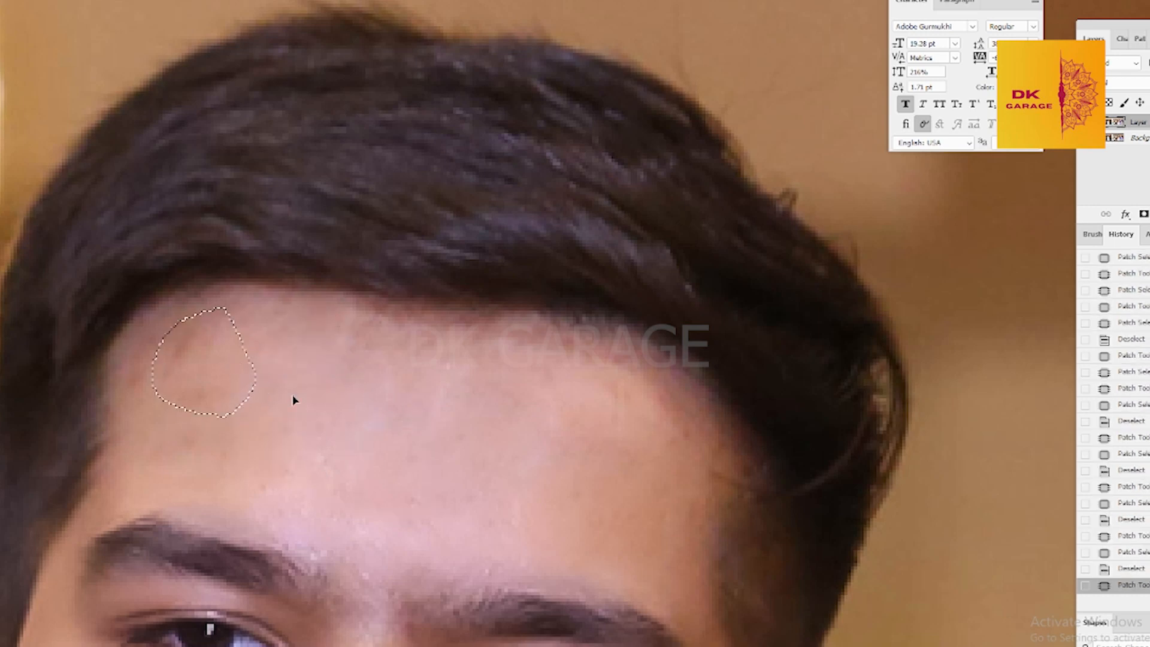
mouse_move(213, 420)
mouse_down()
mouse_move(153, 459)
mouse_move(228, 458)
mouse_move(256, 490)
mouse_move(334, 492)
mouse_move(324, 464)
mouse_up()
click(335, 425)
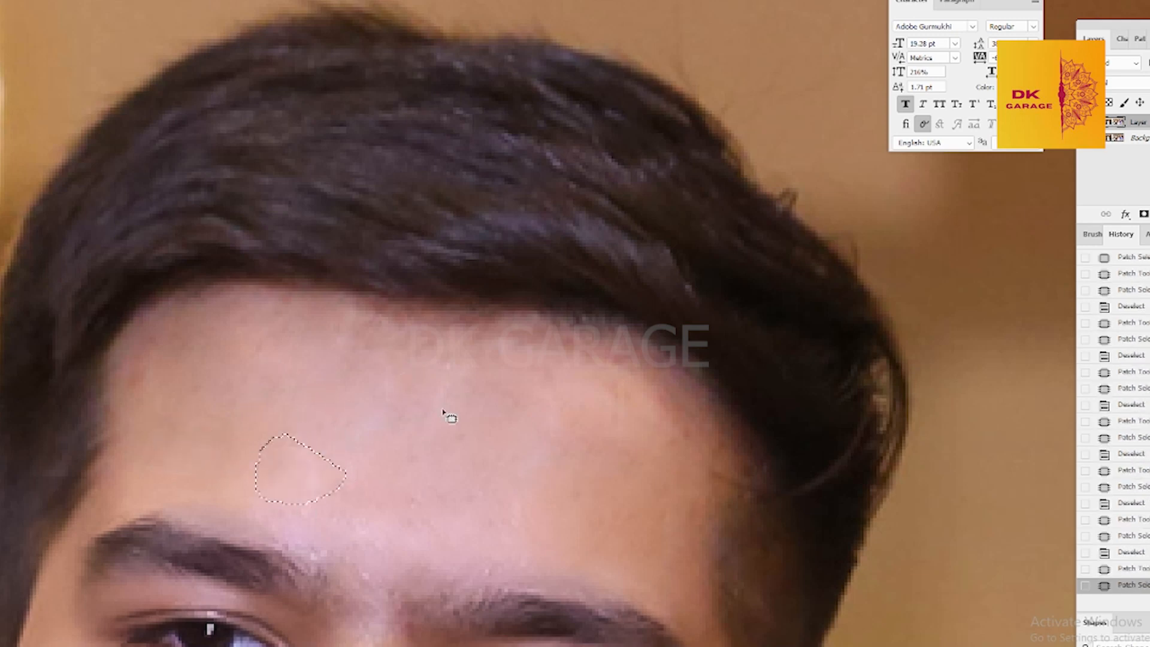
Step: Patch the uneven skin in the upper middle of the forehead, just below the hairline
mouse_move(522, 361)
mouse_down()
mouse_move(441, 391)
mouse_move(546, 359)
mouse_move(523, 356)
mouse_up()
drag(517, 377, 466, 439)
click(444, 353)
mouse_move(442, 338)
mouse_down()
mouse_move(356, 321)
mouse_move(324, 374)
mouse_move(461, 372)
mouse_move(449, 343)
mouse_up()
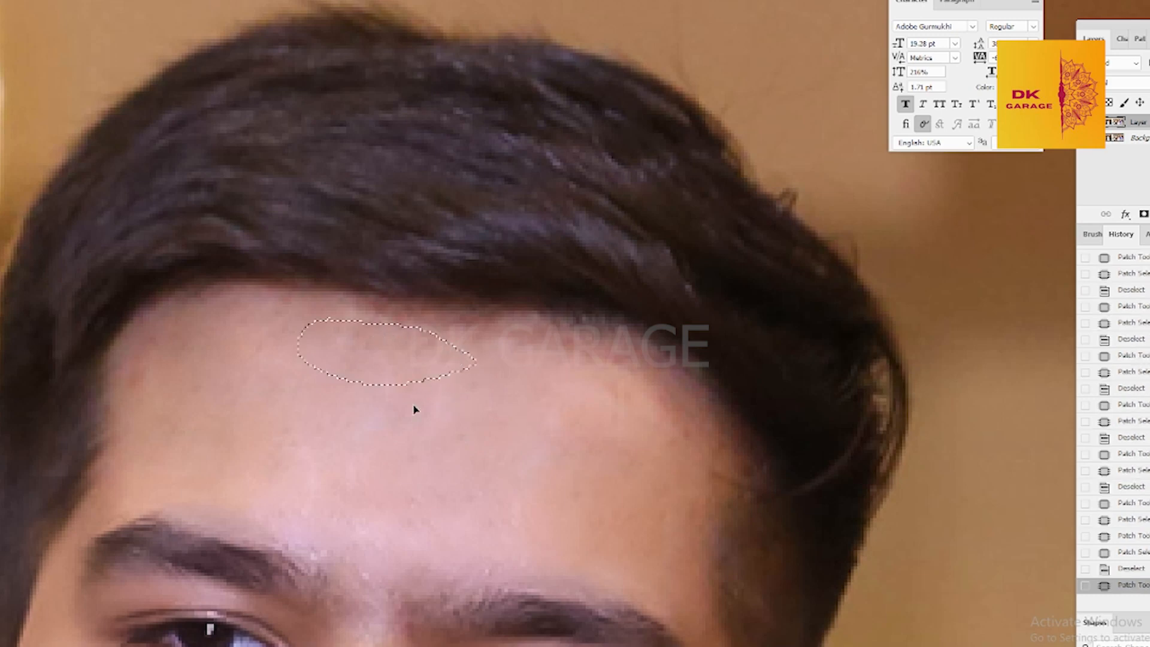
click(241, 372)
Step: Patch the leftover marks on the upper left of the forehead and the reddish spot beside the temple, and clear the selection
drag(246, 352, 251, 359)
drag(271, 348, 260, 371)
click(169, 364)
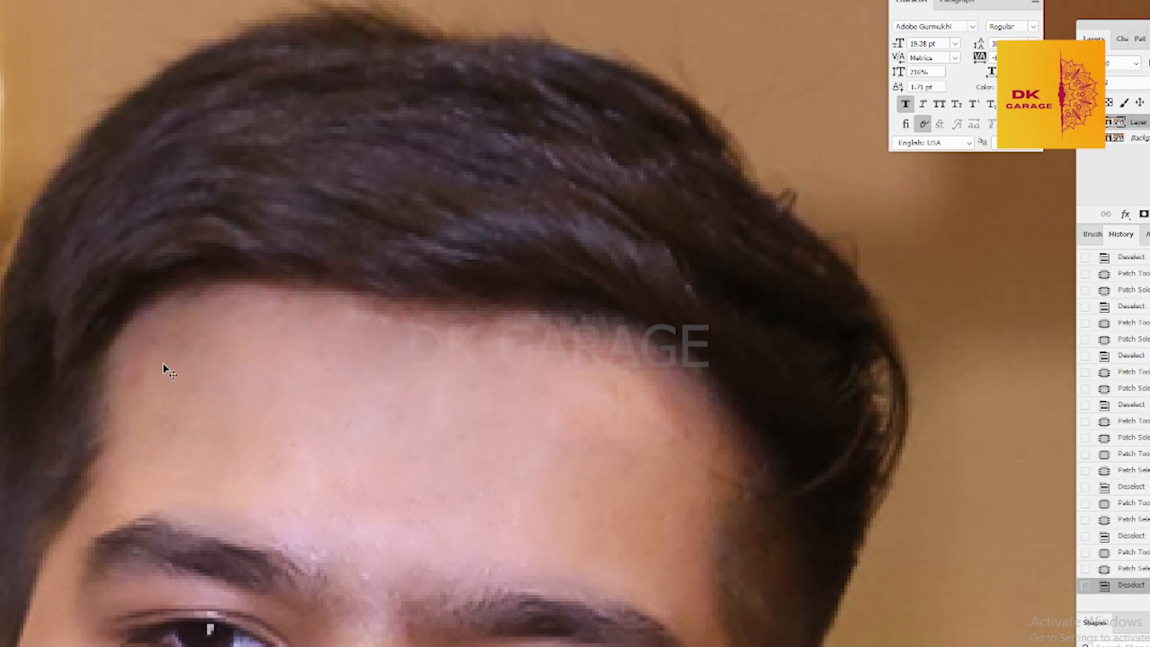
mouse_move(146, 339)
mouse_down()
mouse_move(124, 366)
mouse_move(142, 383)
mouse_move(148, 345)
mouse_up()
drag(142, 366, 183, 380)
click(535, 399)
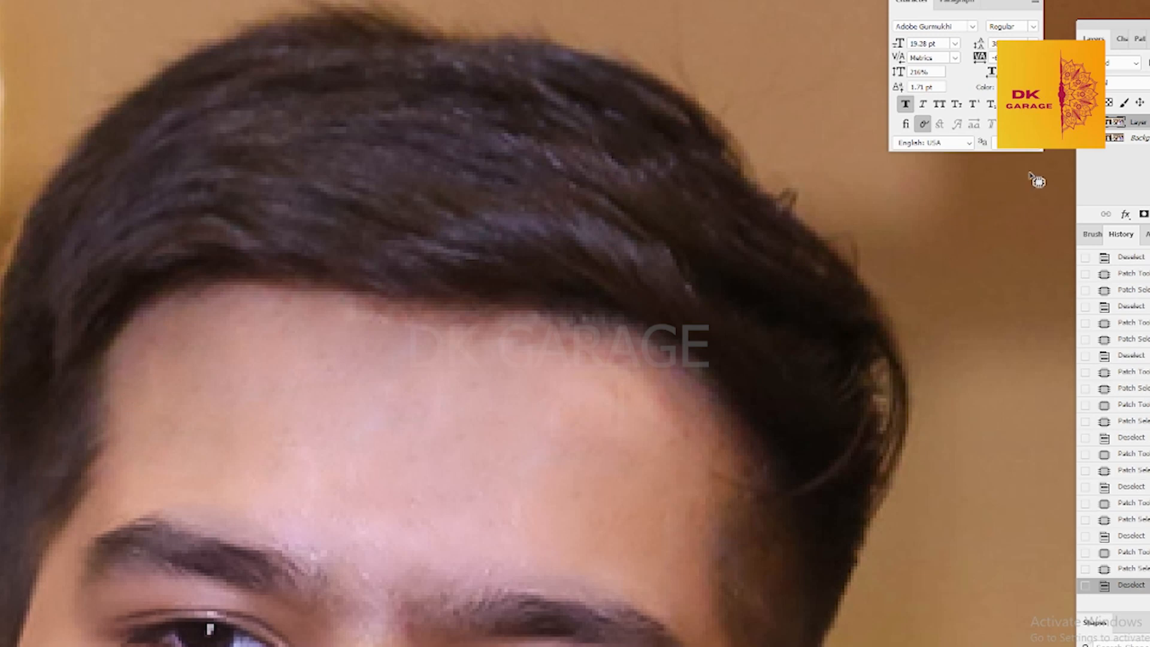
Step: Toggle the retouched layer's visibility to compare the forehead before and after patching
click(1085, 122)
click(1085, 122)
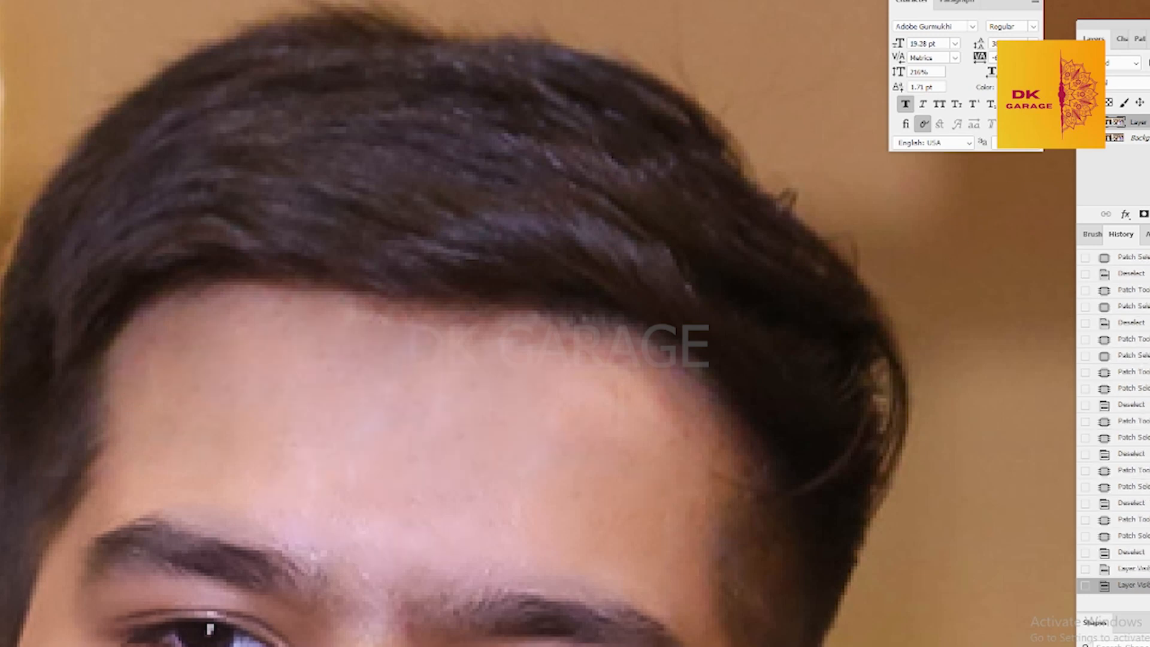
click(1085, 123)
click(1085, 122)
click(1085, 122)
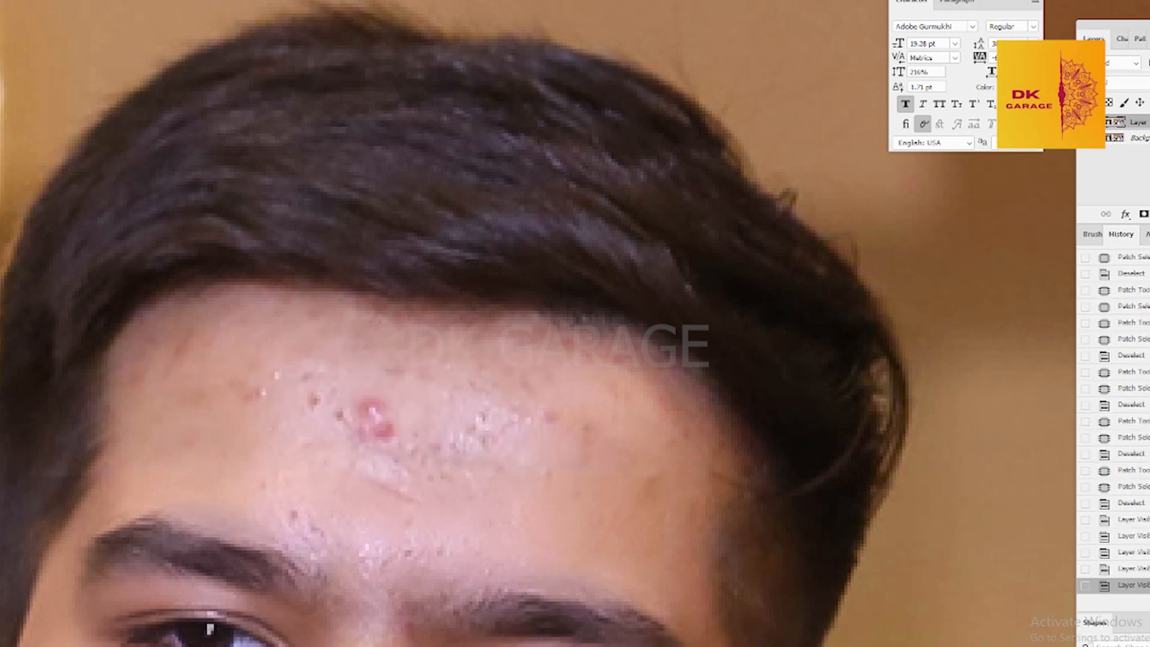
click(1085, 122)
click(1085, 122)
click(1085, 122)
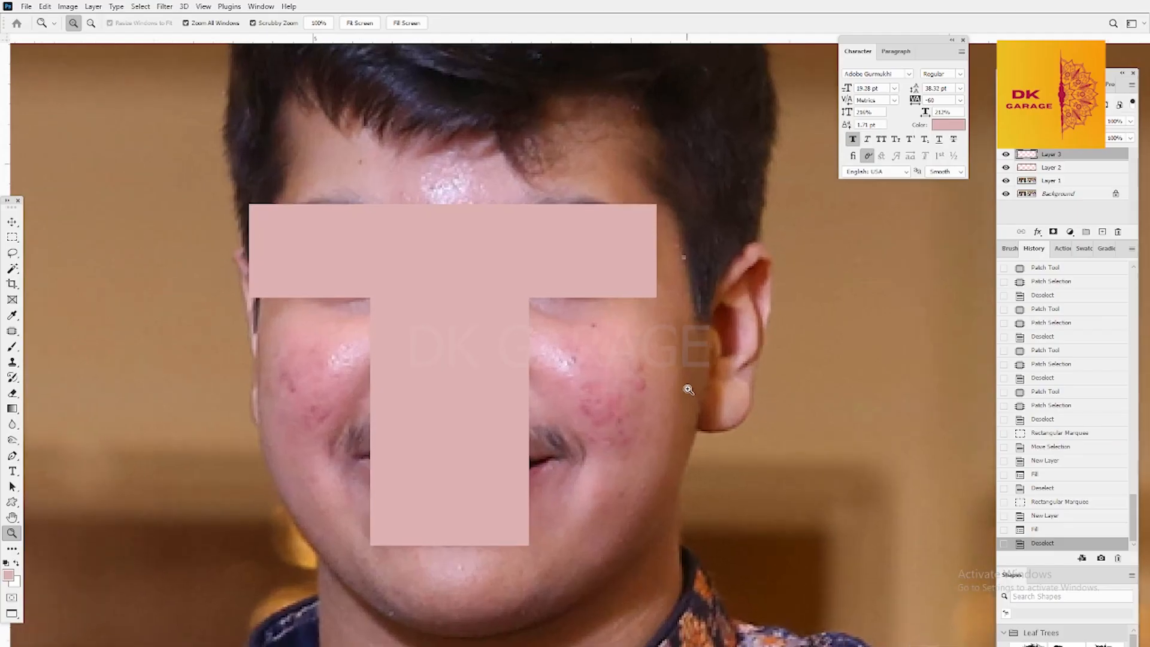
Step: Patch the red spot on the outer part of the right cheek with clean skin, working on Layer 1
key(super)
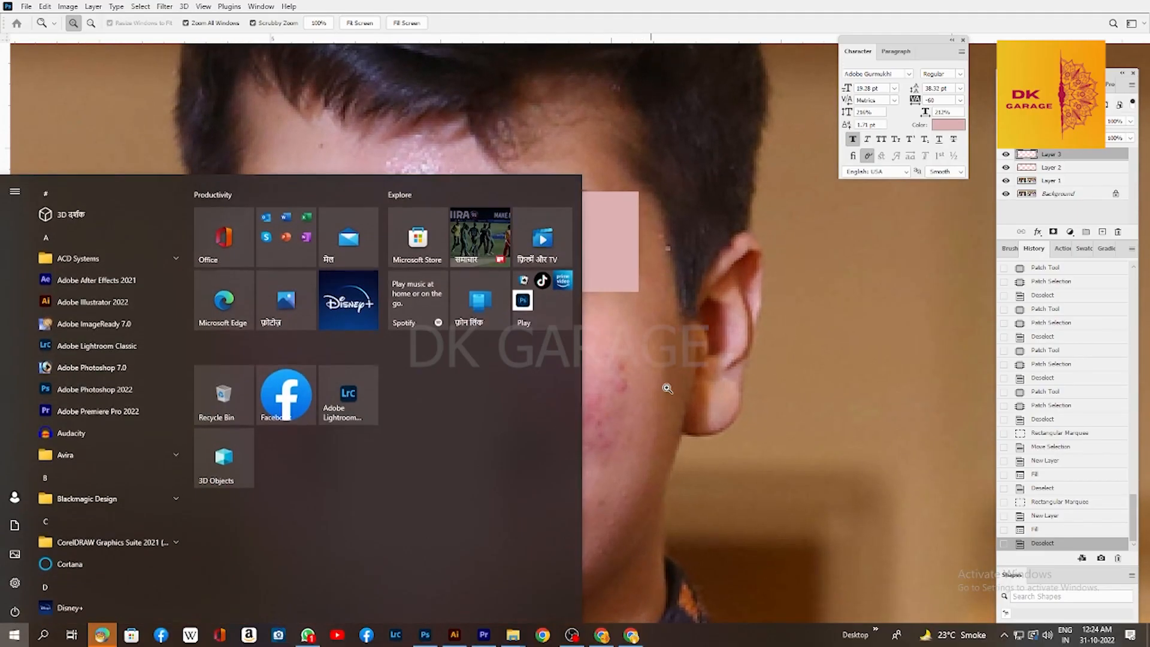
key(super)
key(j)
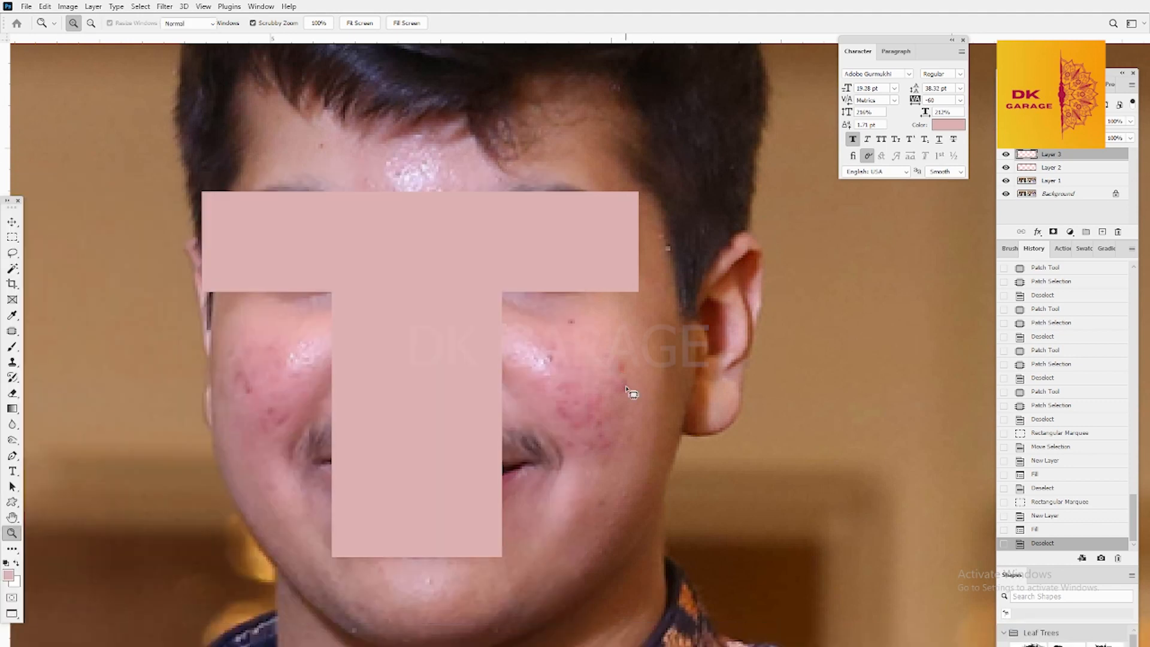
mouse_move(633, 360)
mouse_down()
mouse_move(602, 388)
mouse_move(632, 397)
mouse_move(625, 356)
mouse_up()
click(629, 376)
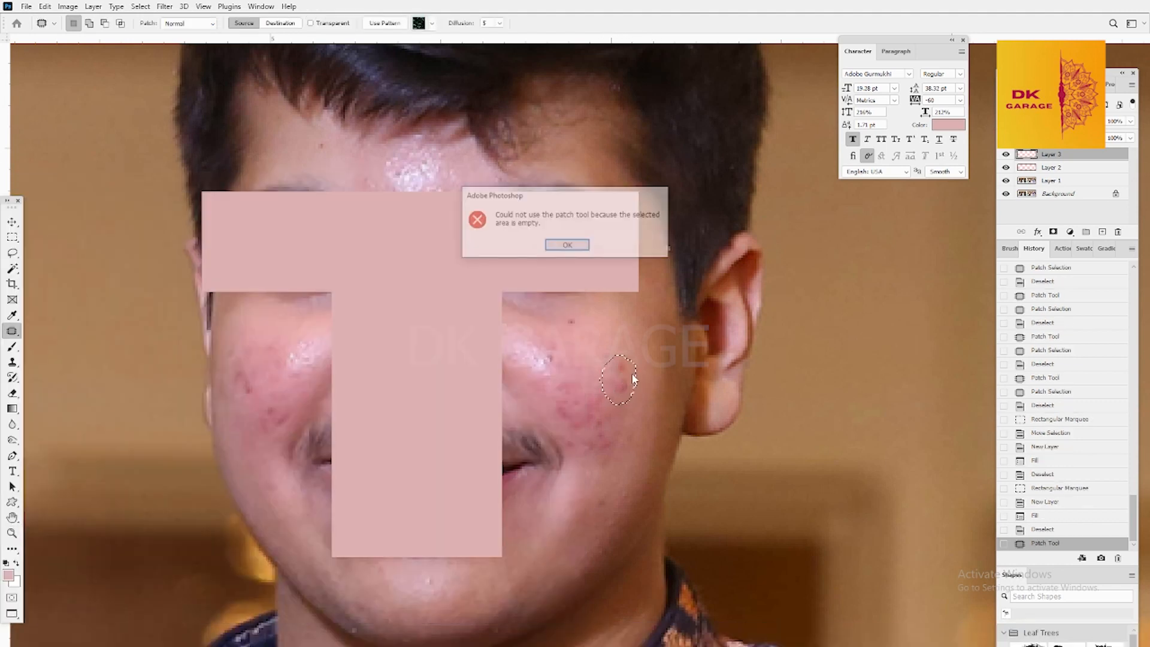
key(Return)
click(1071, 182)
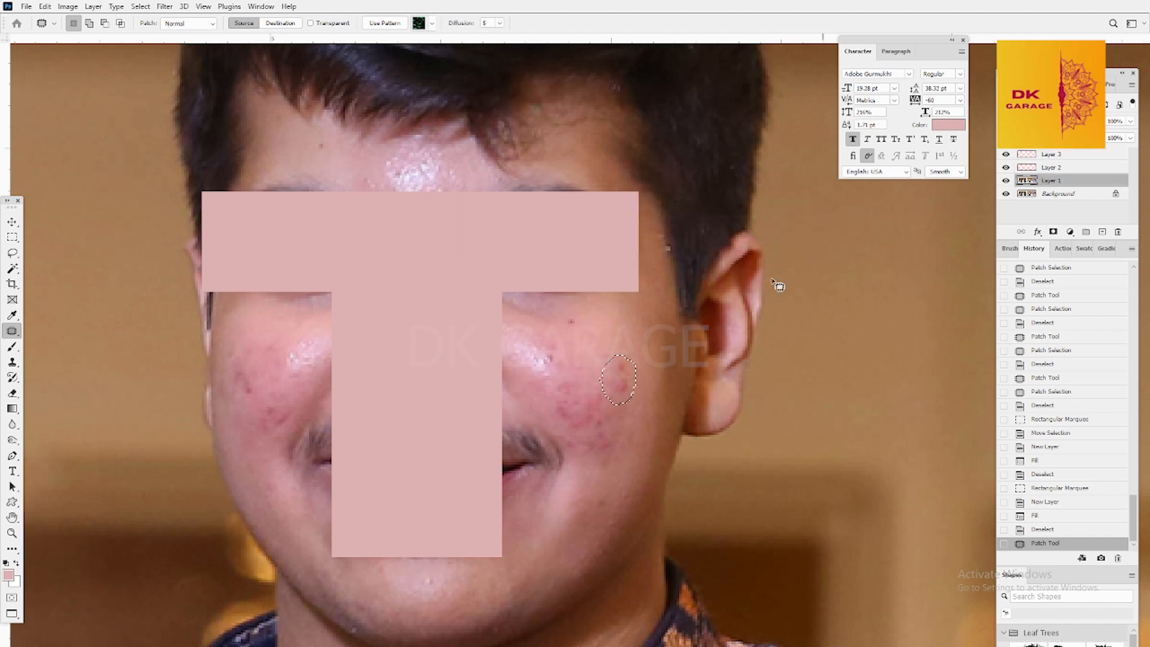
drag(635, 374, 663, 342)
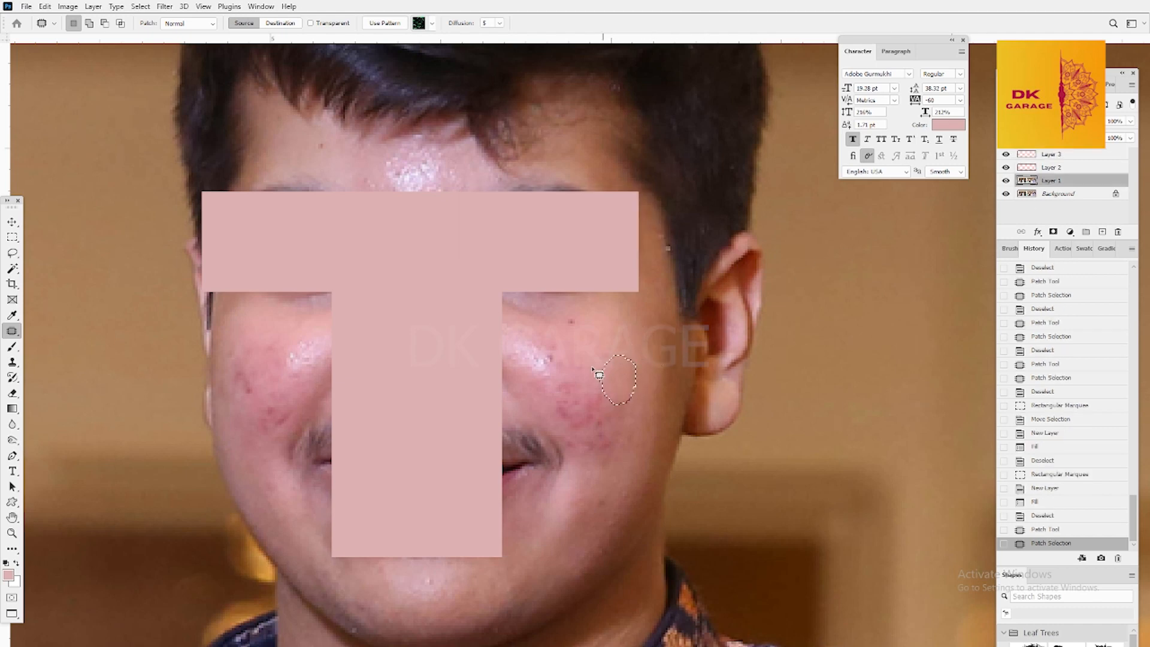
Step: Patch the small dark spot under the right eye and the cluster of acne on the right cheek
mouse_move(577, 314)
mouse_down()
mouse_move(565, 317)
mouse_move(580, 313)
mouse_up()
mouse_move(576, 324)
mouse_down()
mouse_move(548, 399)
mouse_move(554, 418)
mouse_move(575, 420)
mouse_move(577, 383)
mouse_move(563, 455)
mouse_move(608, 463)
mouse_move(621, 429)
mouse_move(608, 386)
mouse_move(629, 379)
mouse_move(635, 356)
mouse_up()
key(ctrl+d)
key(ctrl+d)
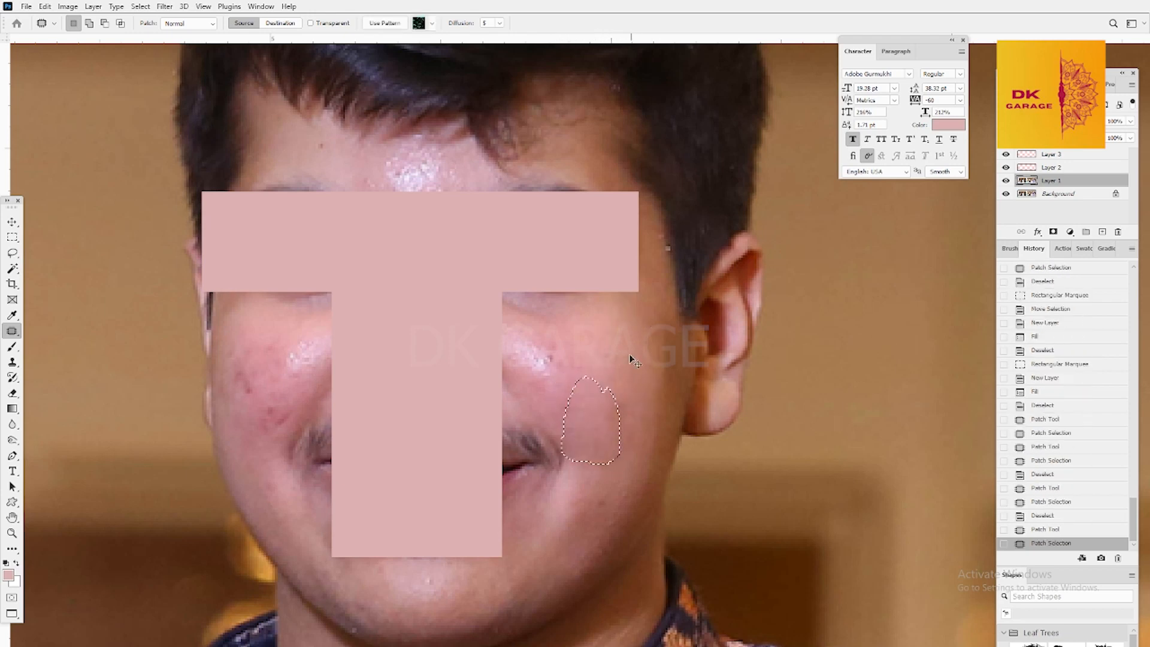
key(ctrl+d)
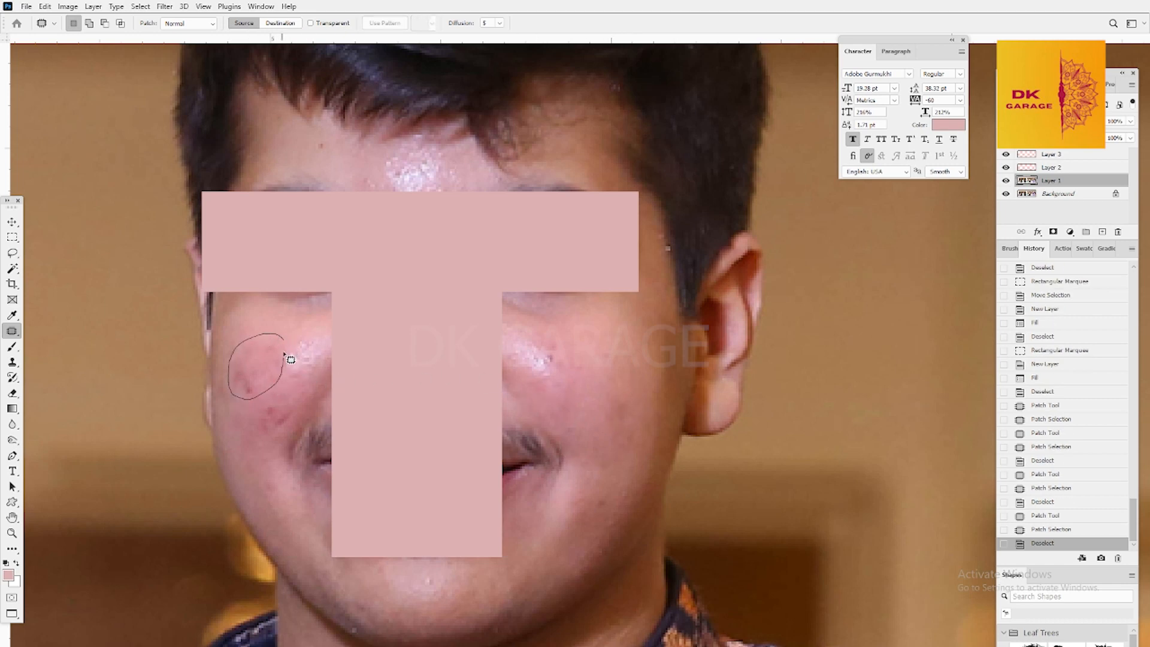
Step: Patch the upper and lower red acne areas on the left cheek using clear skin from the right cheek
drag(284, 354, 635, 366)
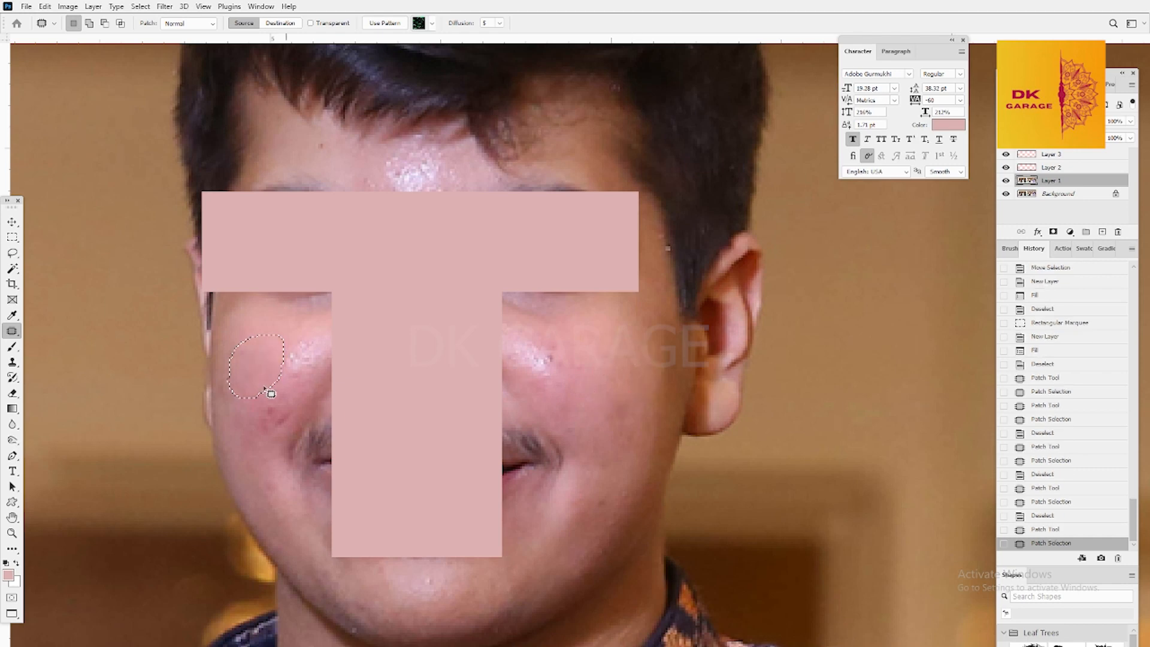
mouse_move(267, 410)
mouse_down()
mouse_move(260, 441)
mouse_move(288, 426)
mouse_move(298, 402)
mouse_move(263, 397)
mouse_up()
mouse_move(273, 417)
mouse_down()
mouse_move(631, 393)
mouse_move(622, 362)
mouse_up()
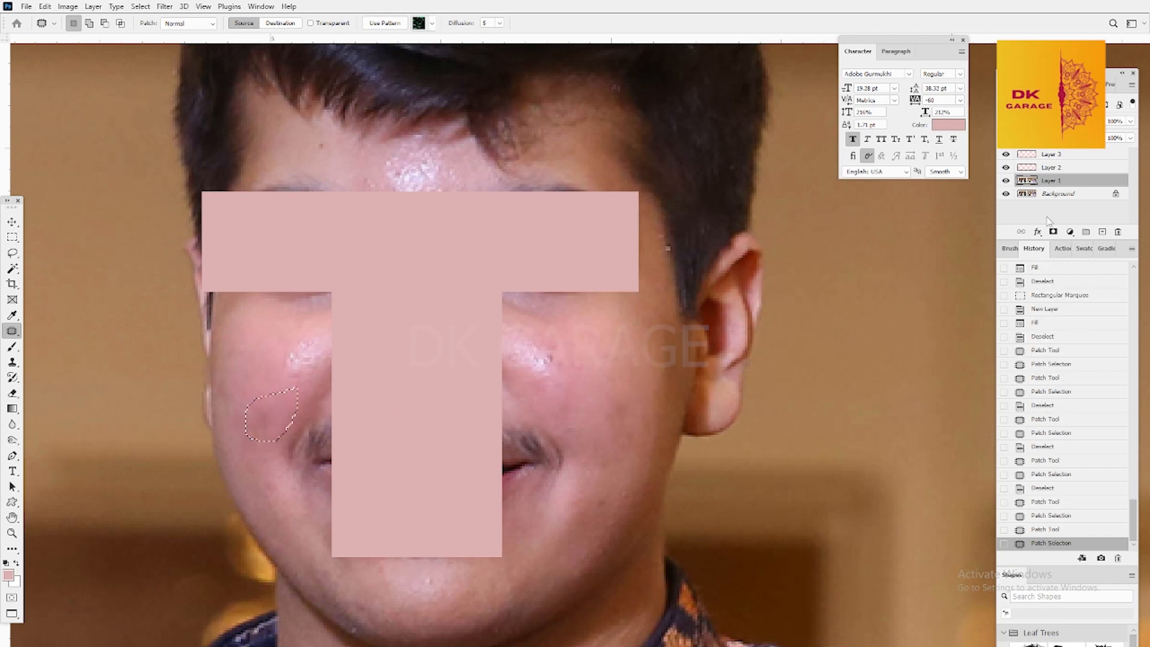
Step: Toggle Layer 1's visibility to compare both cheeks before and after patching
click(1006, 180)
click(1006, 180)
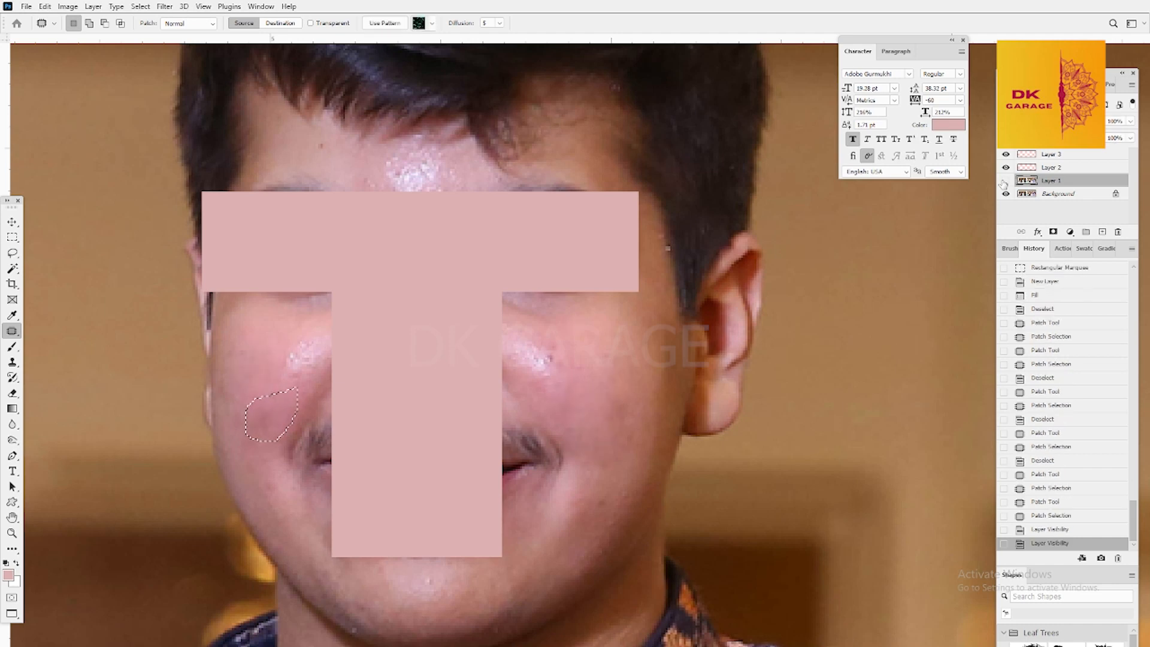
click(1005, 180)
click(1005, 180)
click(1006, 180)
click(1005, 180)
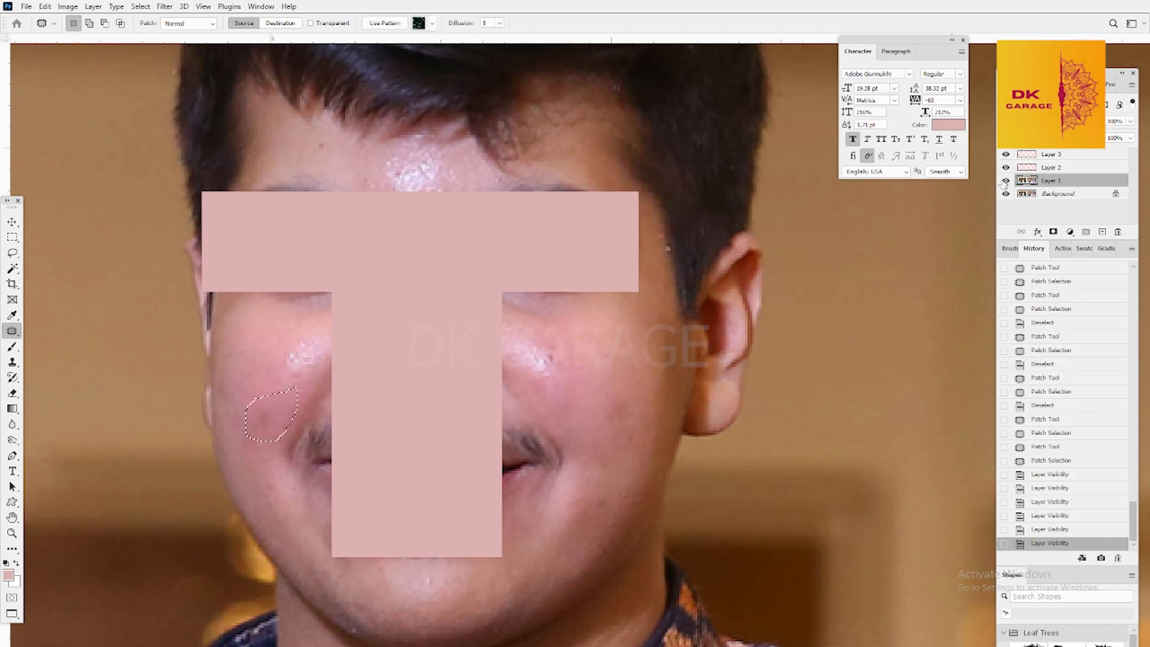
Step: Clear the selection and paint over the right cheek's shiny highlight with sampled skin colour, using the Brush at 20% opacity
key(ctrl+d)
key(b)
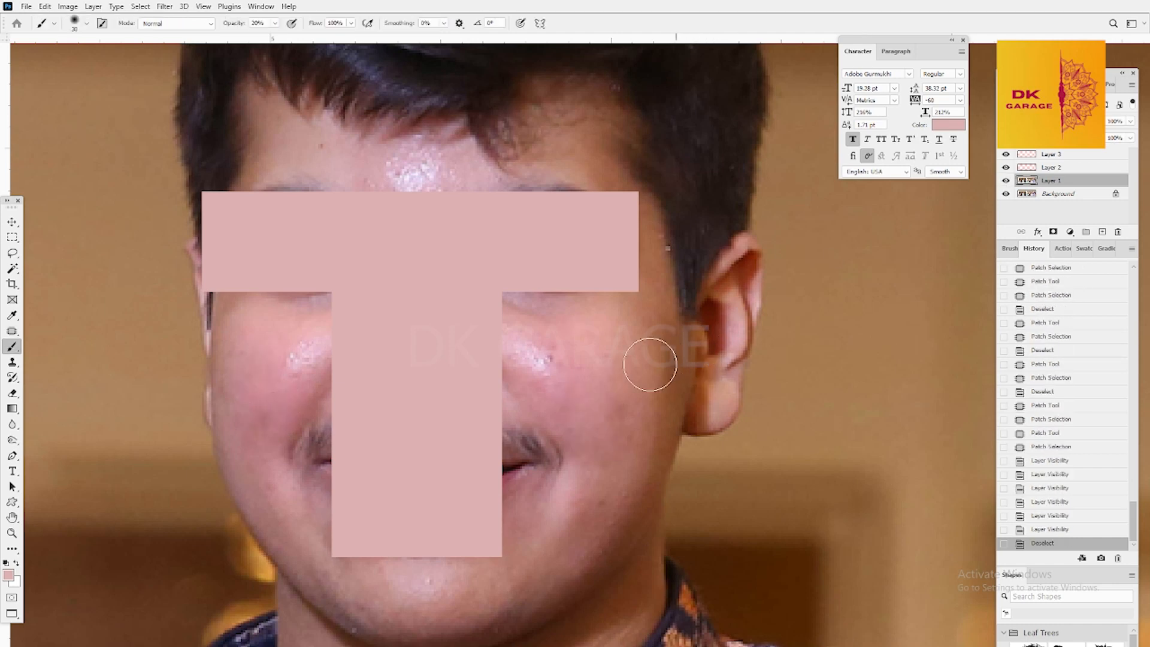
alt+click(564, 357)
drag(518, 341, 550, 366)
drag(522, 346, 569, 383)
drag(557, 359, 619, 410)
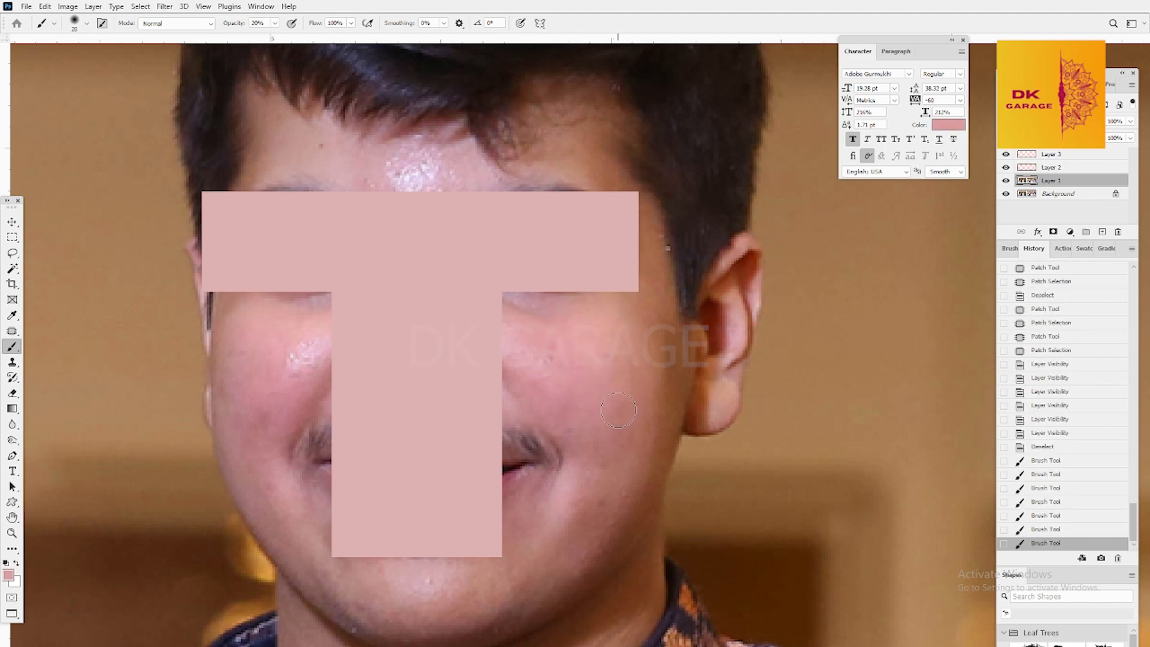
Step: Brush over the shiny highlight and redness on the left cheek with soft skin-coloured strokes
mouse_move(301, 365)
mouse_down()
mouse_move(329, 345)
mouse_move(267, 362)
mouse_move(309, 354)
mouse_up()
mouse_move(308, 354)
mouse_down()
mouse_move(293, 352)
mouse_move(304, 359)
mouse_up()
mouse_move(288, 362)
mouse_down()
mouse_move(258, 388)
mouse_move(255, 420)
mouse_move(246, 371)
mouse_move(245, 383)
mouse_up()
drag(262, 354, 299, 336)
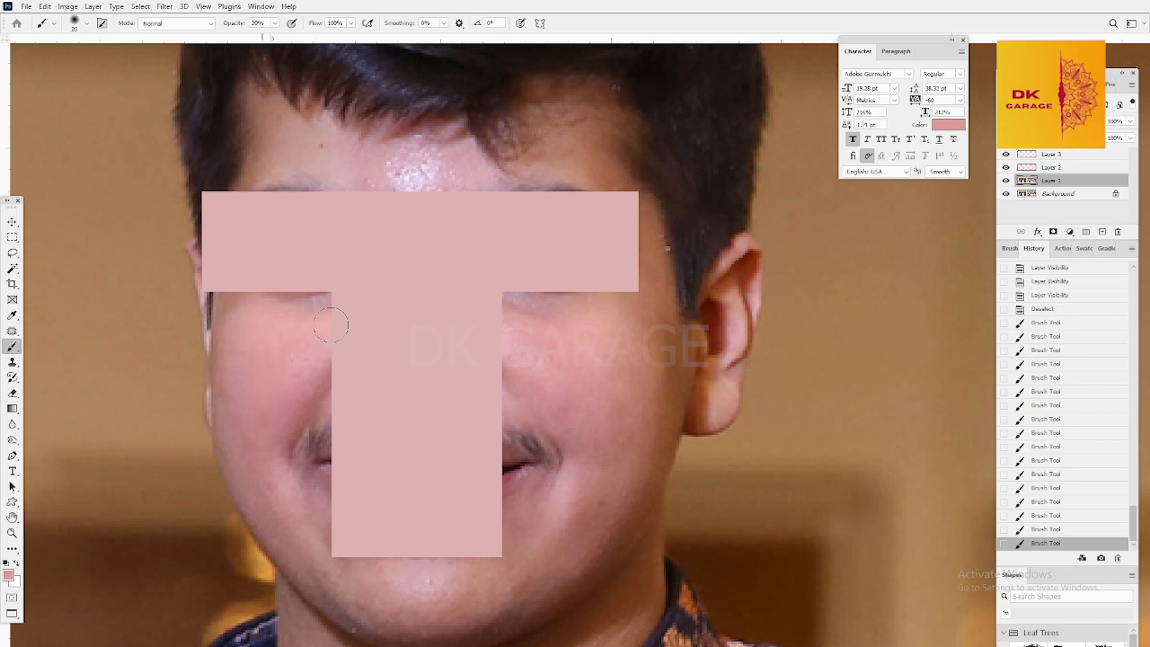
Step: Brush skin colour over the shiny highlight in the middle of the forehead
drag(404, 173, 414, 179)
drag(428, 174, 456, 183)
drag(392, 150, 428, 198)
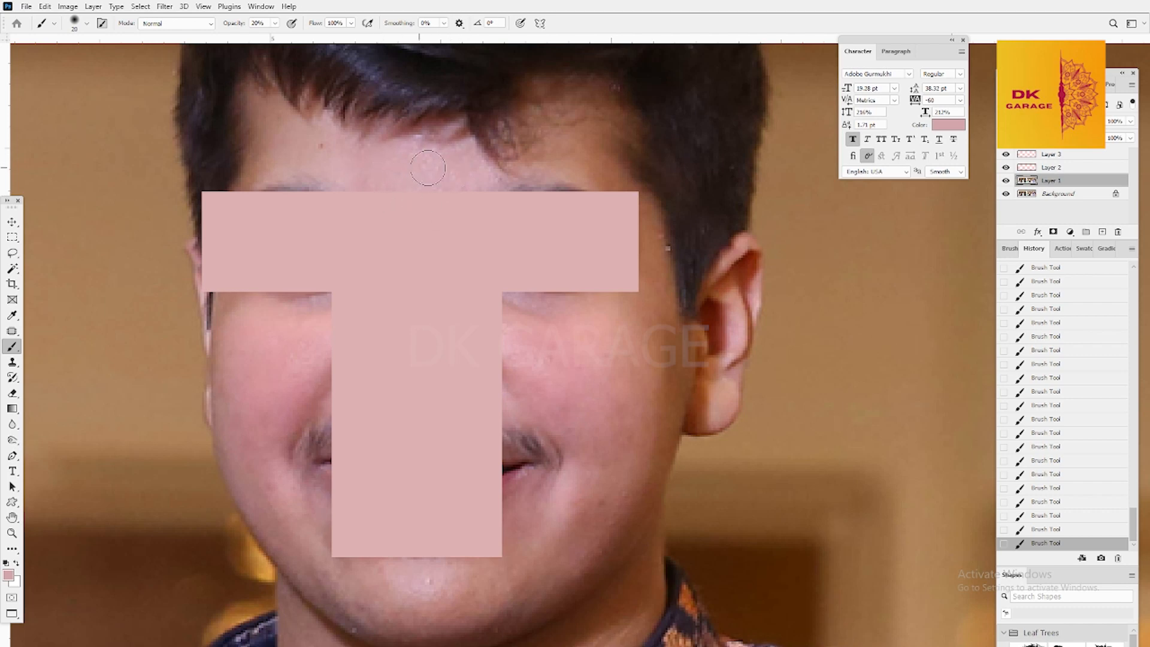
Step: Toggle Layer 1's visibility to compare the whole face before and after the patching and brushing
scroll(862, 272, down, 1)
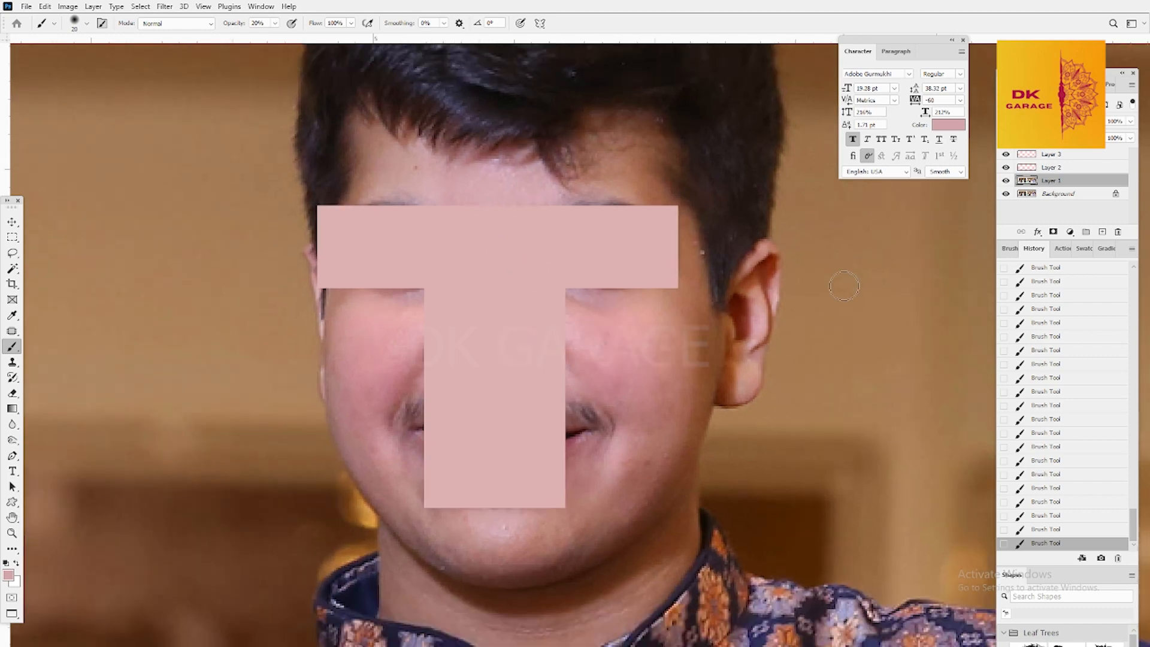
click(1005, 181)
click(1005, 181)
click(1005, 181)
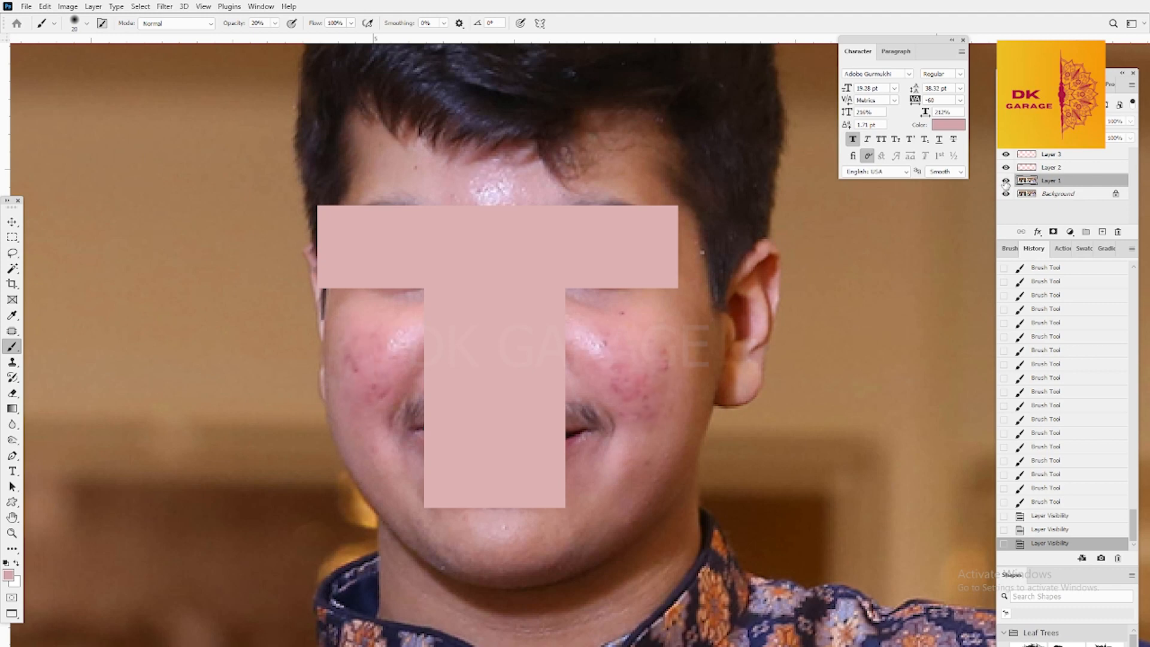
click(1005, 181)
click(1005, 180)
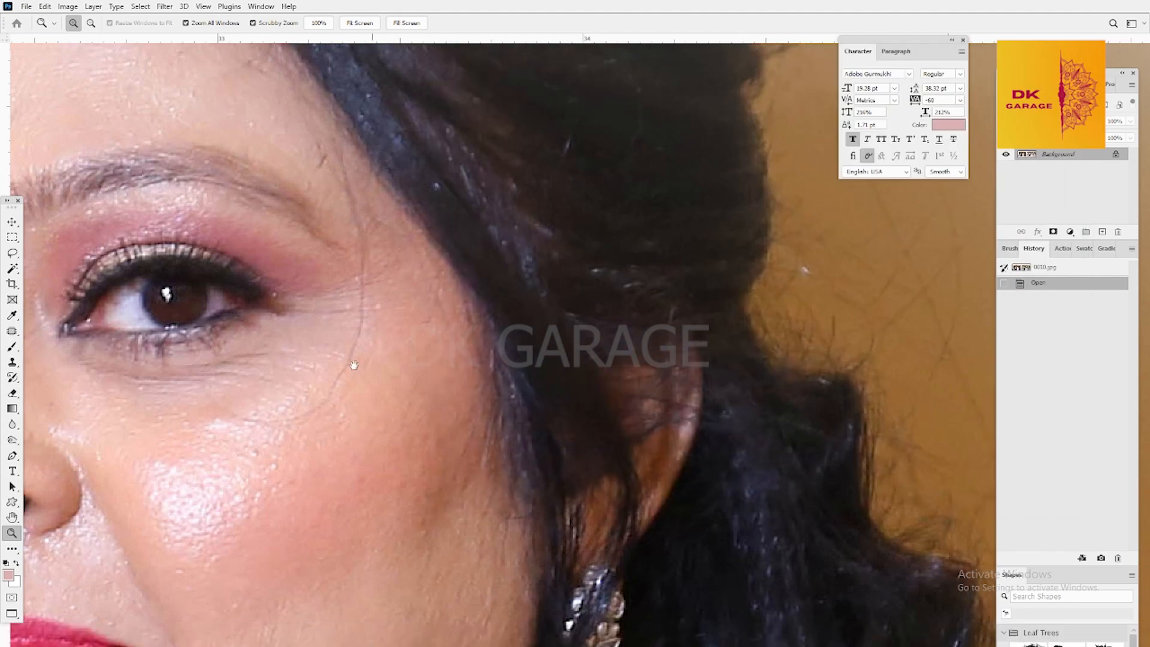
Step: Reposition and rotate a small patch of skin on the shiny cheek below the eye with Content-Aware Move in Move mode, and deselect it
key(h)
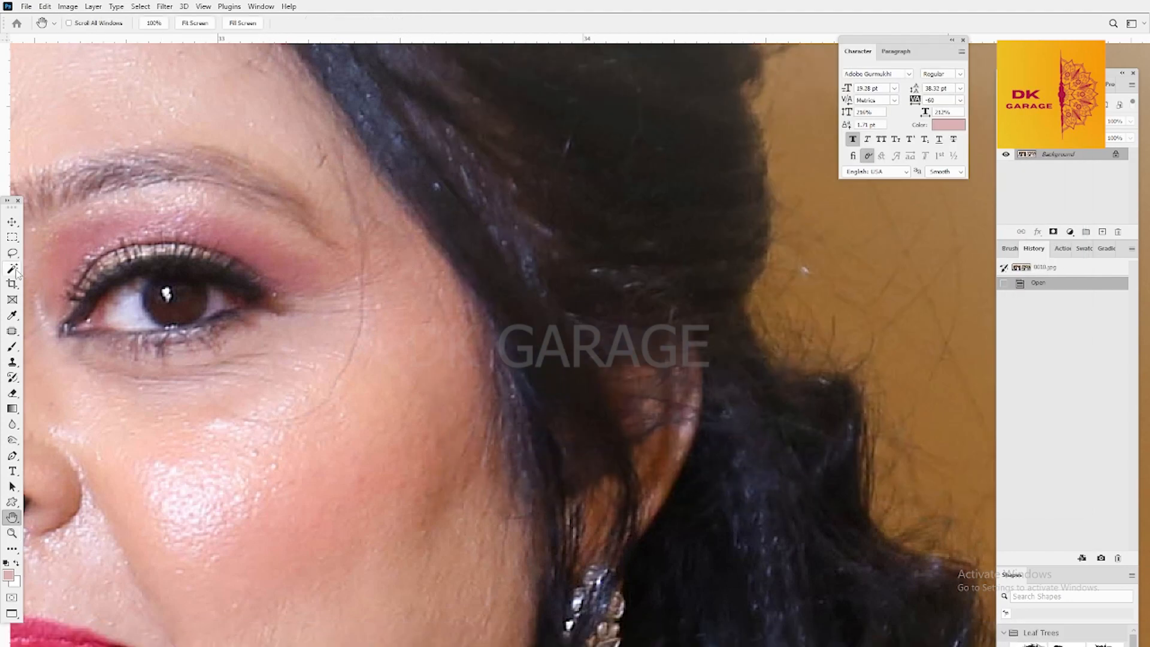
click(12, 331)
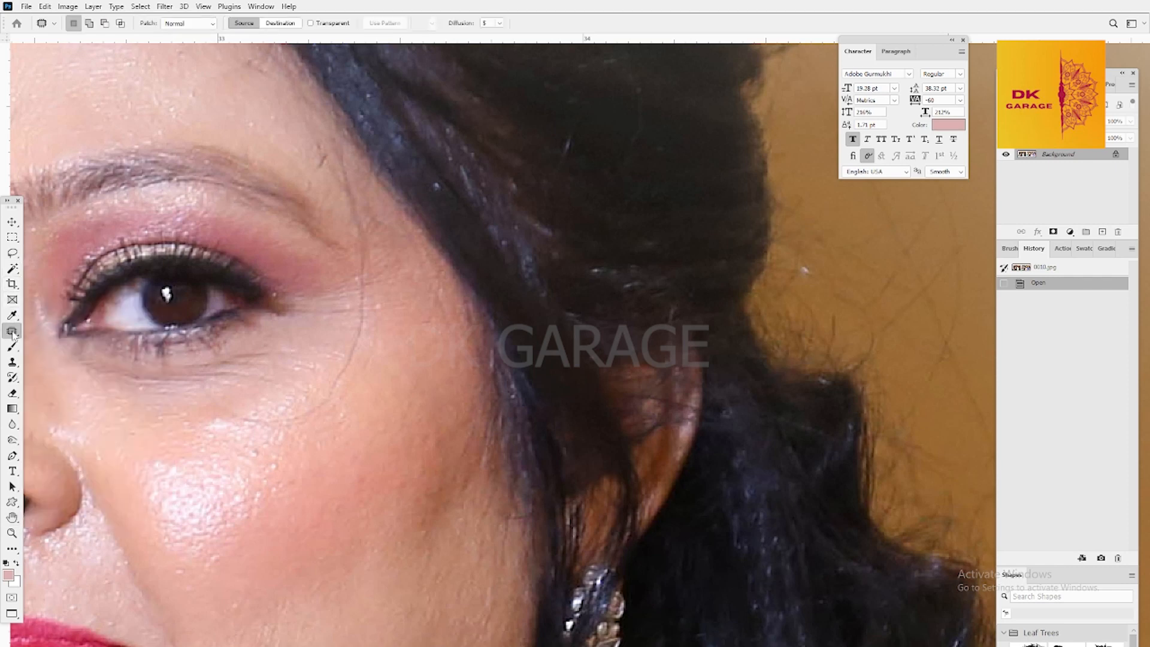
right_click(13, 332)
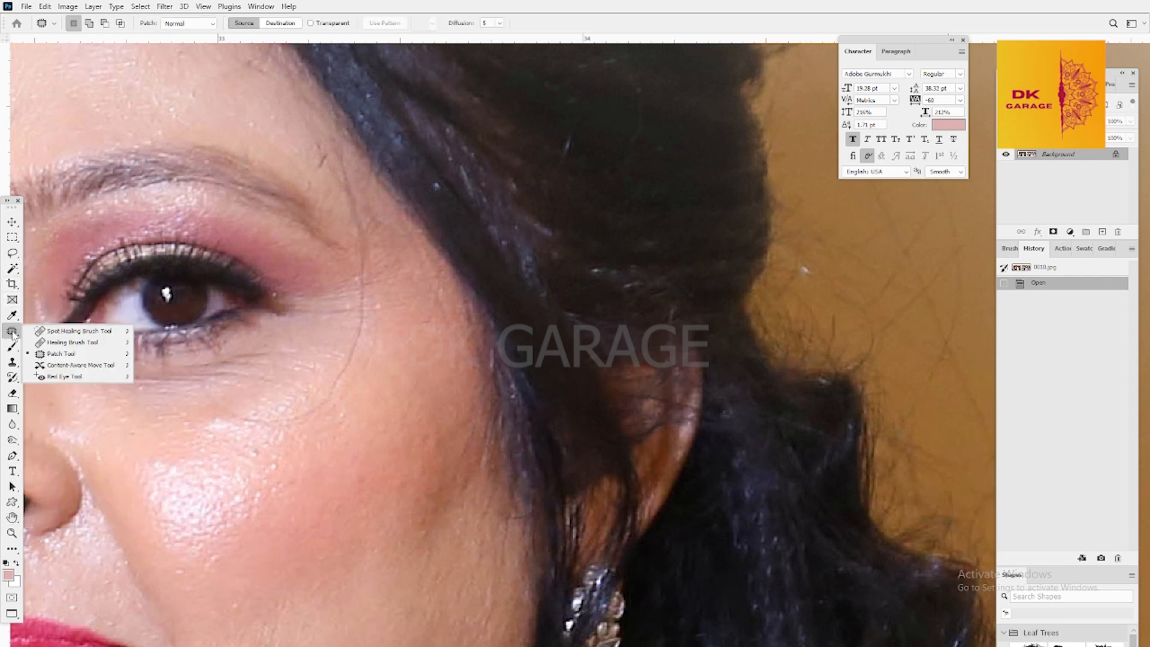
click(69, 365)
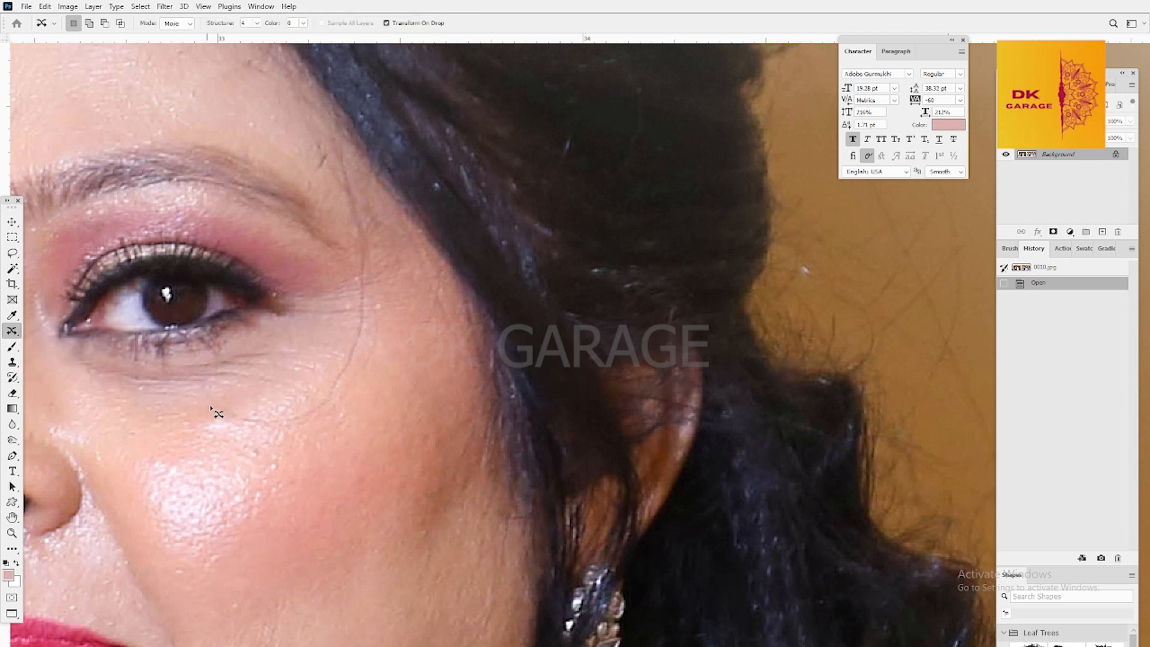
mouse_move(263, 442)
mouse_down()
mouse_move(313, 411)
mouse_move(295, 447)
mouse_move(308, 462)
mouse_move(333, 454)
mouse_up()
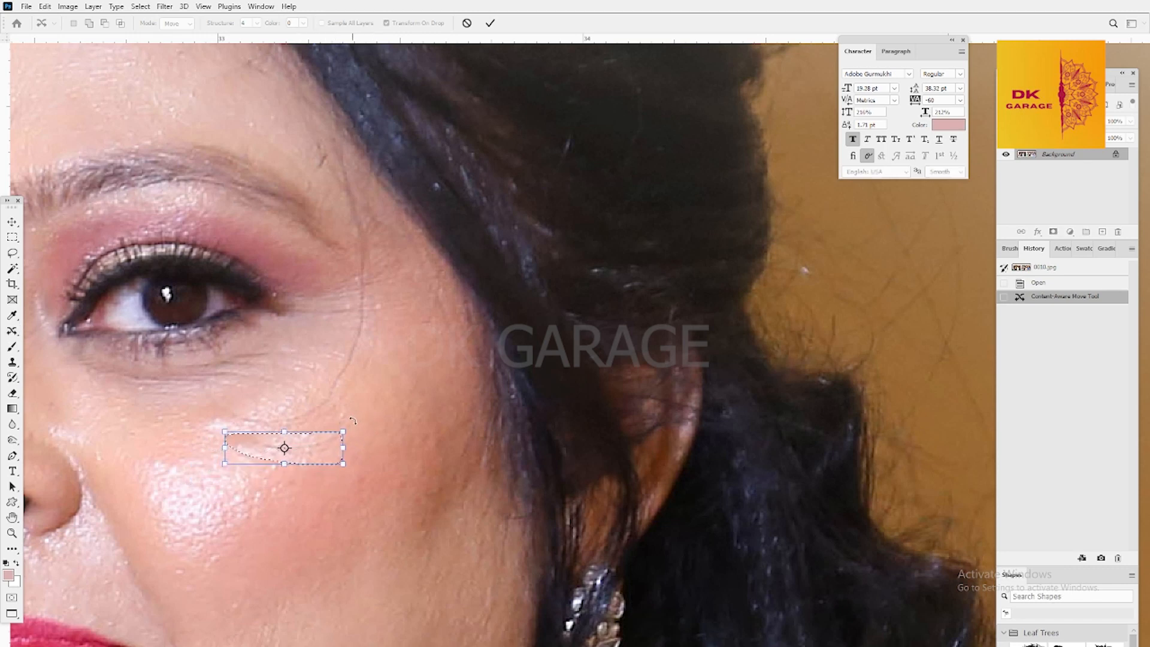
key(ctrl+z)
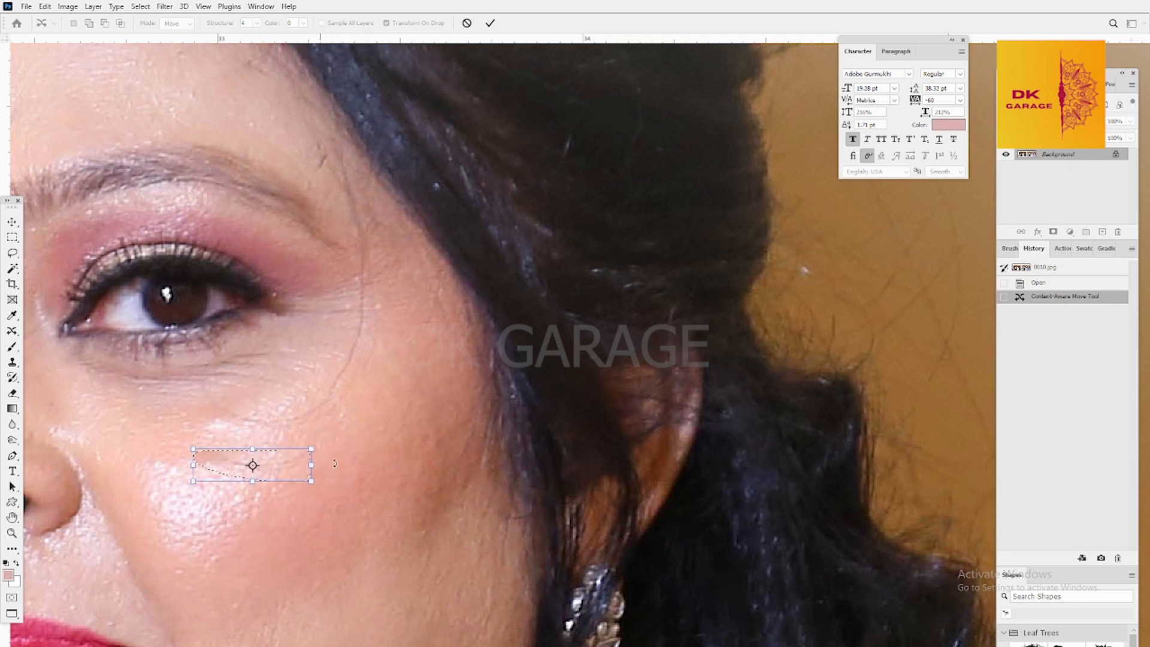
drag(334, 462, 351, 446)
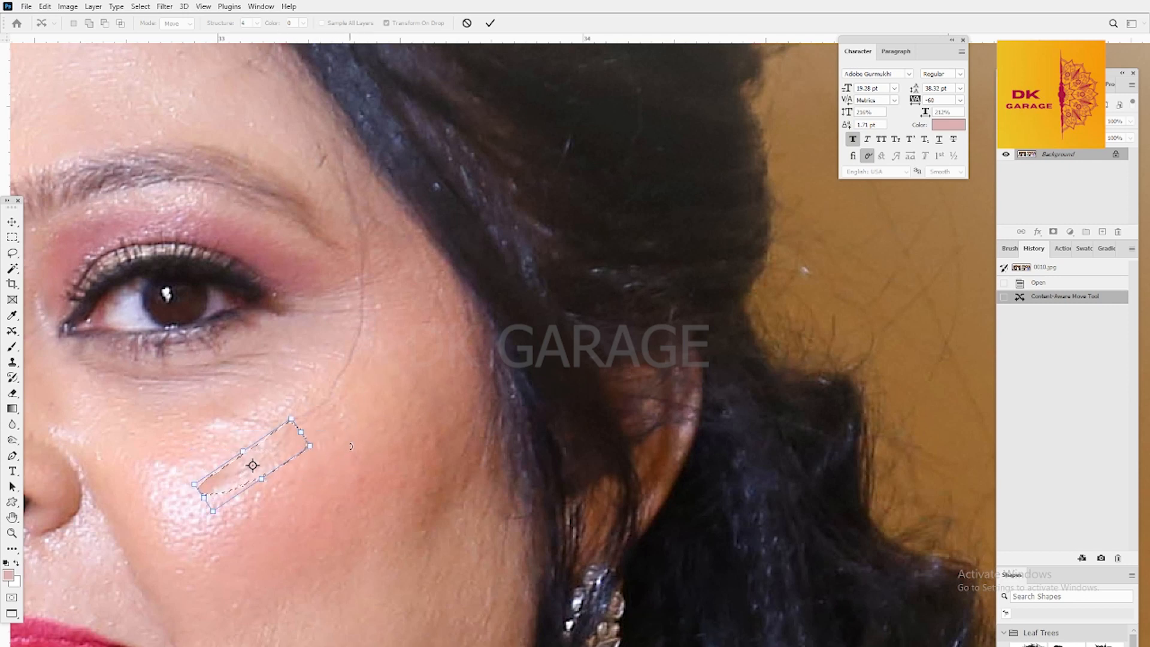
key(Return)
key(ctrl+d)
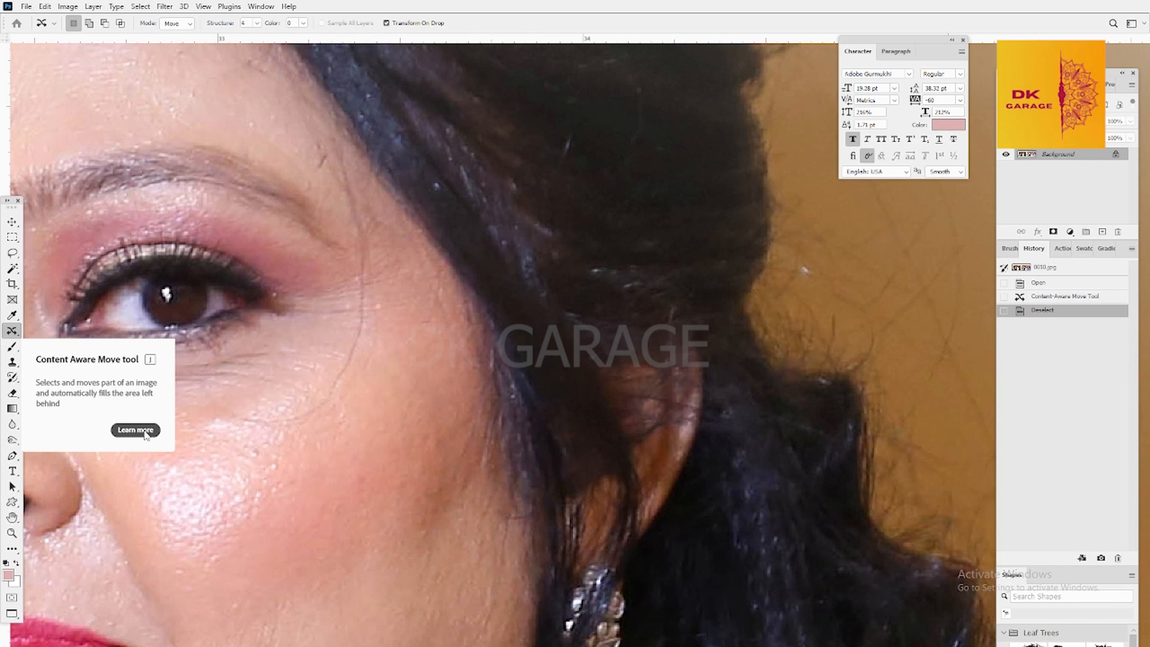
Step: Shrink the Healing Brush to size 20 and paint over the stray hair strand running from beside the eye down to the cheek
right_click(13, 331)
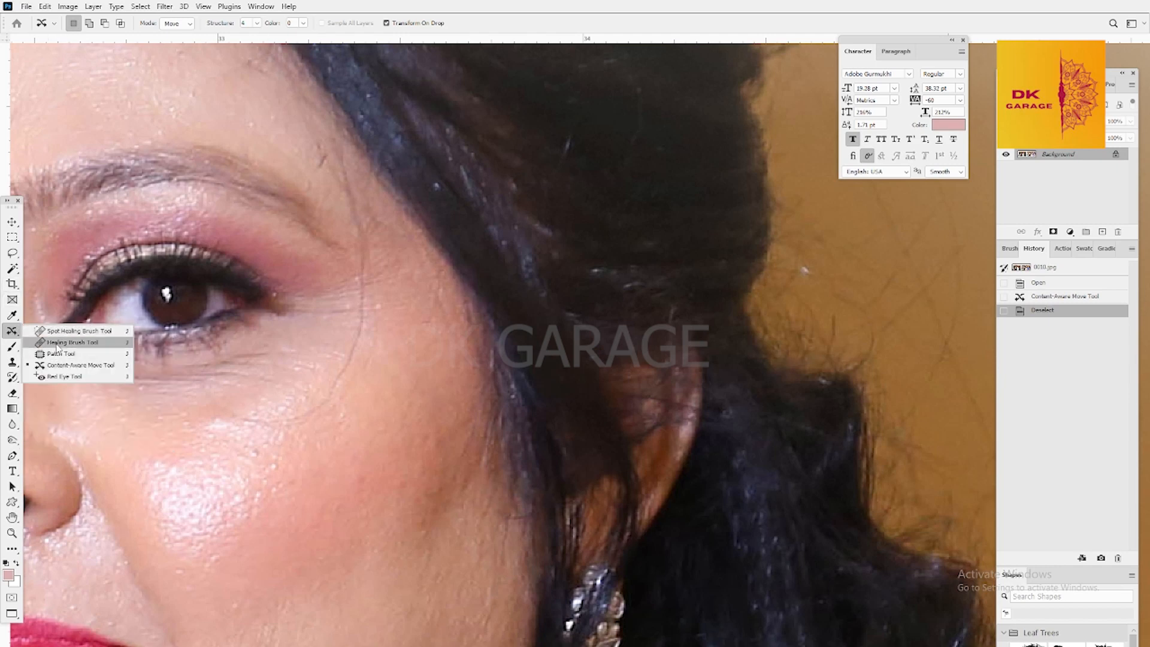
click(58, 344)
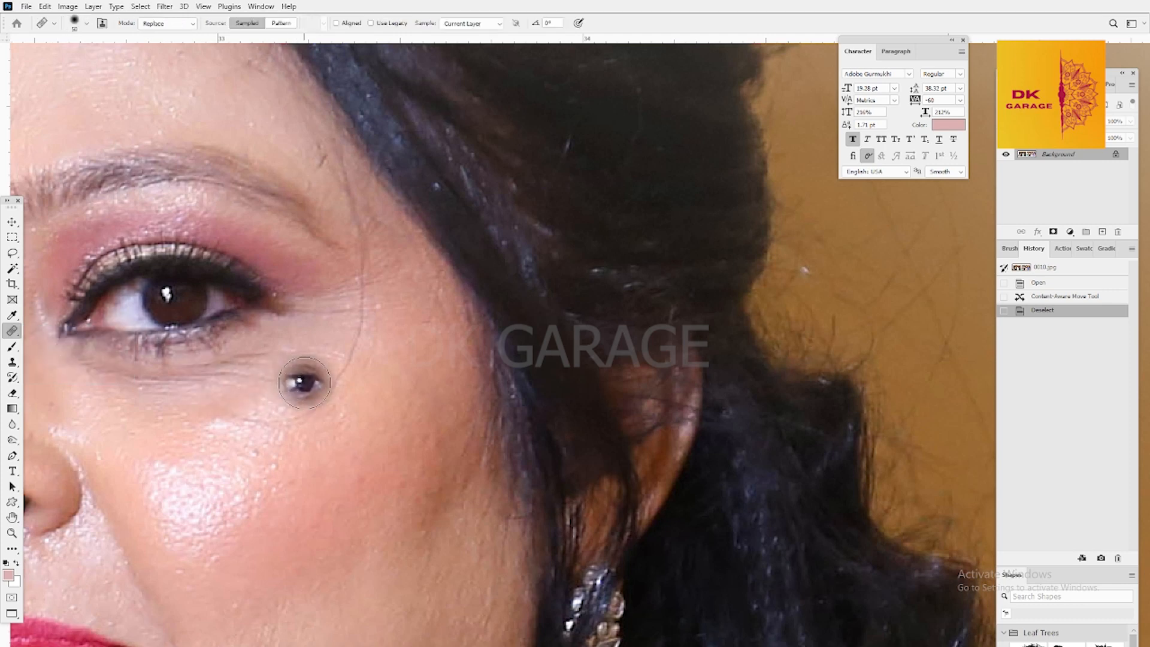
key(bracketleft)
key(bracketleft)
key(bracketleft)
key(bracketleft)
key(bracketleft)
key(bracketleft)
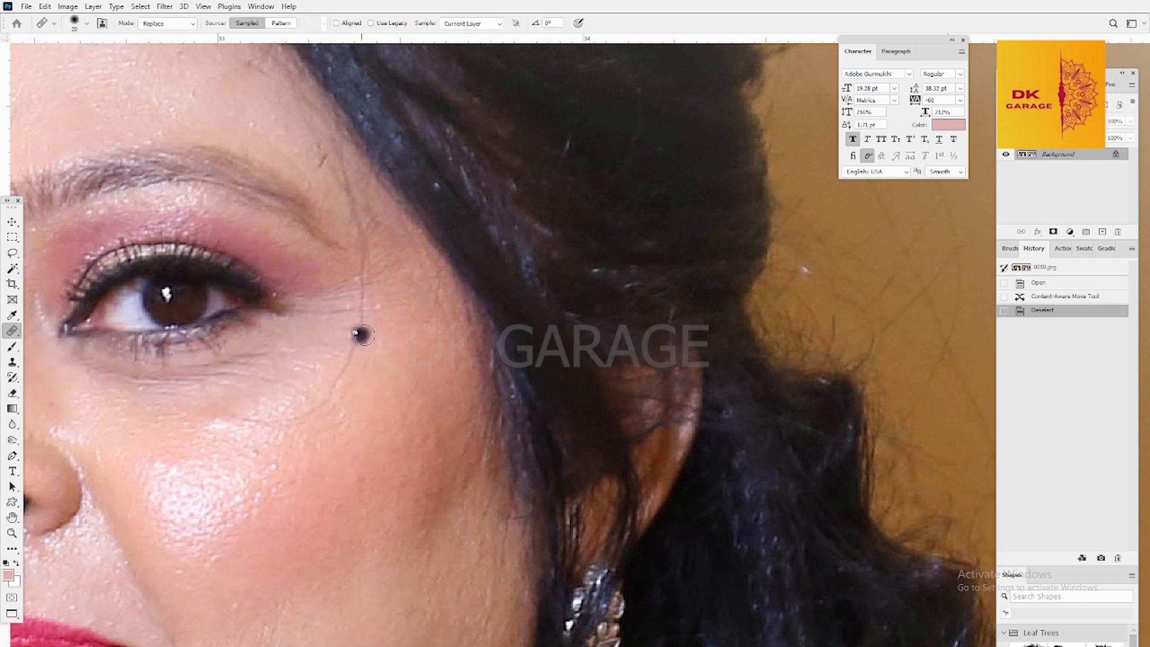
mouse_move(364, 296)
mouse_down()
mouse_move(354, 355)
mouse_move(321, 396)
mouse_up()
mouse_move(345, 354)
mouse_down()
mouse_move(308, 423)
mouse_move(327, 409)
mouse_move(237, 423)
mouse_up()
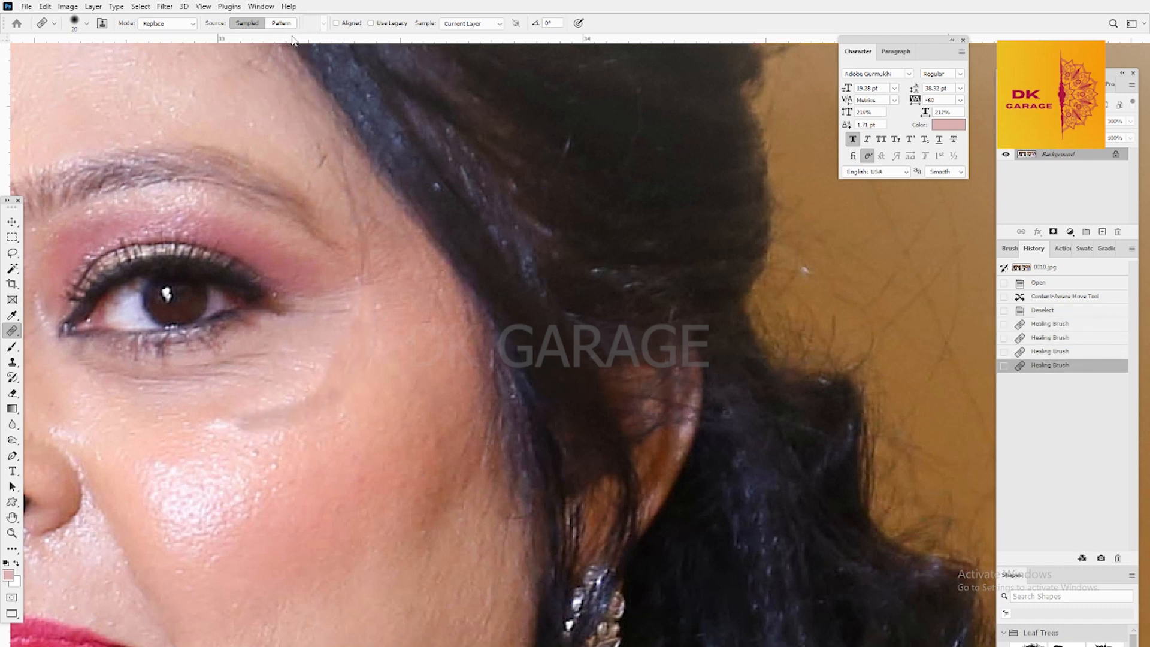
Step: Try healing several spots on the outer cheek with the Healing Brush in Replace mode
click(193, 24)
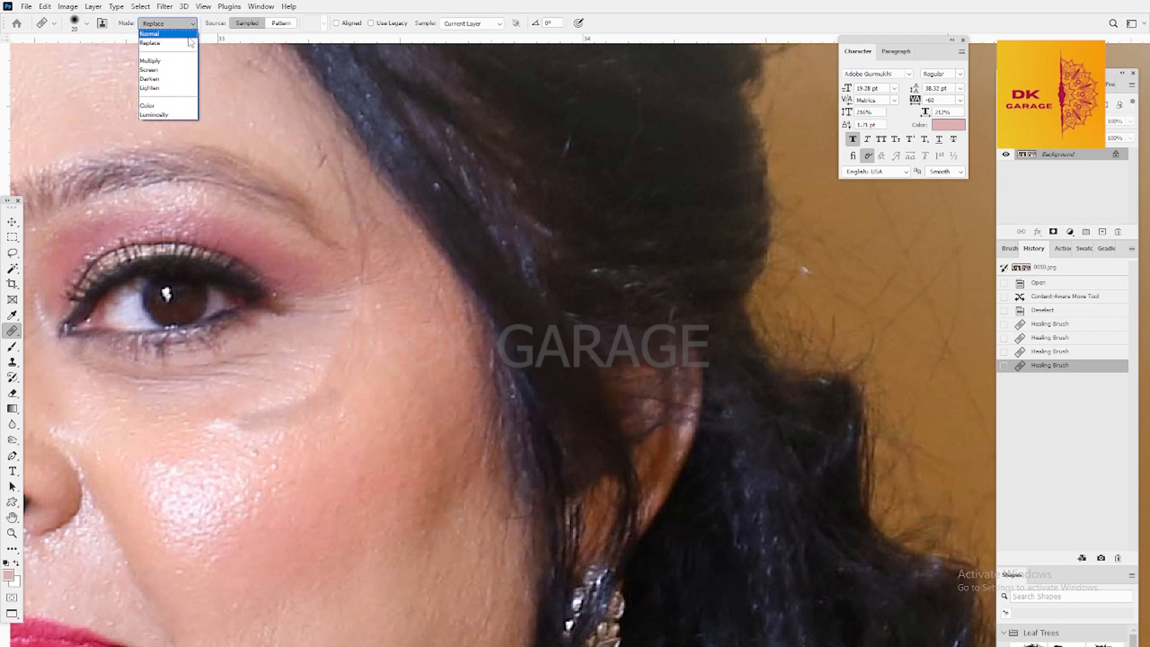
click(187, 45)
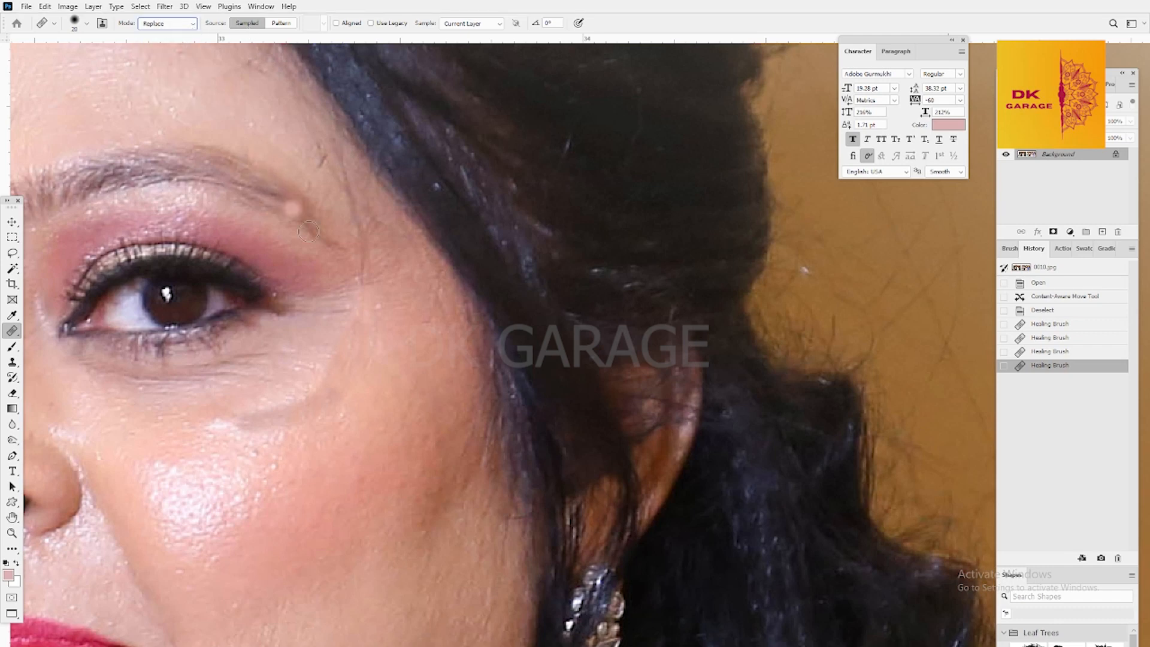
click(396, 403)
click(391, 374)
click(403, 354)
click(421, 325)
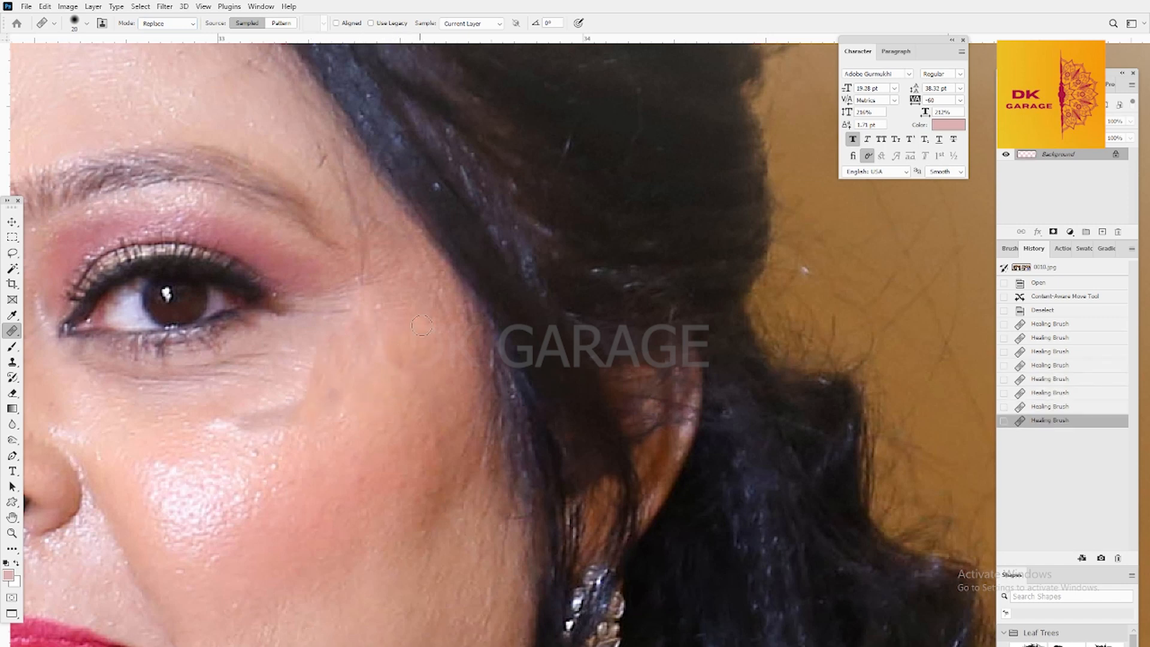
click(315, 352)
Step: Undo the Healing Brush strokes on the cheek back to the first one
key(ctrl+z)
key(ctrl+z)
key(ctrl+z)
key(ctrl+z)
key(ctrl+z)
key(ctrl+z)
key(ctrl+z)
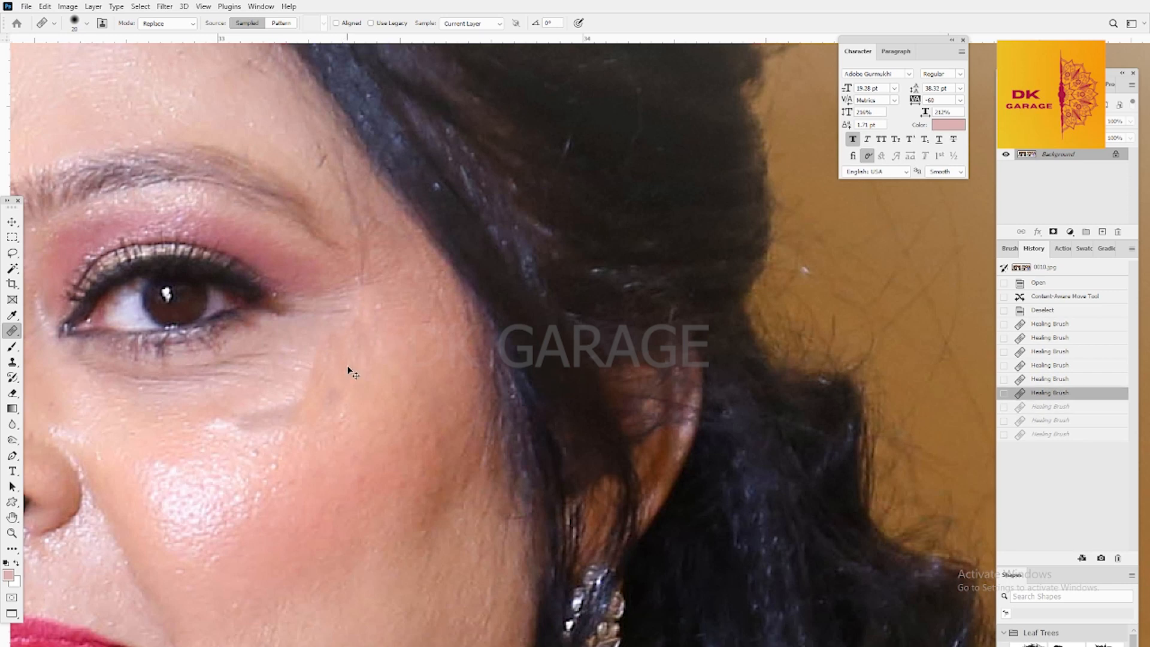
key(ctrl+z)
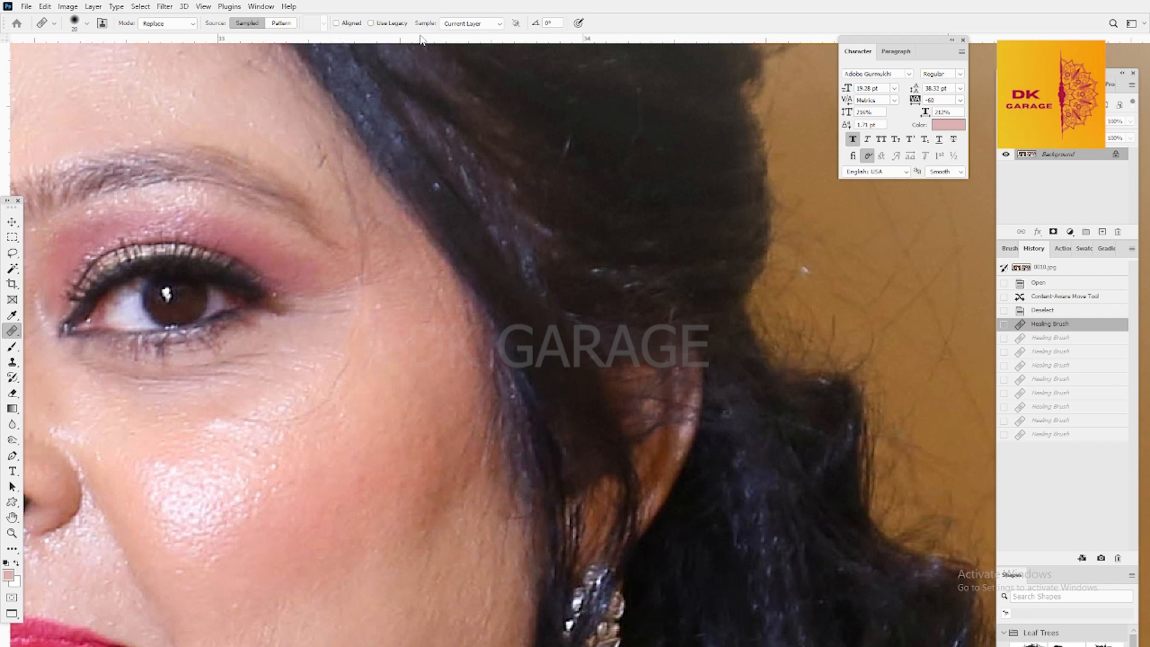
click(497, 23)
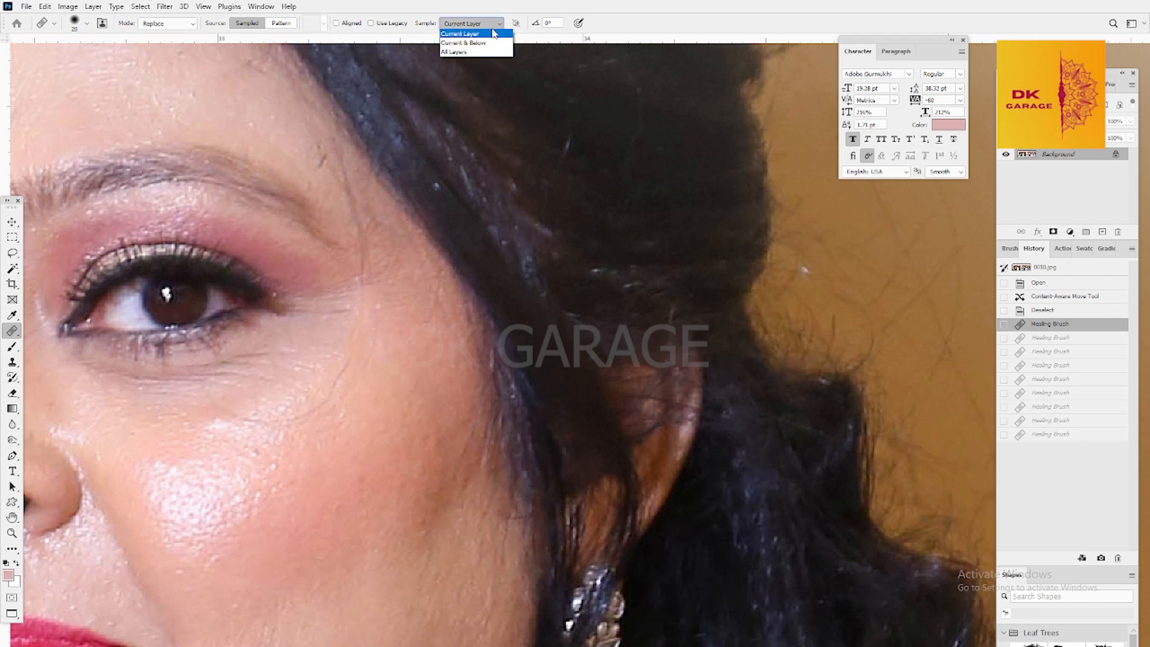
click(624, 20)
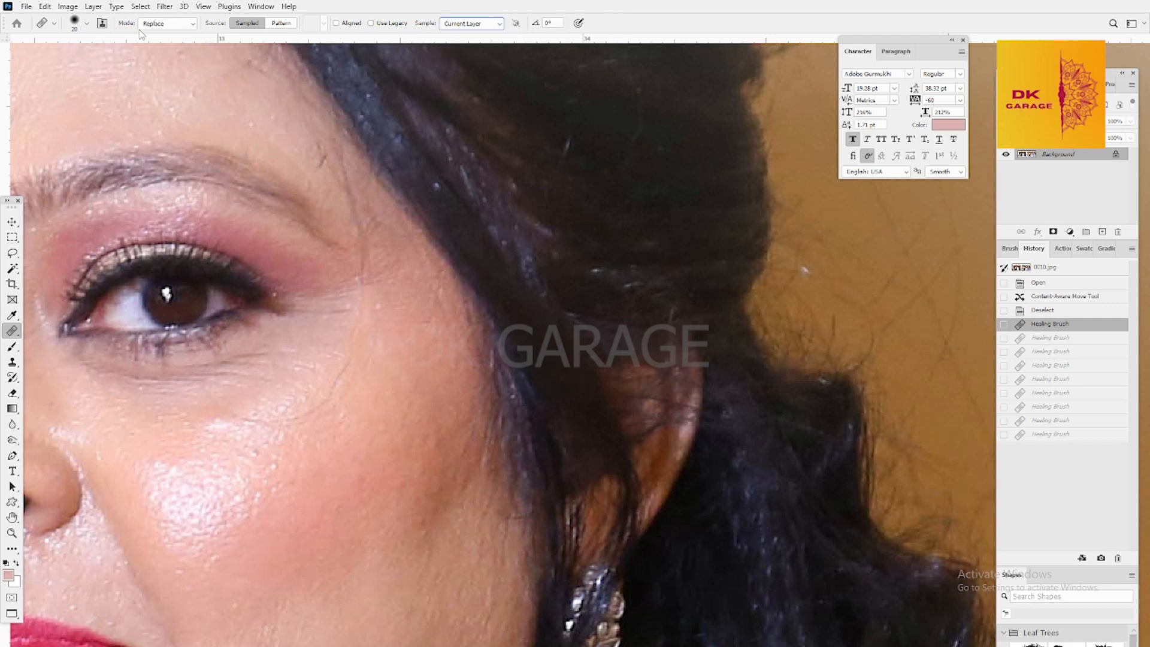
click(176, 26)
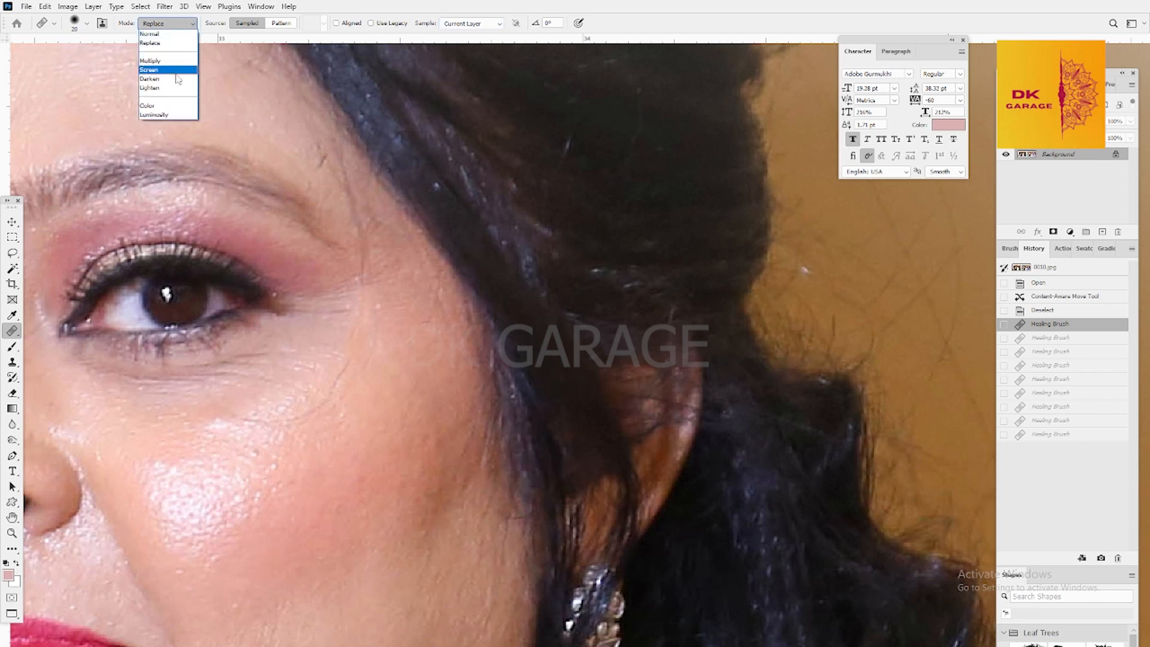
click(166, 44)
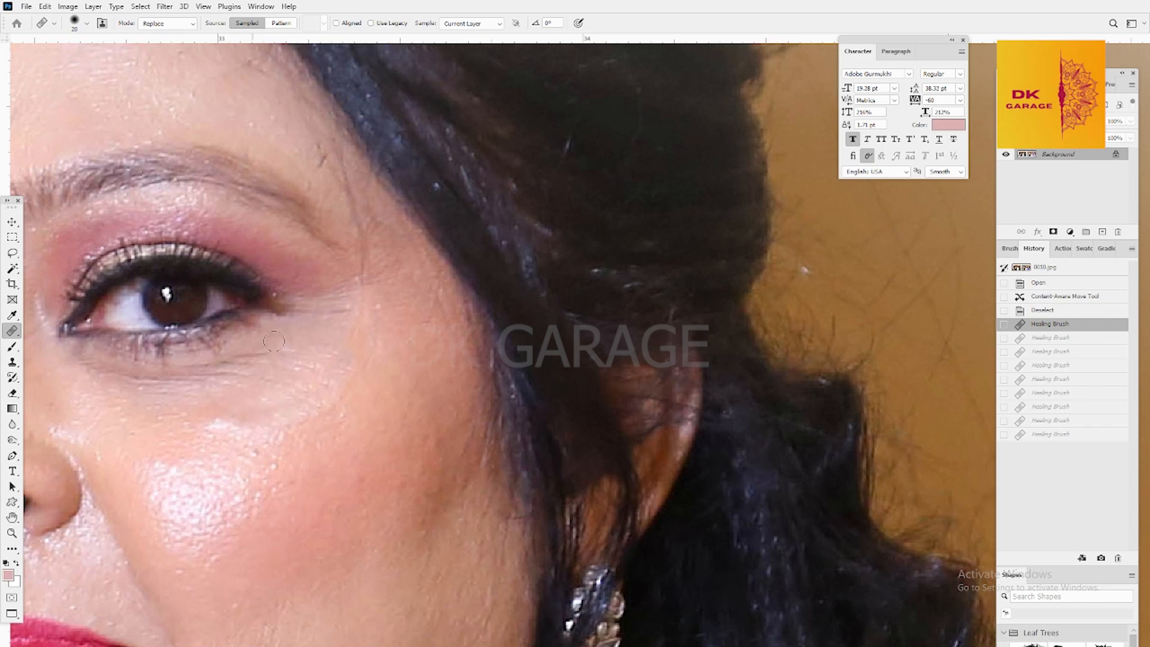
Step: Heal the strand remnants under the eye and the stray hairs beside the eyebrow tail, undoing the final stroke
click(279, 267)
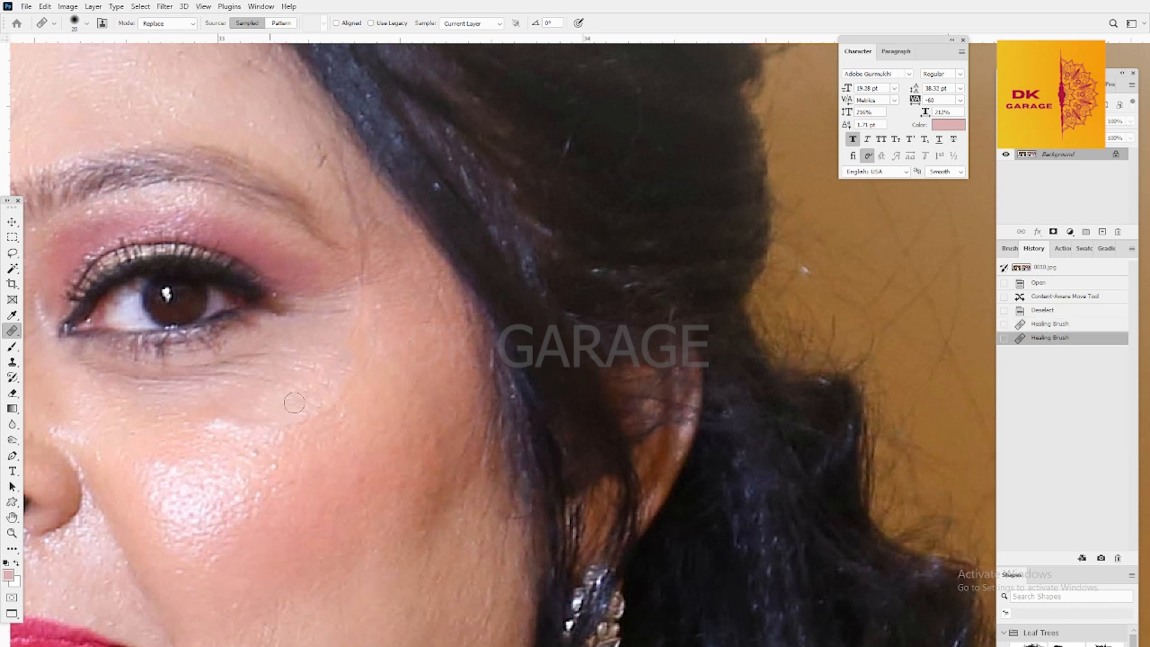
click(305, 335)
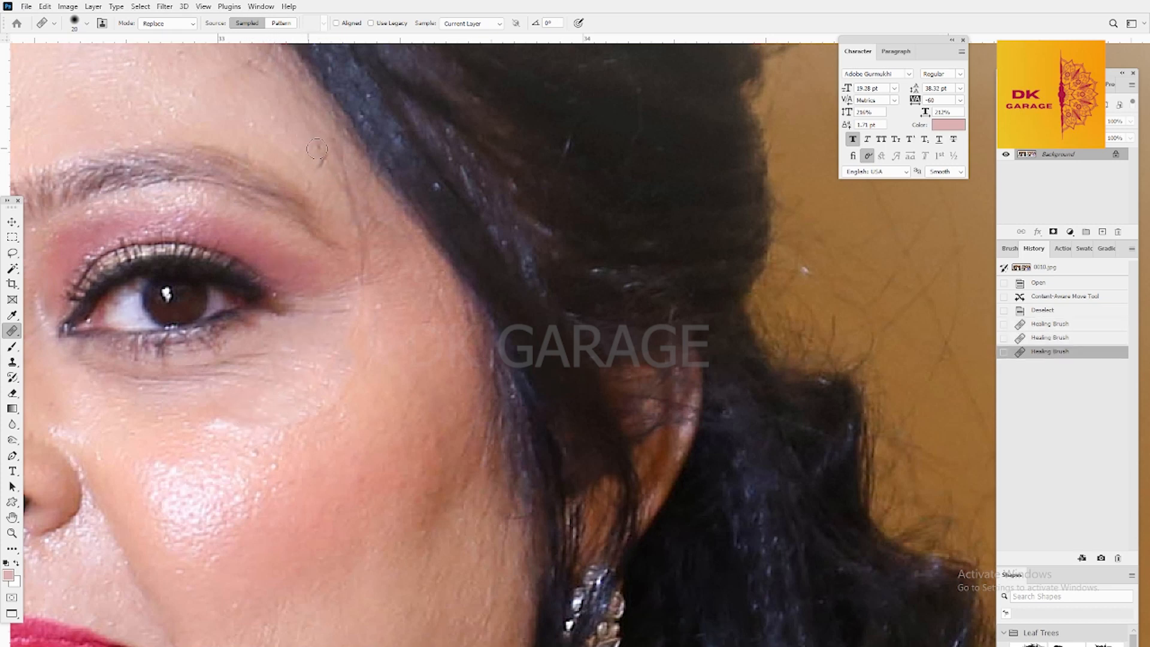
mouse_move(324, 165)
mouse_down()
mouse_move(312, 156)
mouse_move(355, 214)
mouse_up()
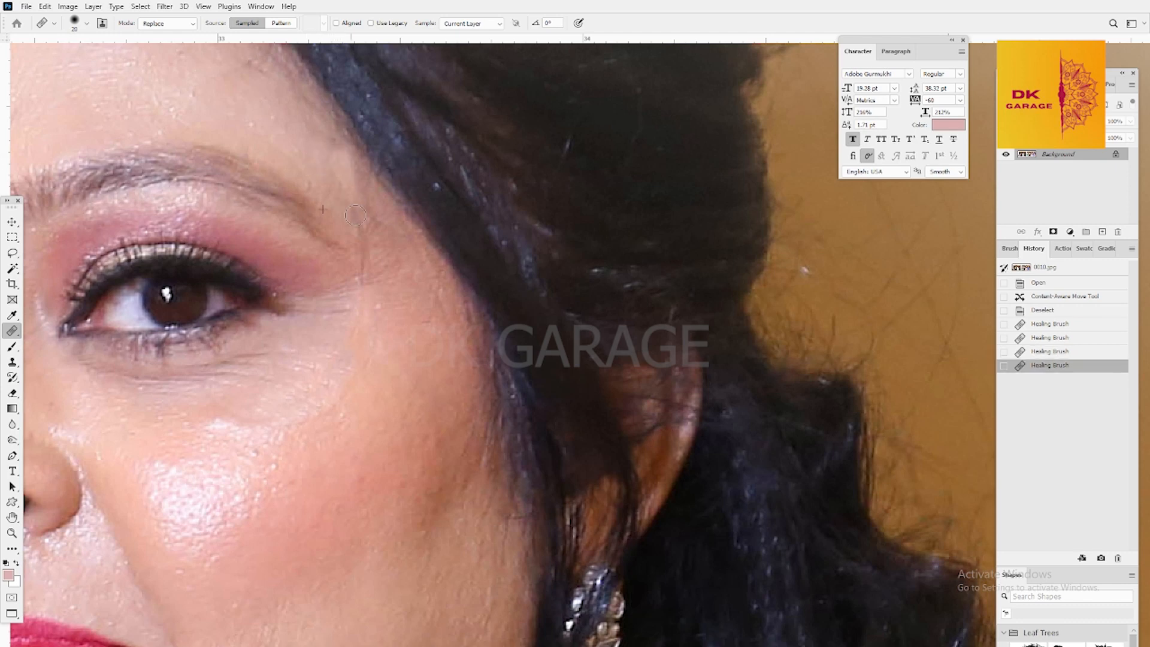
key(ctrl+z)
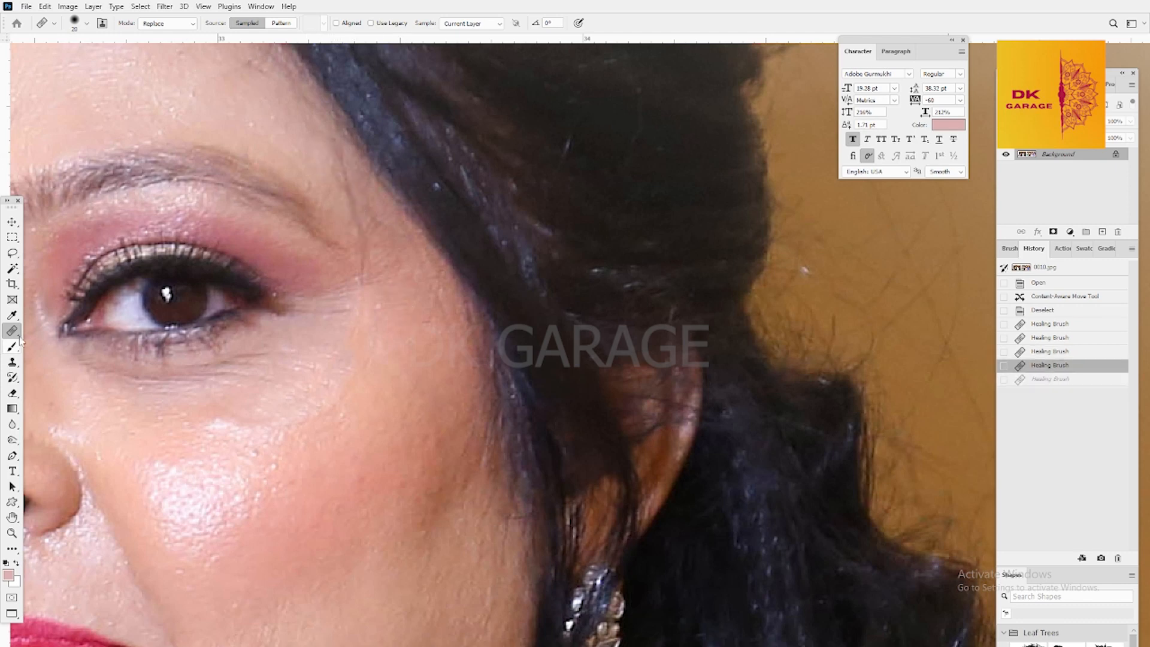
Step: Patch the remaining stray hairs on the temple beside the eye with clean nearby skin using the Patch tool, and clear the selection
right_click(12, 331)
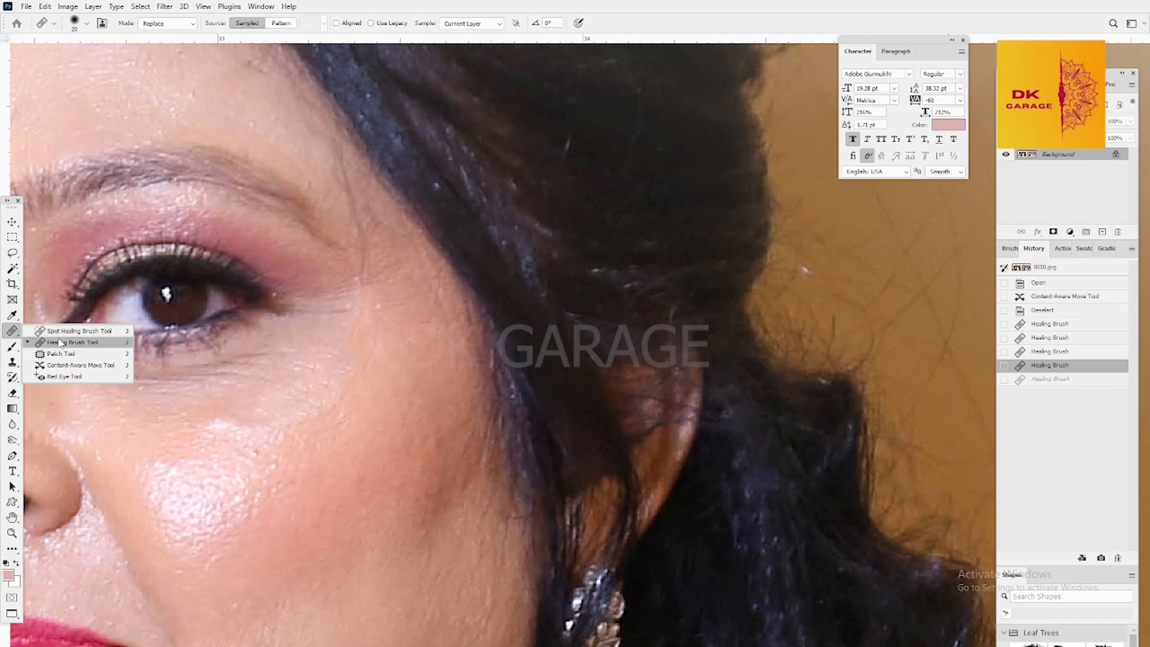
click(63, 353)
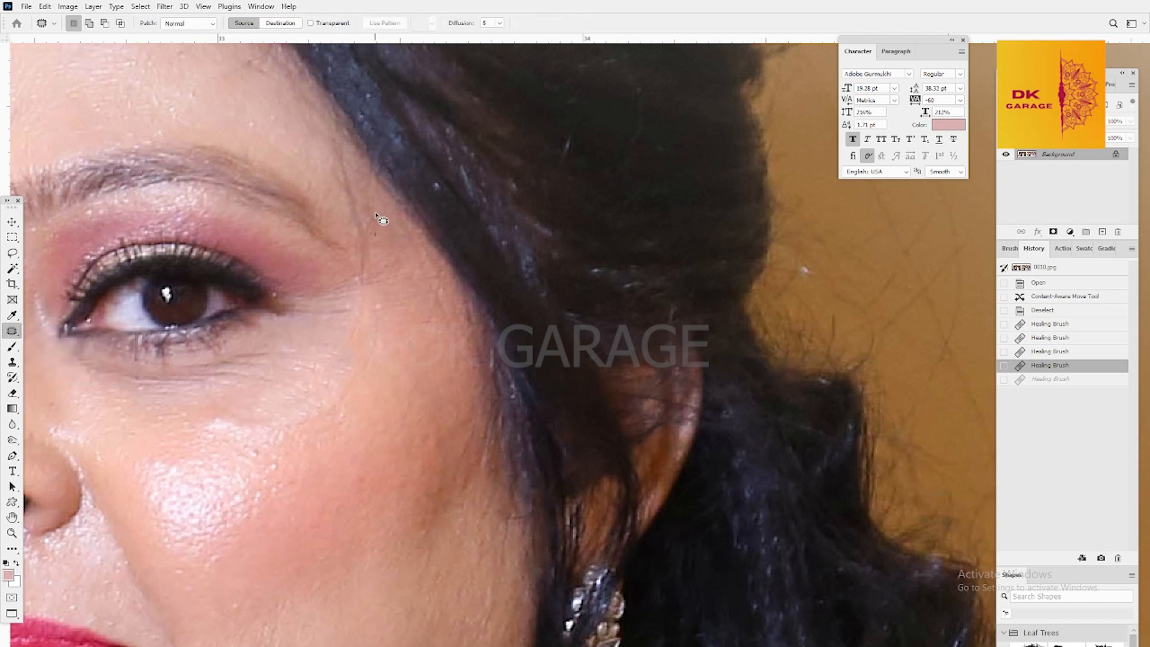
mouse_move(375, 217)
mouse_down()
mouse_move(338, 147)
mouse_move(340, 221)
mouse_up()
mouse_move(374, 273)
mouse_down()
mouse_move(423, 411)
mouse_move(403, 380)
mouse_up()
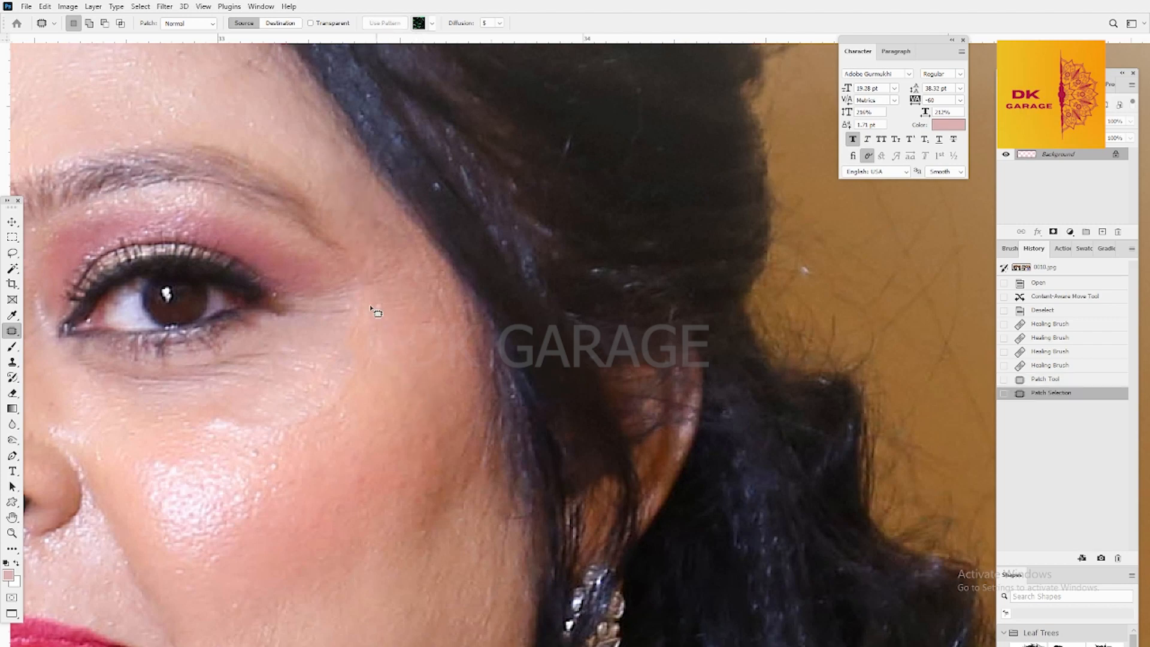
mouse_move(368, 306)
mouse_down()
mouse_move(333, 397)
mouse_move(379, 362)
mouse_up()
drag(372, 340, 410, 401)
key(ctrl+d)
Step: Patch the stray hairs on the upper forehead beside the jewelled head ornament with clear forehead skin, and deselect
mouse_move(318, 398)
mouse_down()
mouse_move(468, 407)
mouse_move(474, 467)
mouse_up()
mouse_move(459, 340)
mouse_down()
mouse_move(467, 477)
mouse_move(429, 488)
mouse_up()
drag(428, 413, 400, 439)
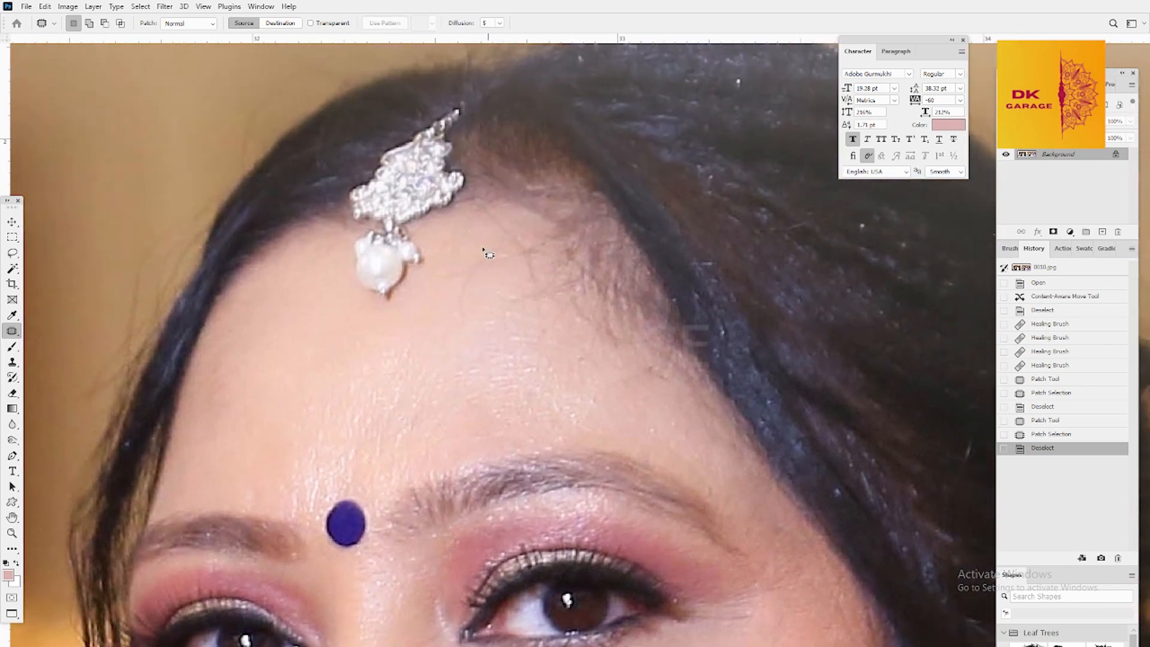
mouse_move(483, 247)
mouse_down()
mouse_move(447, 282)
mouse_move(468, 294)
mouse_up()
drag(472, 286, 477, 371)
key(ctrl+d)
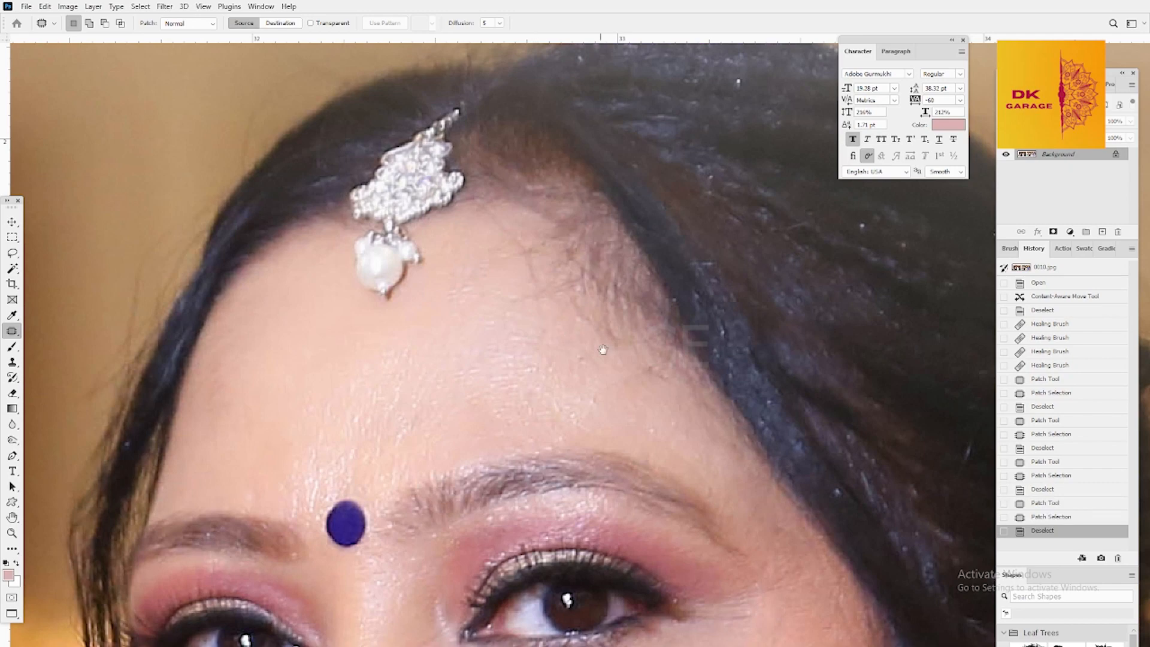
Step: Remove the mole on the shoulder skin between the necklace and the blue dress by patching it with clean skin, and deselect
mouse_move(603, 349)
mouse_down()
mouse_move(491, 152)
mouse_move(488, 300)
mouse_move(452, 185)
mouse_move(428, 161)
mouse_up()
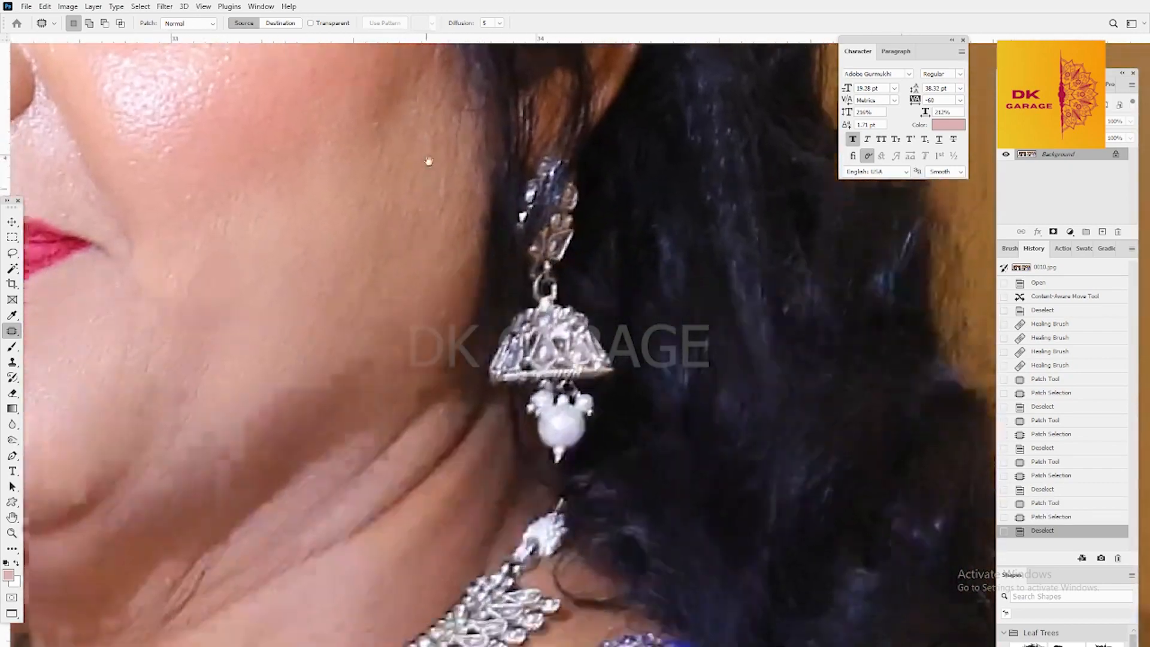
drag(253, 447, 299, 215)
drag(240, 387, 315, 236)
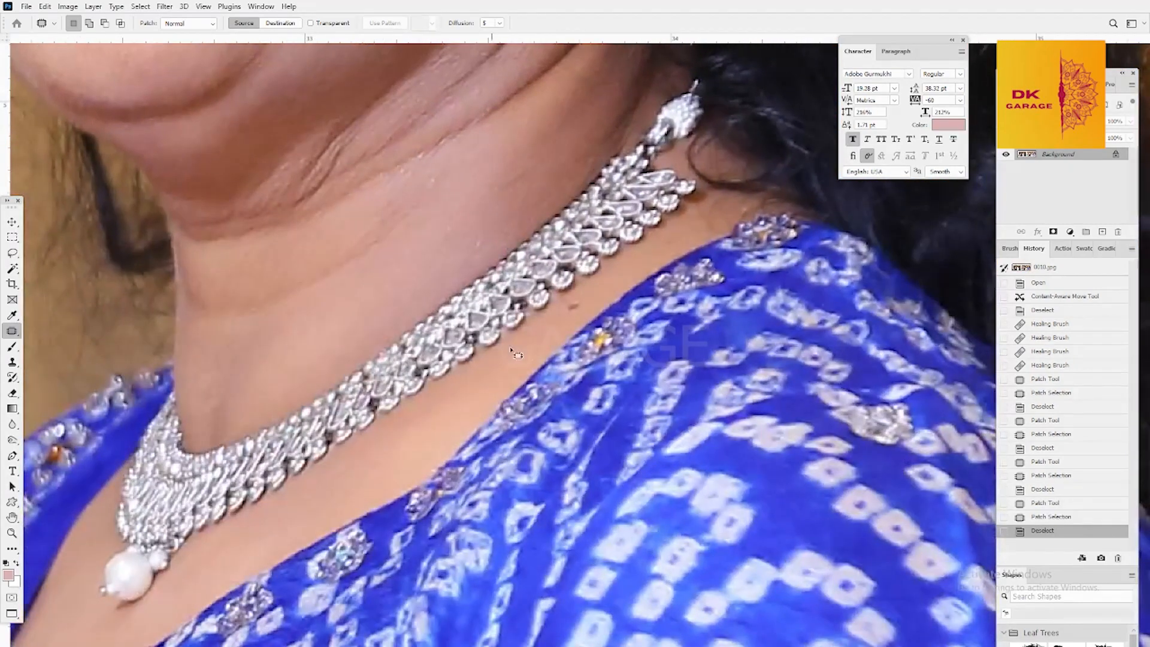
mouse_move(578, 297)
mouse_down()
mouse_move(562, 323)
mouse_move(581, 297)
mouse_up()
drag(573, 306, 513, 352)
mouse_move(78, 604)
mouse_down()
mouse_move(238, 520)
mouse_move(516, 290)
mouse_move(194, 322)
mouse_up()
key(ctrl+d)
Step: Check the retouched neckline and cheek, and switch to the other portrait with dark spots on the man's forehead
drag(460, 232, 324, 281)
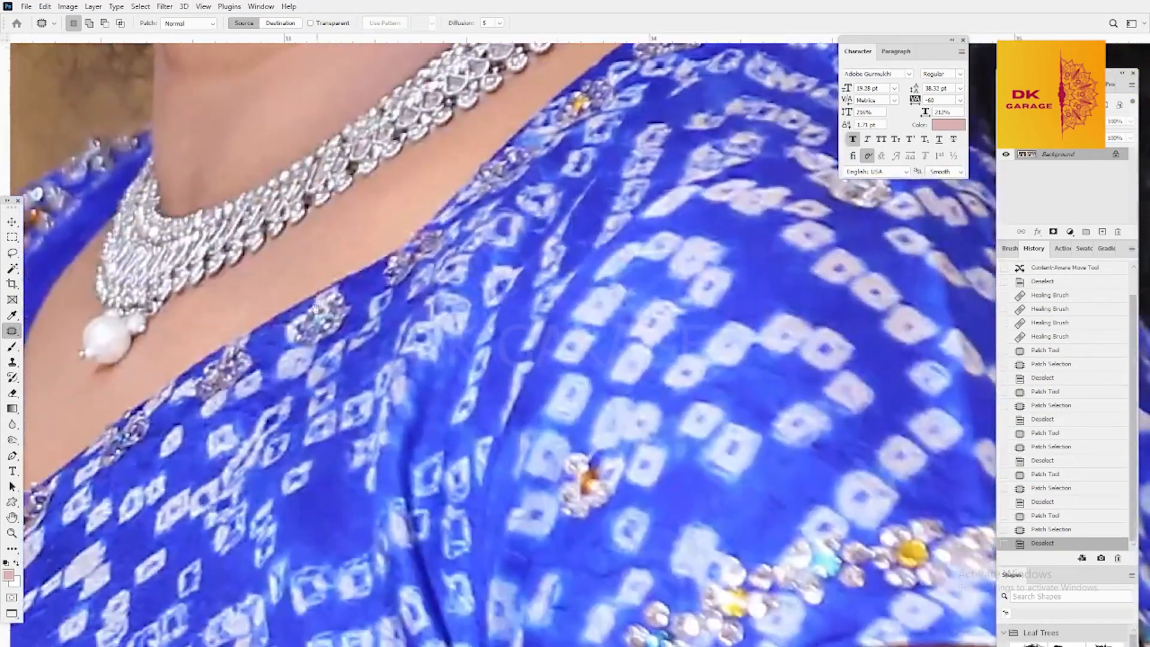
drag(594, 181, 289, 521)
mouse_move(385, 258)
mouse_down()
mouse_move(351, 520)
mouse_move(323, 539)
mouse_up()
mouse_move(359, 369)
mouse_down()
mouse_move(382, 498)
mouse_move(411, 469)
mouse_move(415, 478)
mouse_up()
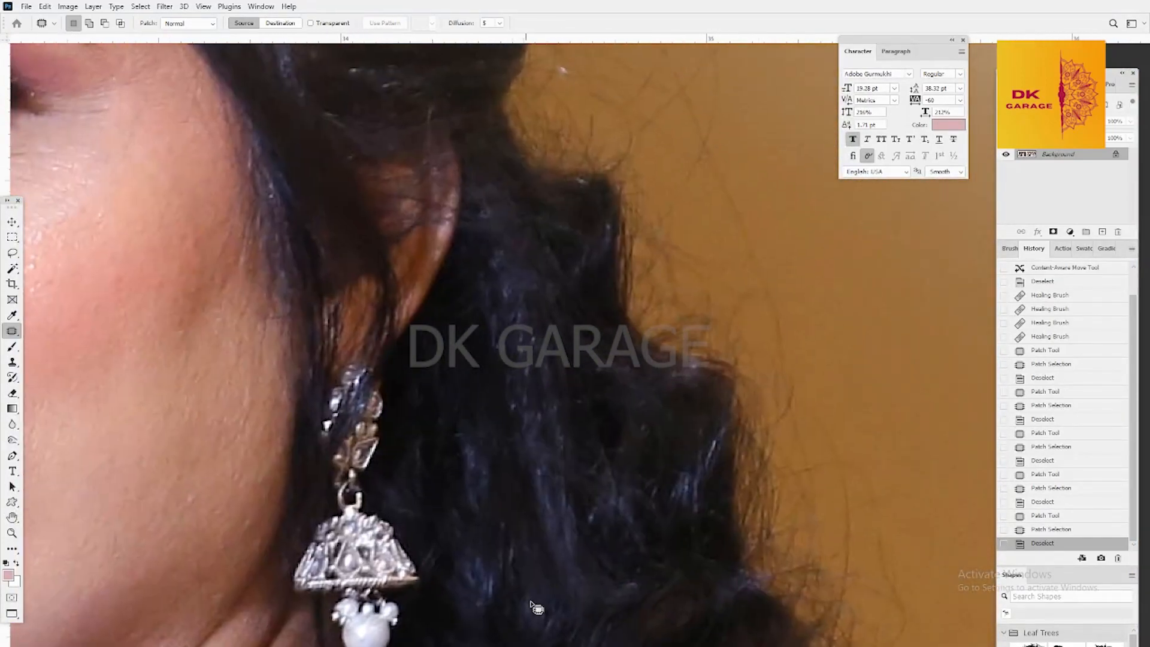
key(super)
click(572, 634)
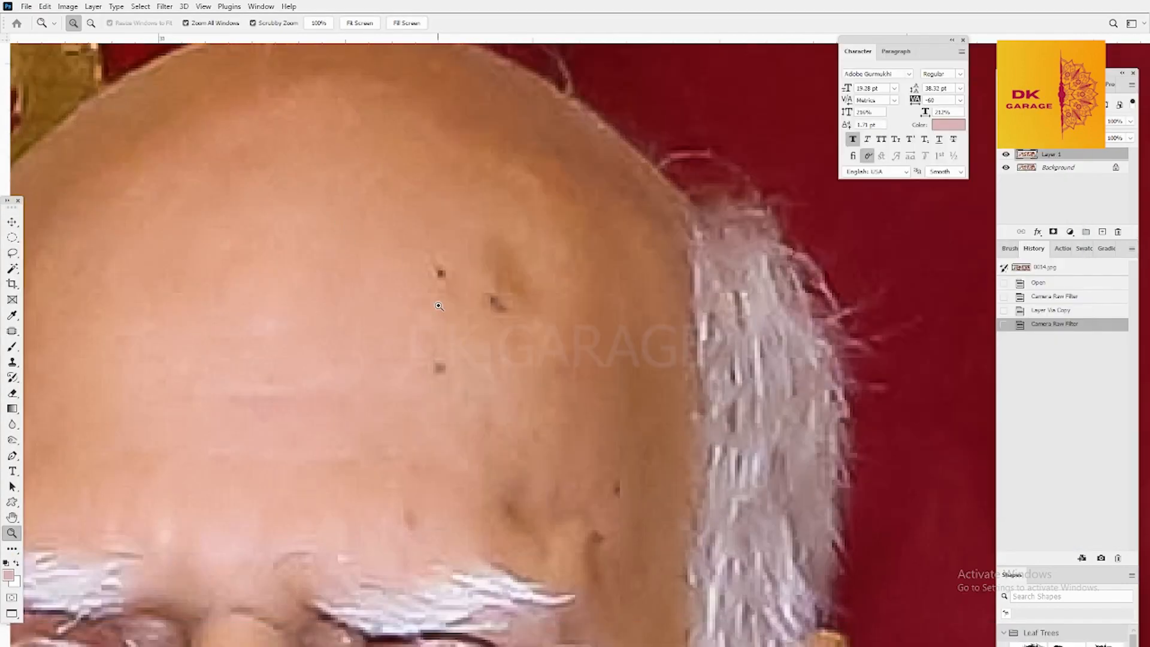
Step: Patch the dark spots on the man's forehead with clean nearby skin using the Patch tool, and clear the selection
key(j)
mouse_move(440, 258)
mouse_down()
mouse_move(457, 293)
mouse_move(445, 259)
mouse_move(365, 227)
mouse_up()
mouse_move(417, 335)
mouse_down()
mouse_move(444, 394)
mouse_move(444, 337)
mouse_move(388, 353)
mouse_up()
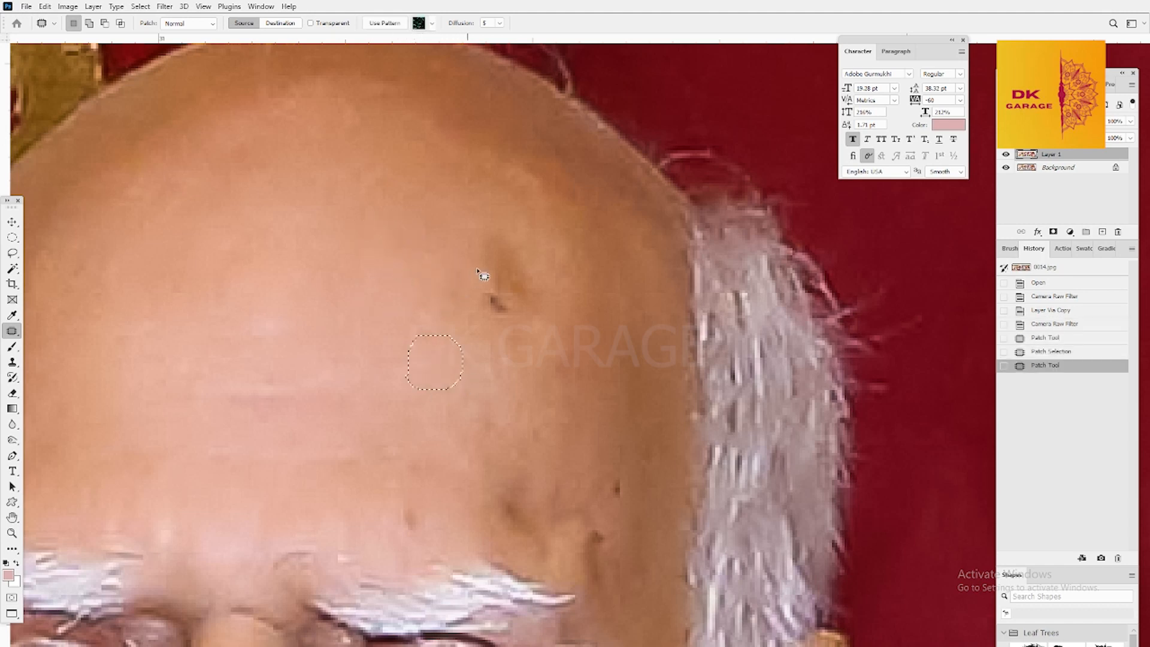
mouse_move(485, 260)
mouse_down()
mouse_move(499, 342)
mouse_move(509, 276)
mouse_move(392, 357)
mouse_up()
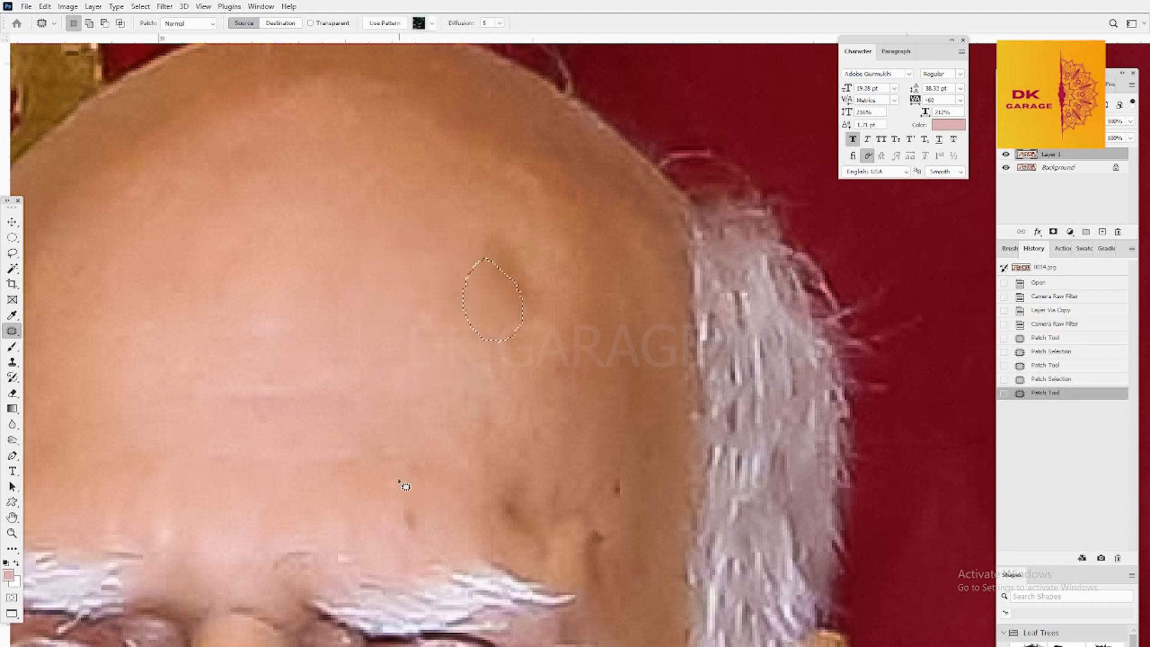
drag(397, 489, 454, 509)
drag(414, 509, 418, 430)
key(ctrl+d)
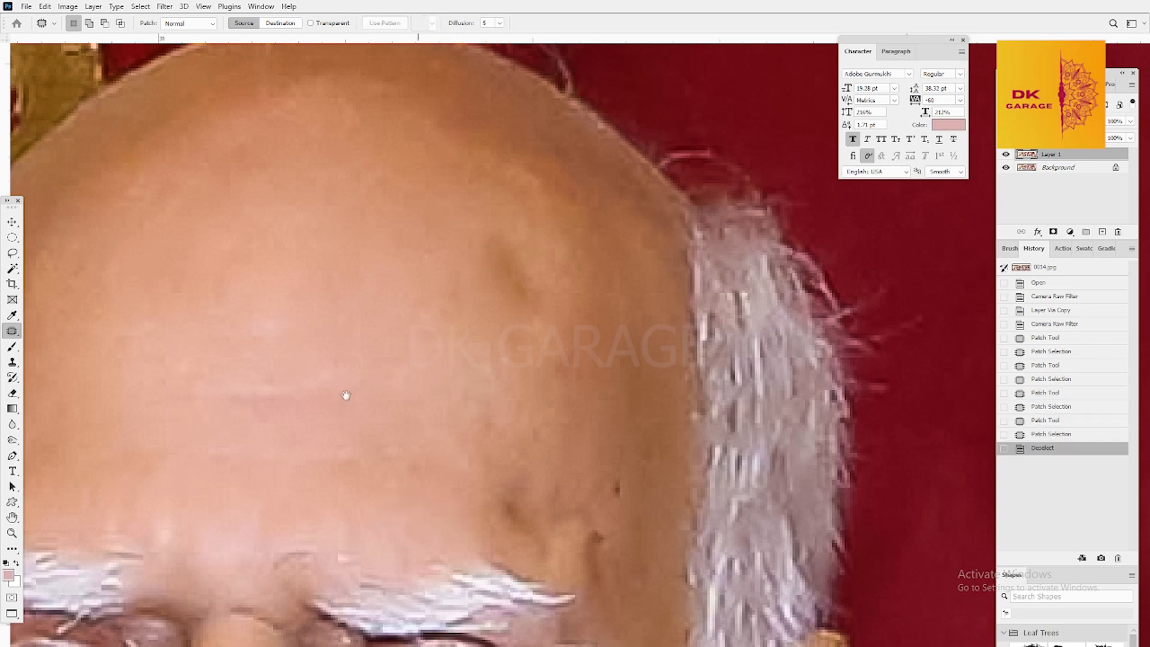
drag(346, 395, 563, 406)
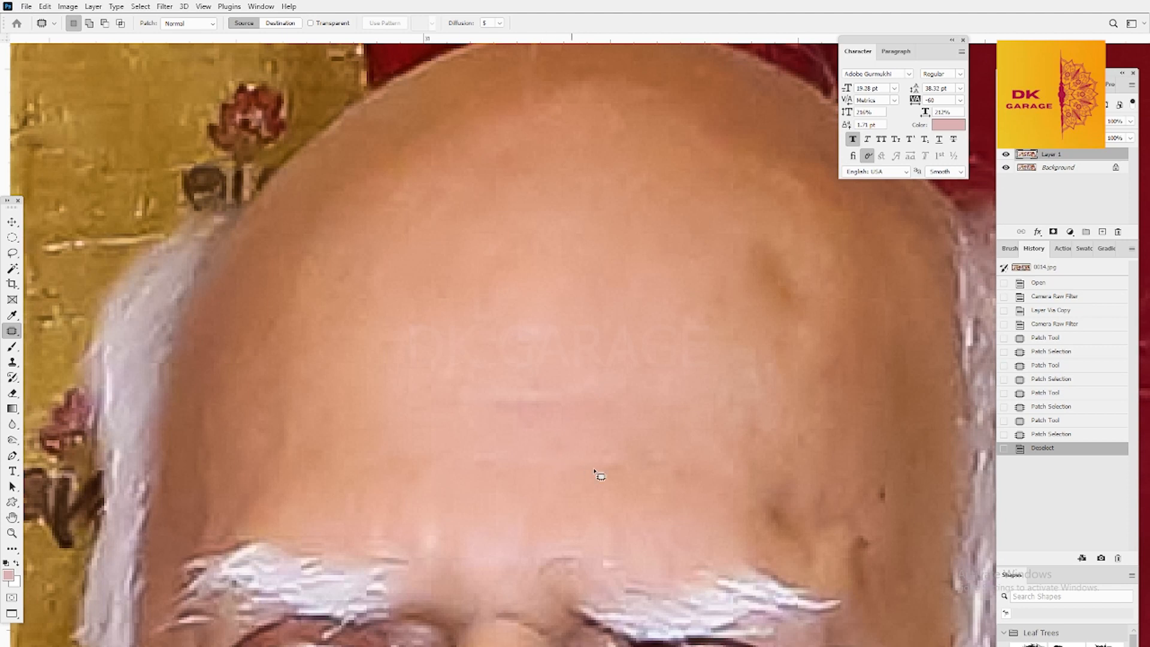
drag(598, 470, 597, 472)
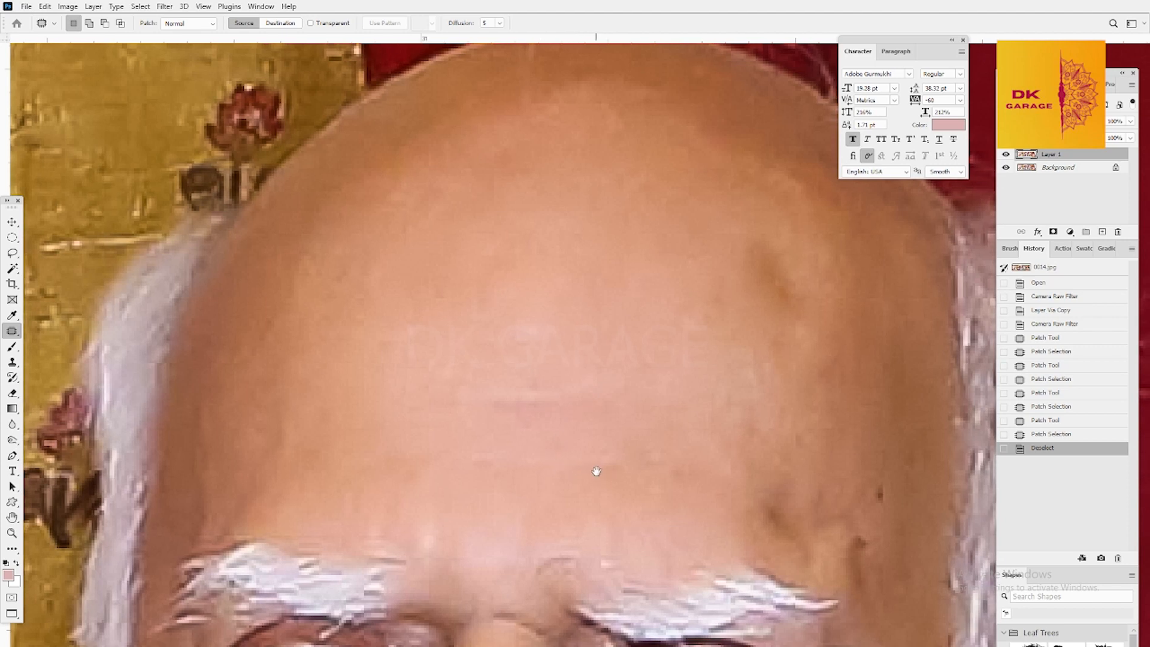
key(m)
drag(194, 290, 701, 479)
key(Return)
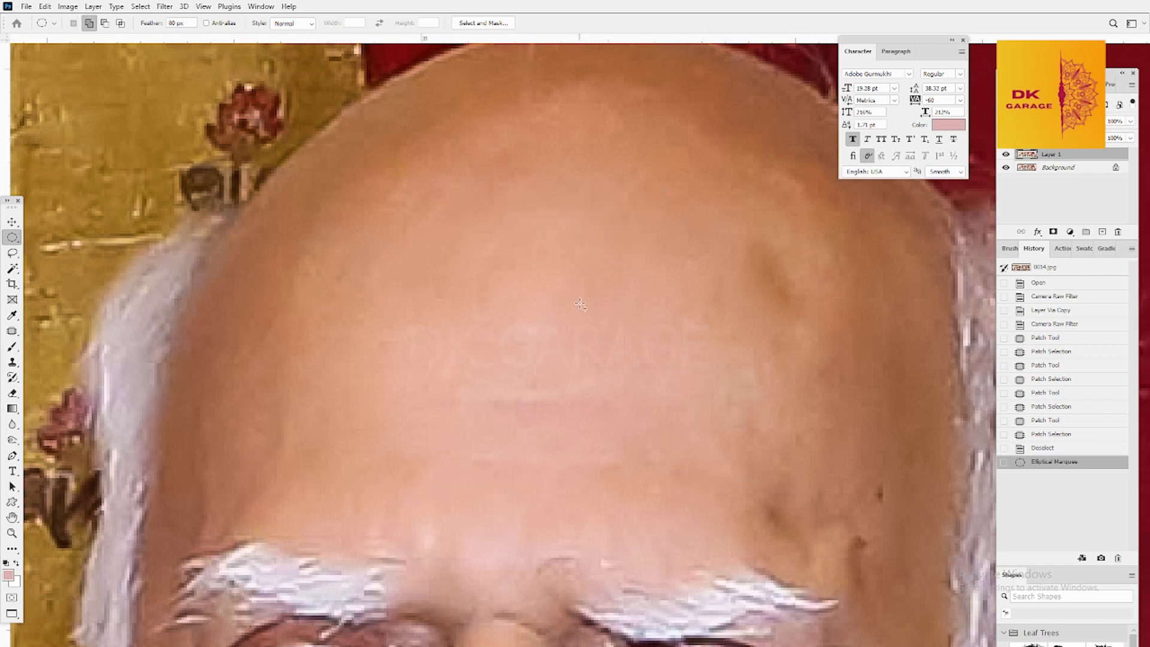
Step: Select a wide rectangle across the man's forehead, fill it with the pink foreground colour on a new layer, and deselect
drag(207, 201, 872, 462)
key(ctrl+shift+n)
key(Return)
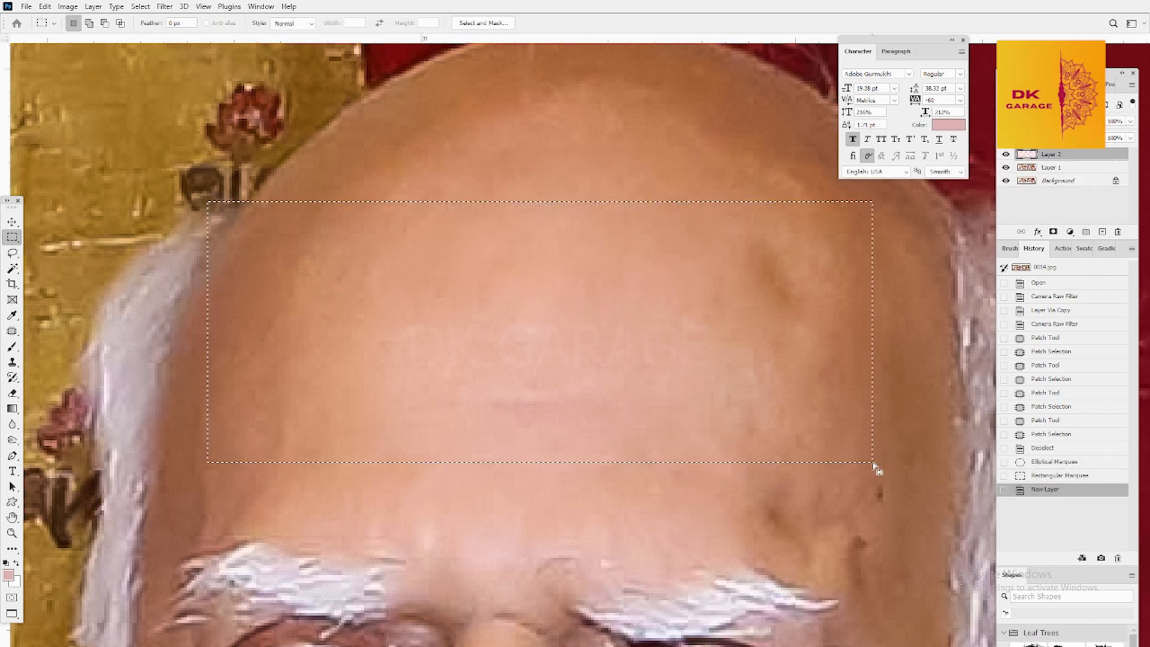
key(alt+BackSpace)
key(ctrl+d)
Step: Move the pink rectangle down from the forehead so that it covers the man's eyes
key(v)
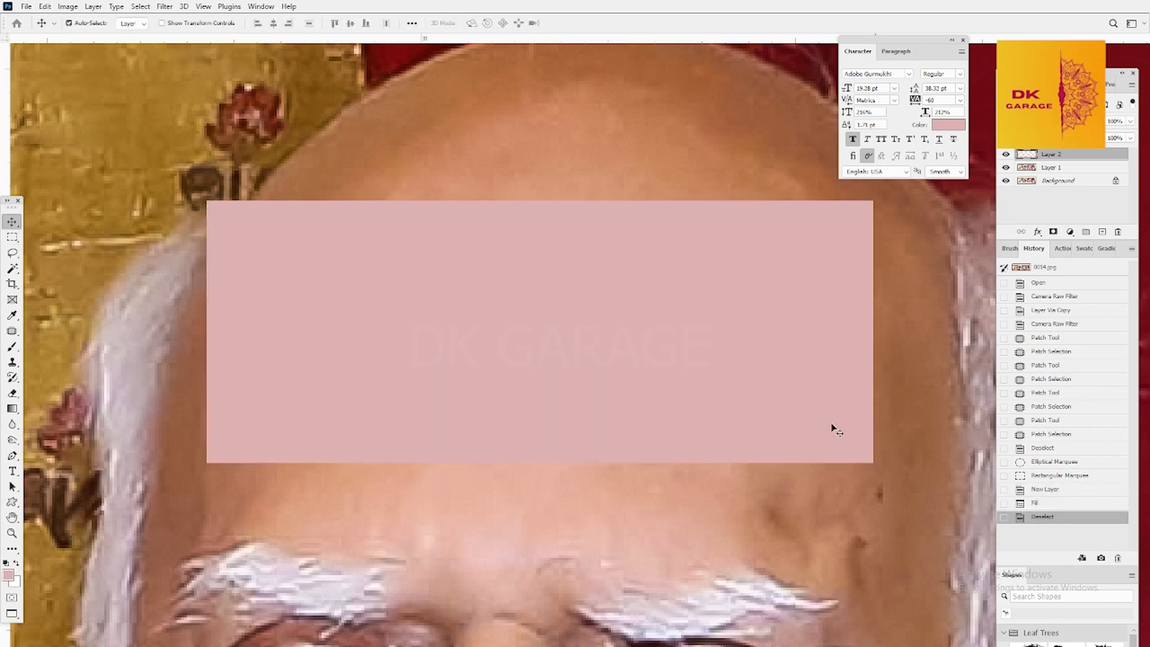
drag(753, 421, 730, 557)
scroll(730, 557, down, 2)
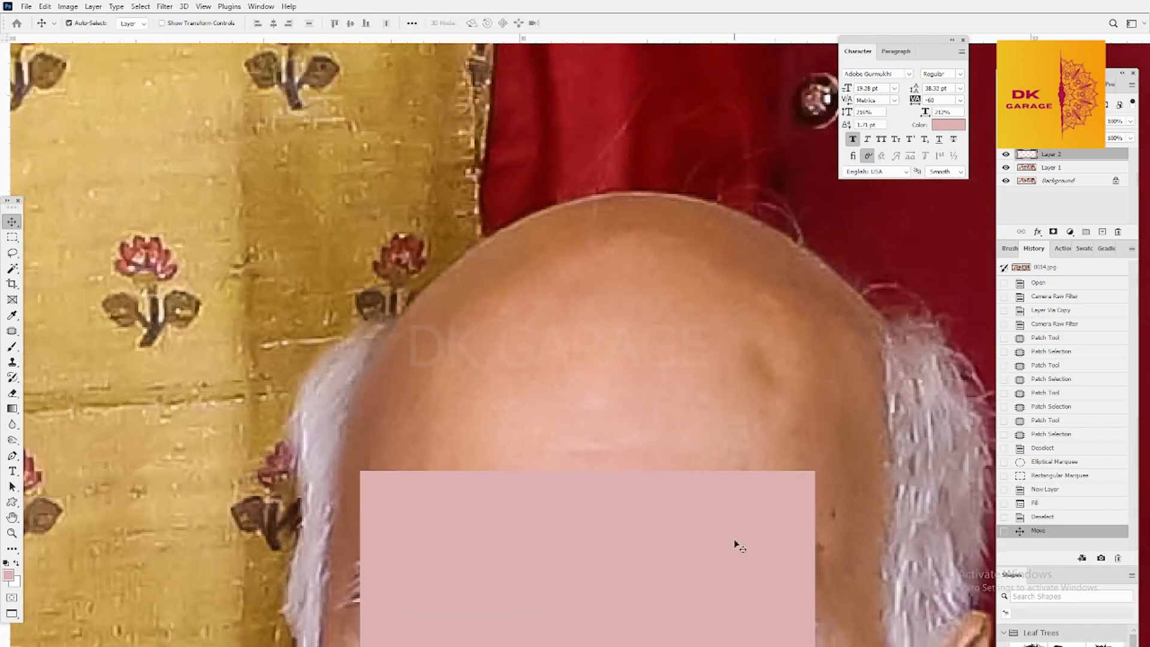
scroll(734, 526, up, 1)
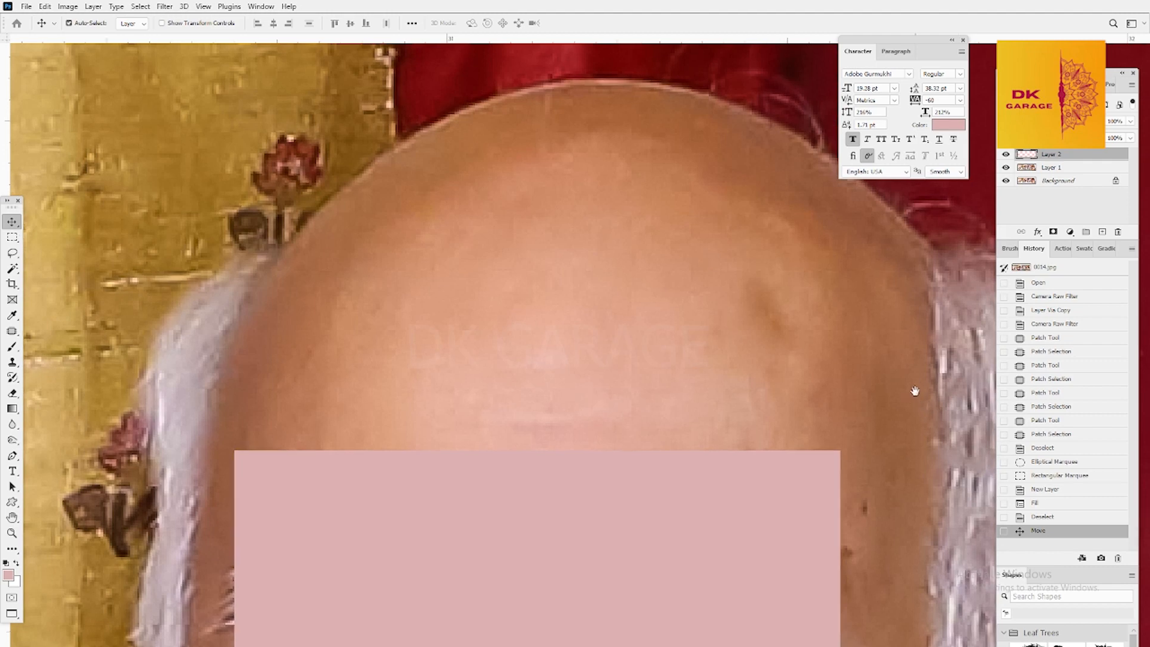
scroll(913, 389, down, 3)
drag(728, 415, 708, 278)
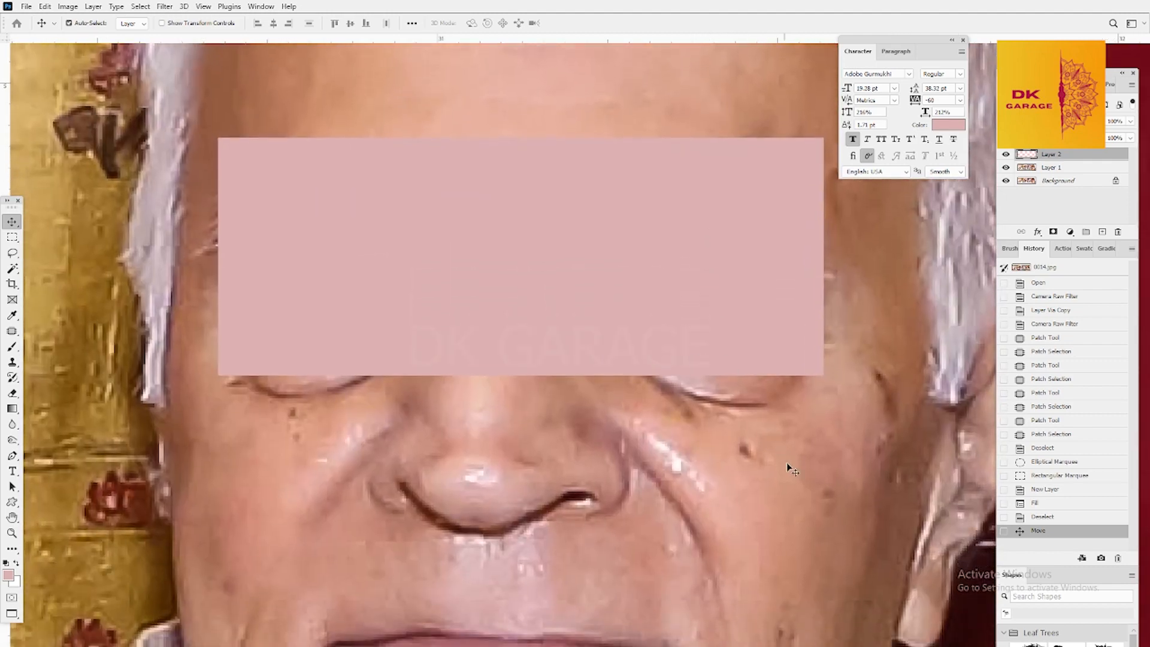
Step: Make Layer 1 active, patch the dark spots on the cheek nearest the visible ear with clean skin, and deselect
key(j)
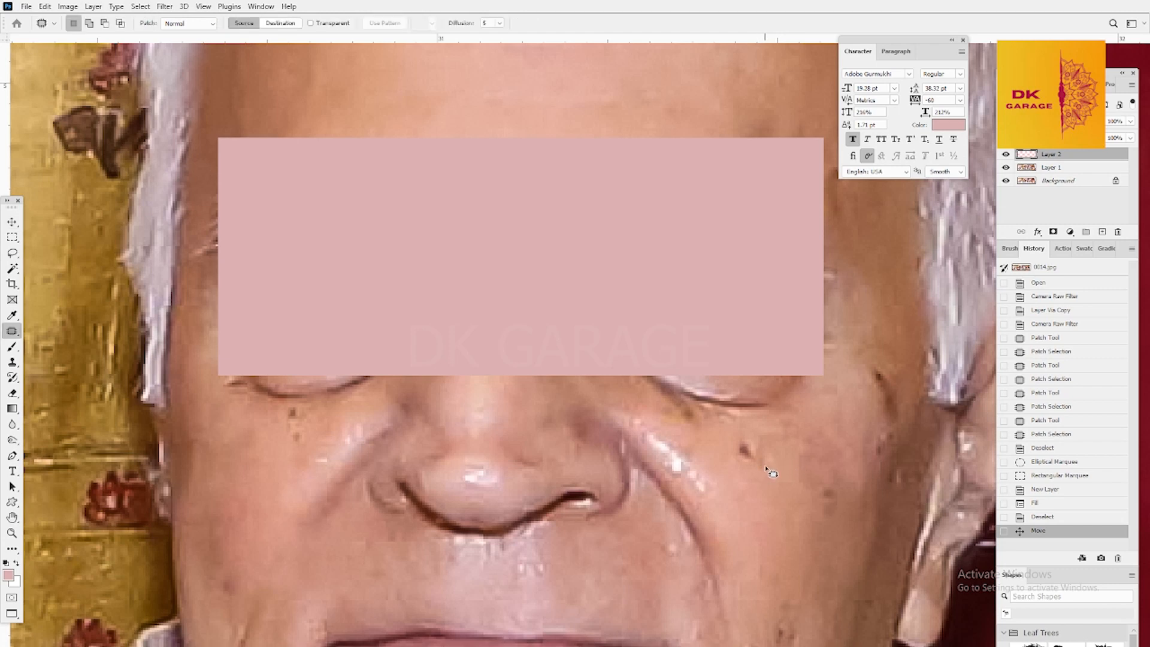
key(v)
right_click(753, 493)
click(773, 499)
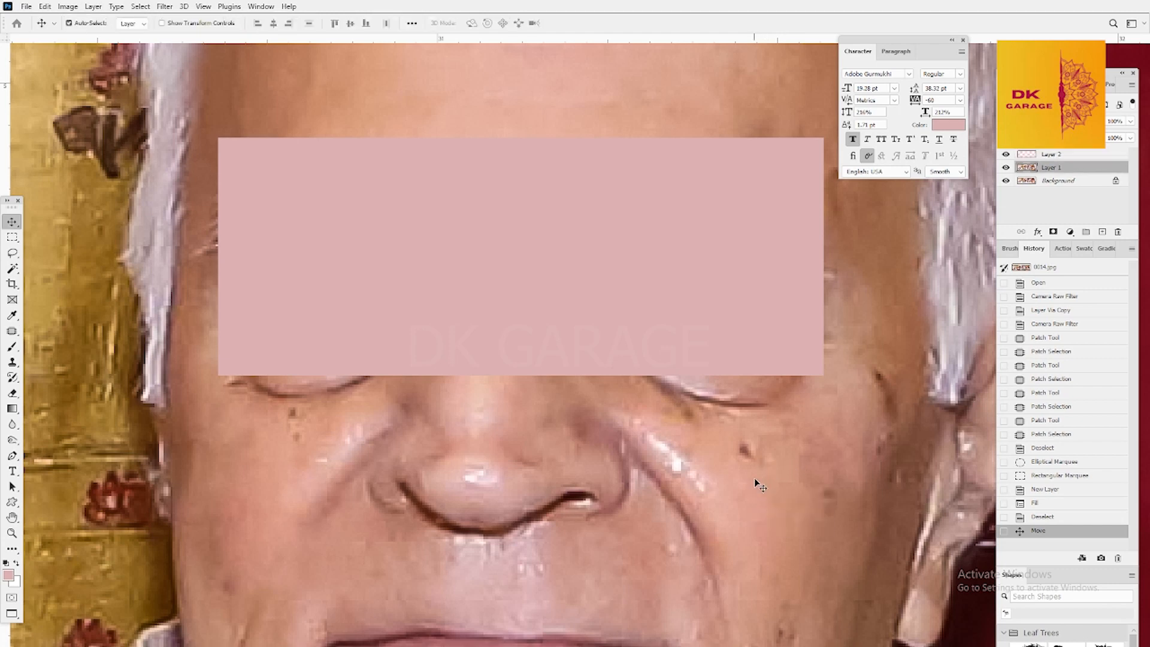
key(j)
mouse_move(754, 485)
mouse_down()
mouse_move(737, 430)
mouse_move(729, 473)
mouse_move(768, 475)
mouse_move(755, 497)
mouse_up()
mouse_move(839, 488)
mouse_down()
mouse_move(830, 527)
mouse_move(840, 501)
mouse_move(799, 537)
mouse_up()
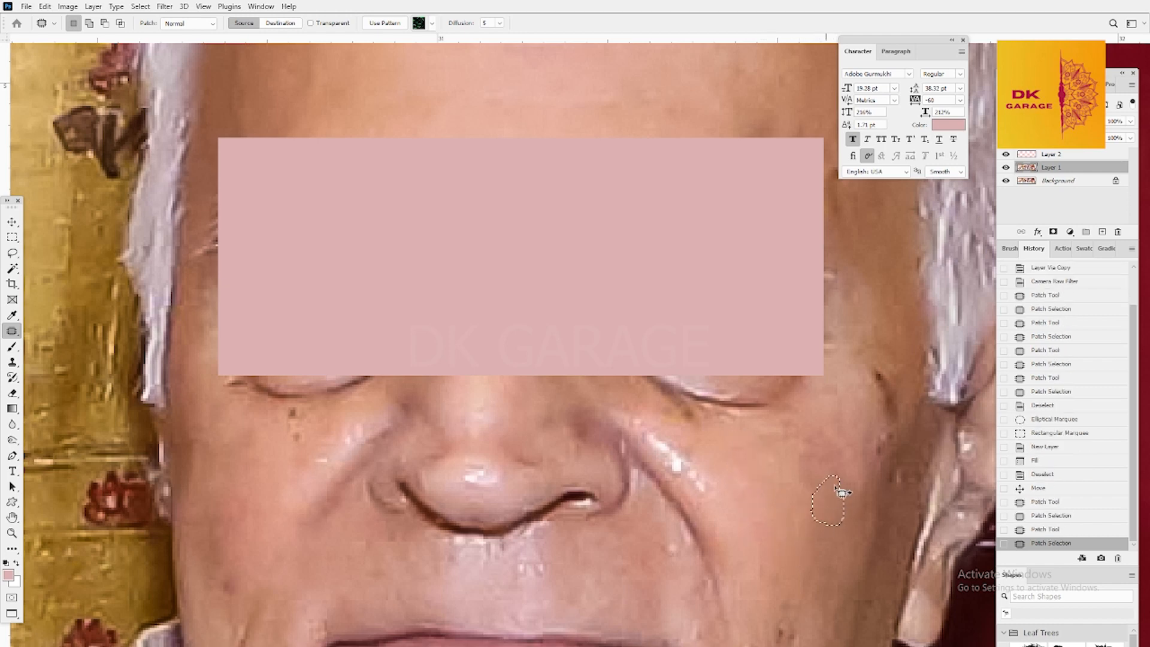
key(ctrl+d)
Step: Patch the spots under the eye and on the lower part of the opposite cheek with clean skin, deselecting after each
mouse_move(294, 413)
mouse_down()
mouse_move(307, 449)
mouse_move(303, 423)
mouse_move(267, 470)
mouse_up()
key(ctrl+d)
drag(450, 460, 463, 379)
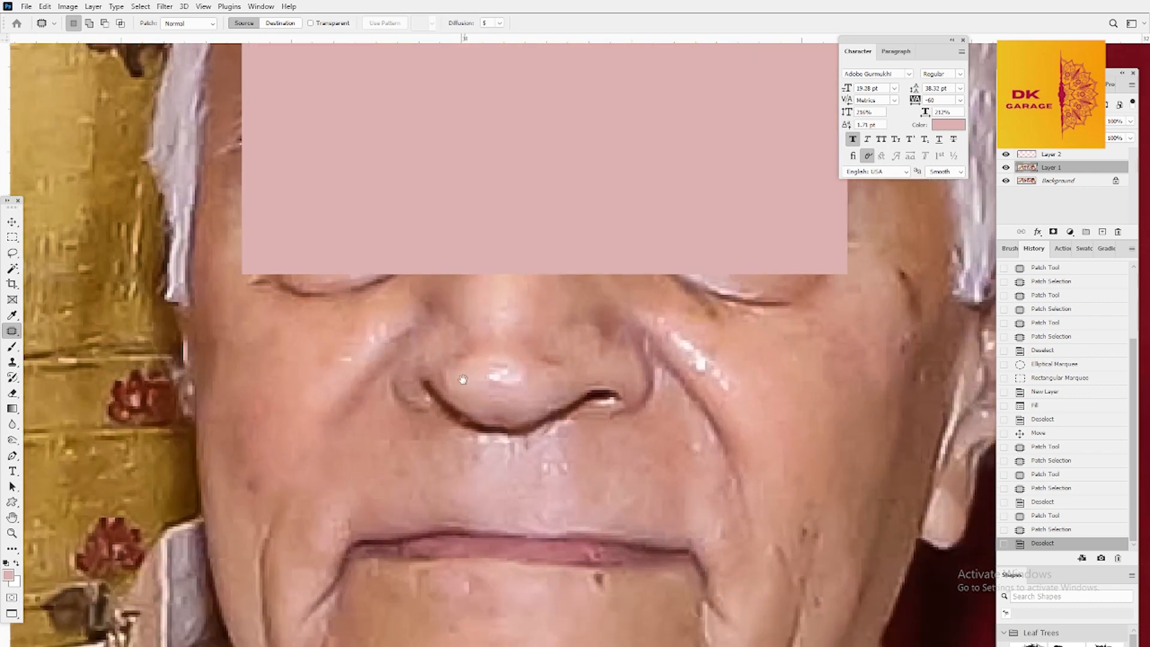
mouse_move(262, 470)
mouse_down()
mouse_move(282, 495)
mouse_move(258, 464)
mouse_move(423, 436)
mouse_up()
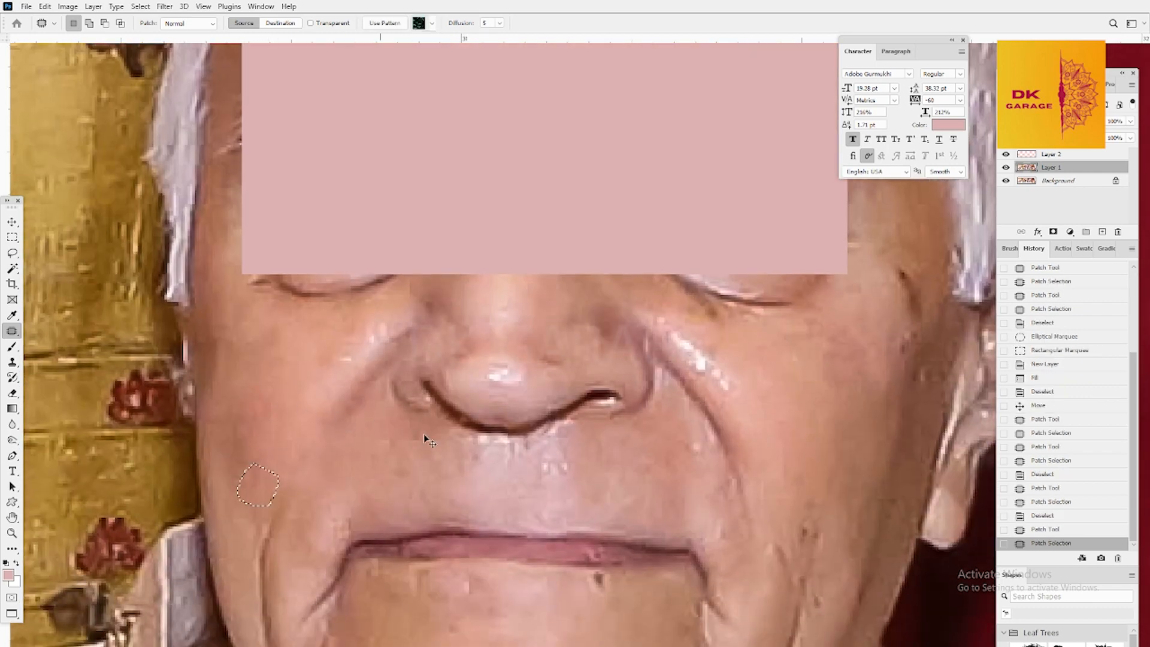
key(ctrl+d)
Step: Patch the dark spot just below the lower lip and the one on the nearby lower cheek, and deselect
drag(592, 503, 569, 376)
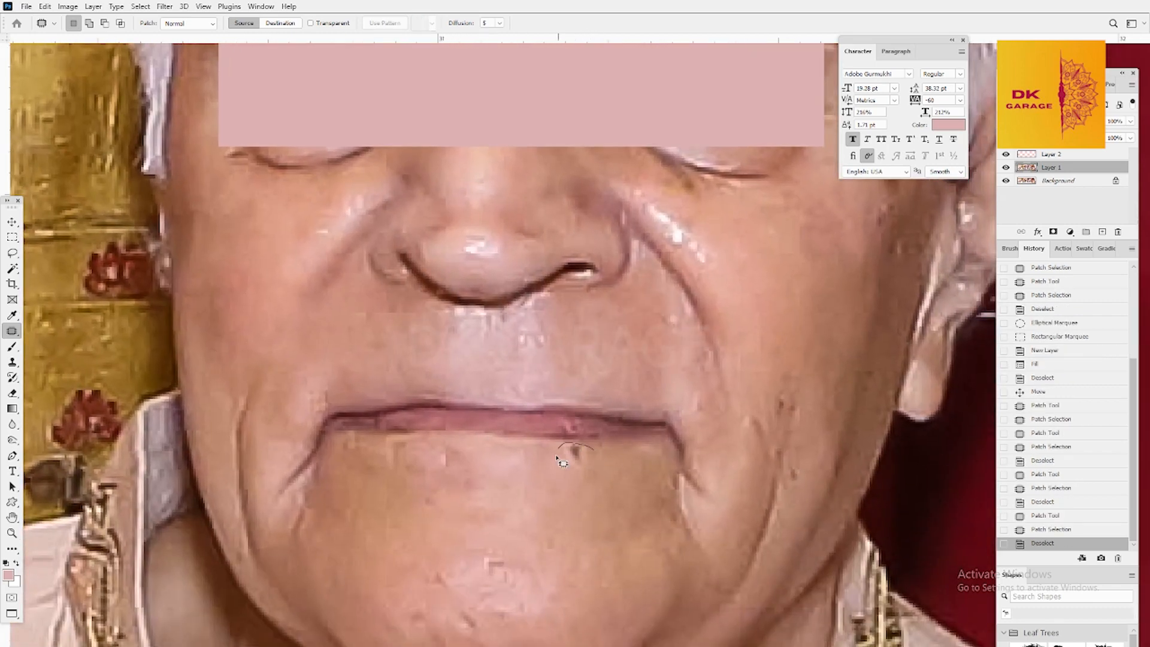
drag(561, 461, 698, 455)
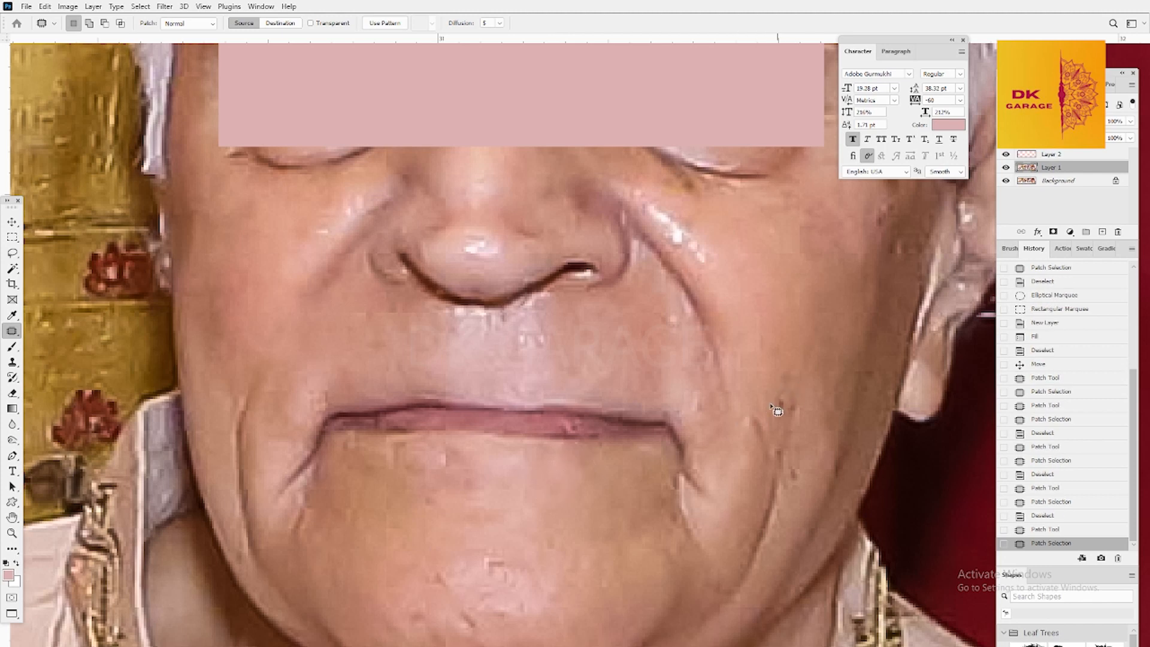
key(ctrl+d)
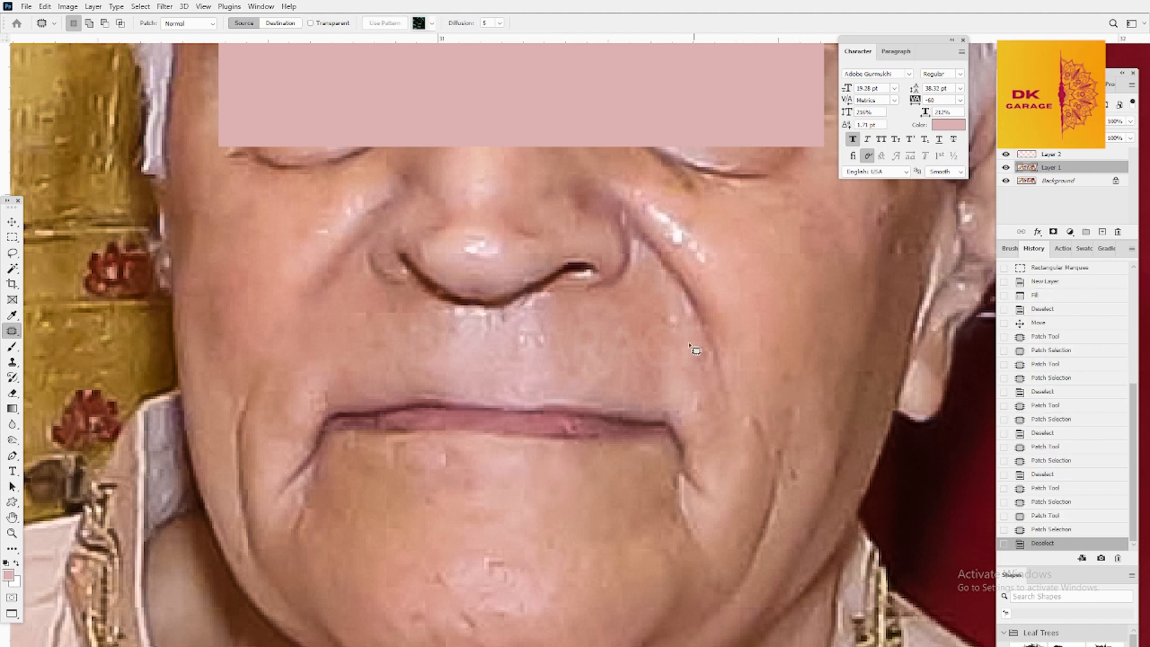
Step: Patch the dark mark on the temple between the eye and the ear with clean cheek skin, and deselect
drag(685, 313, 599, 465)
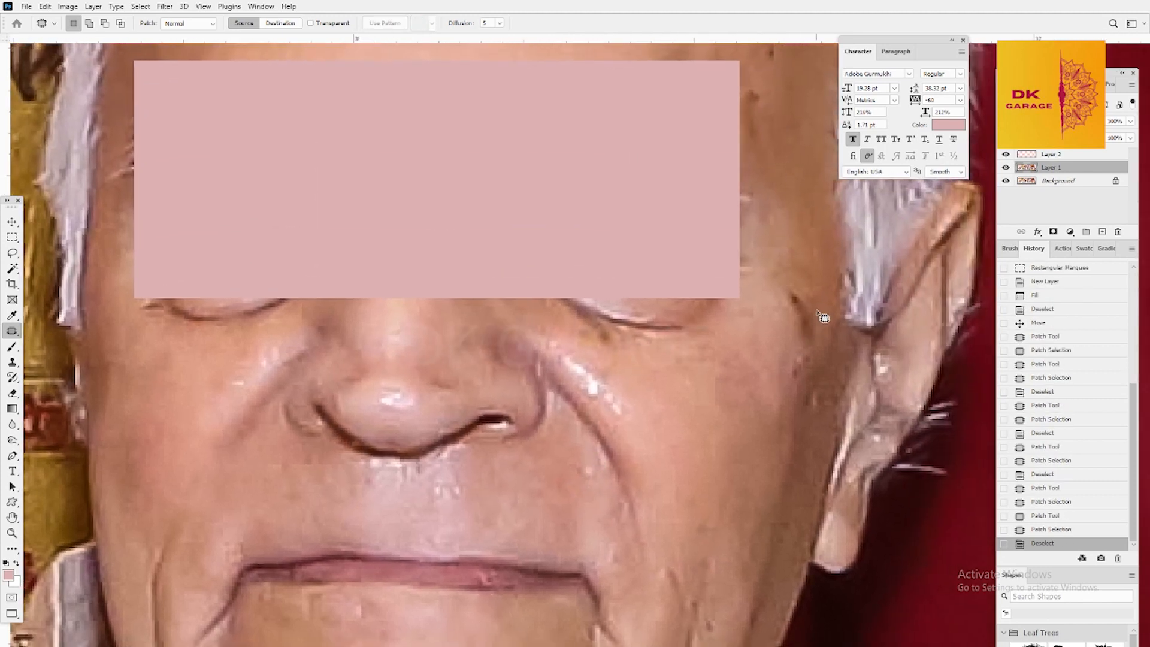
mouse_move(819, 316)
mouse_down()
mouse_move(774, 302)
mouse_move(802, 348)
mouse_move(815, 315)
mouse_move(751, 419)
mouse_move(746, 401)
mouse_up()
key(ctrl+d)
Step: Patch the brownish blemish on the upper forehead with clean forehead skin using the Patch tool, and deselect
drag(675, 487, 719, 360)
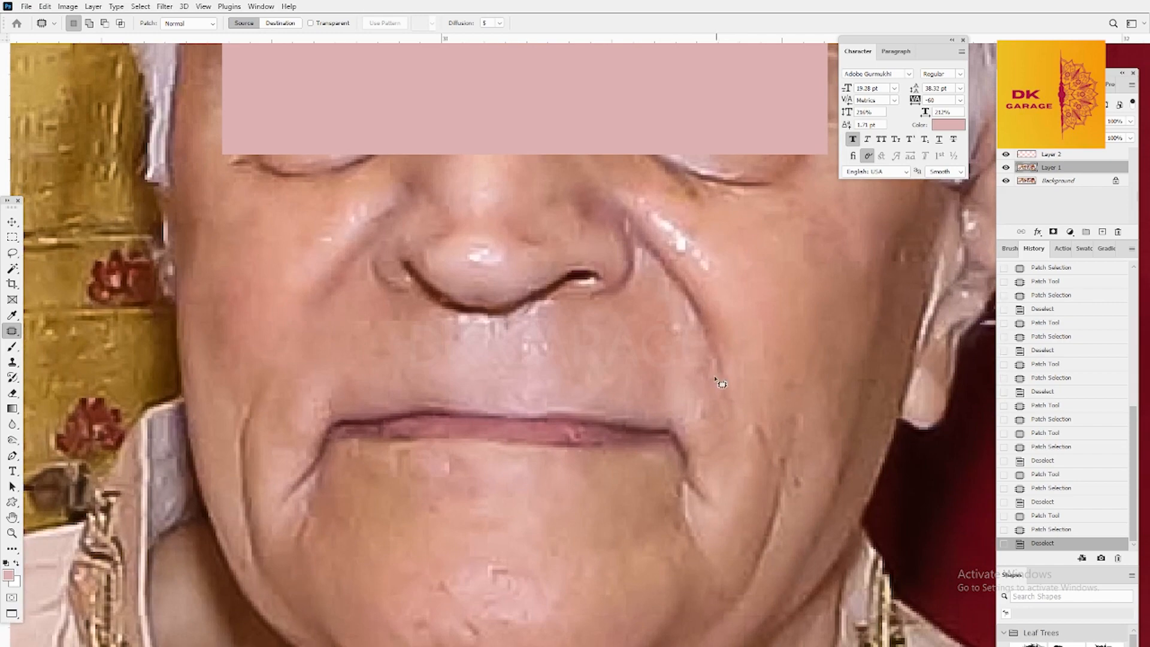
key(s)
drag(458, 369, 483, 356)
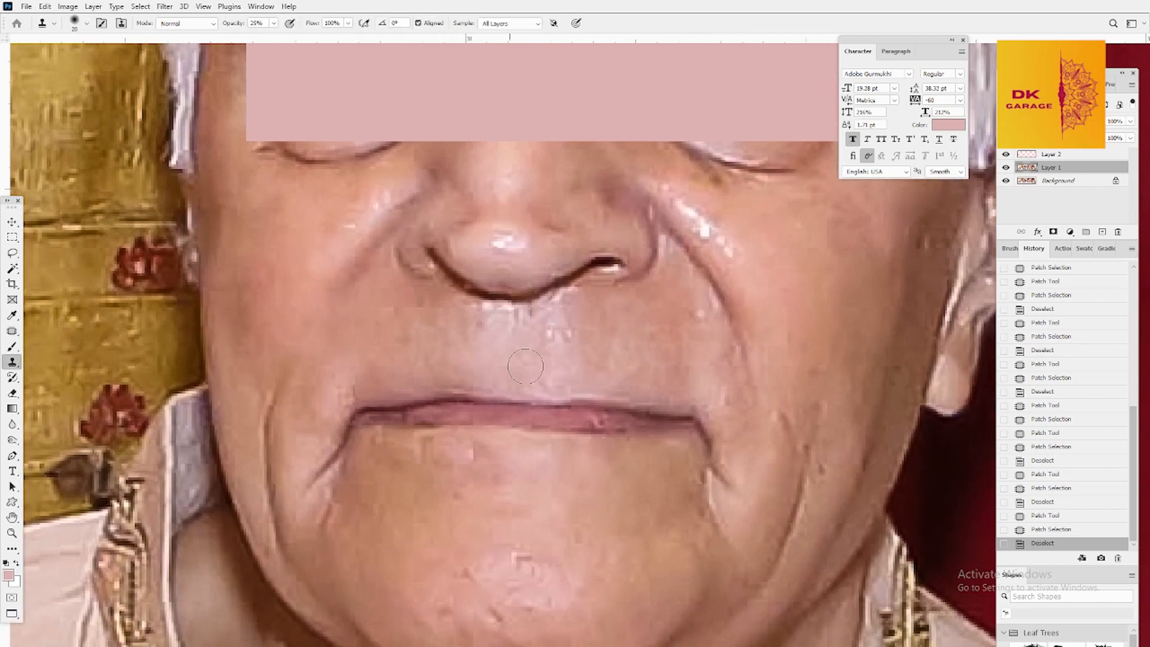
scroll(525, 367, down, 2)
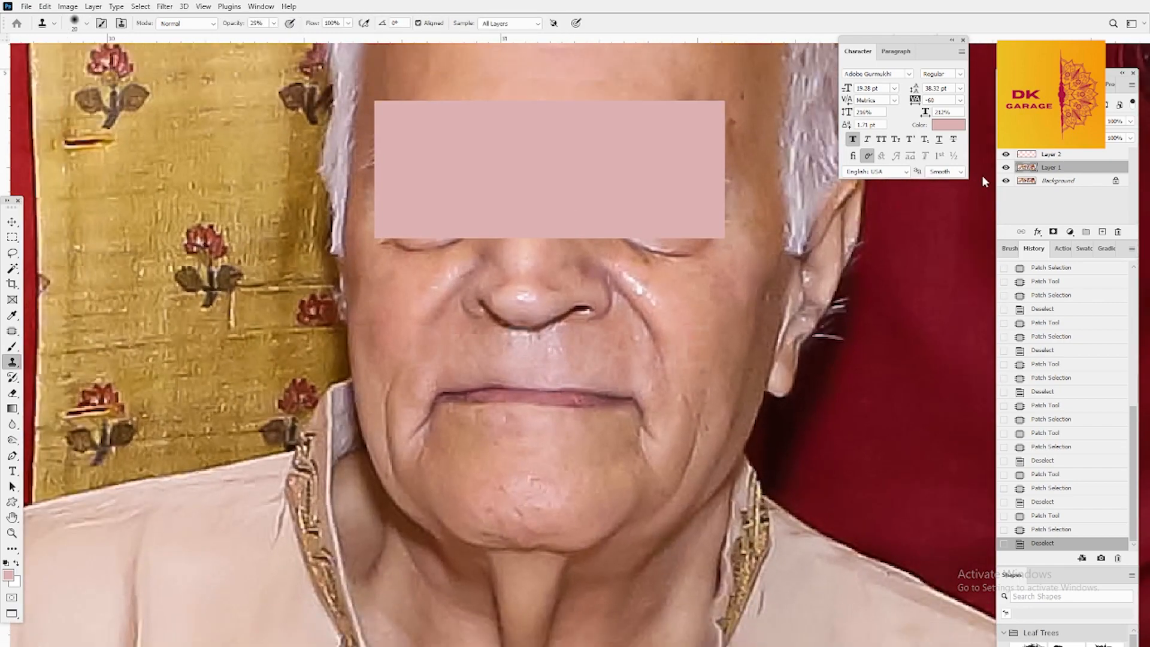
drag(463, 378, 352, 549)
key(j)
mouse_move(584, 155)
mouse_down()
mouse_move(600, 157)
mouse_move(566, 139)
mouse_move(584, 175)
mouse_move(592, 161)
mouse_move(548, 189)
mouse_up()
key(ctrl+d)
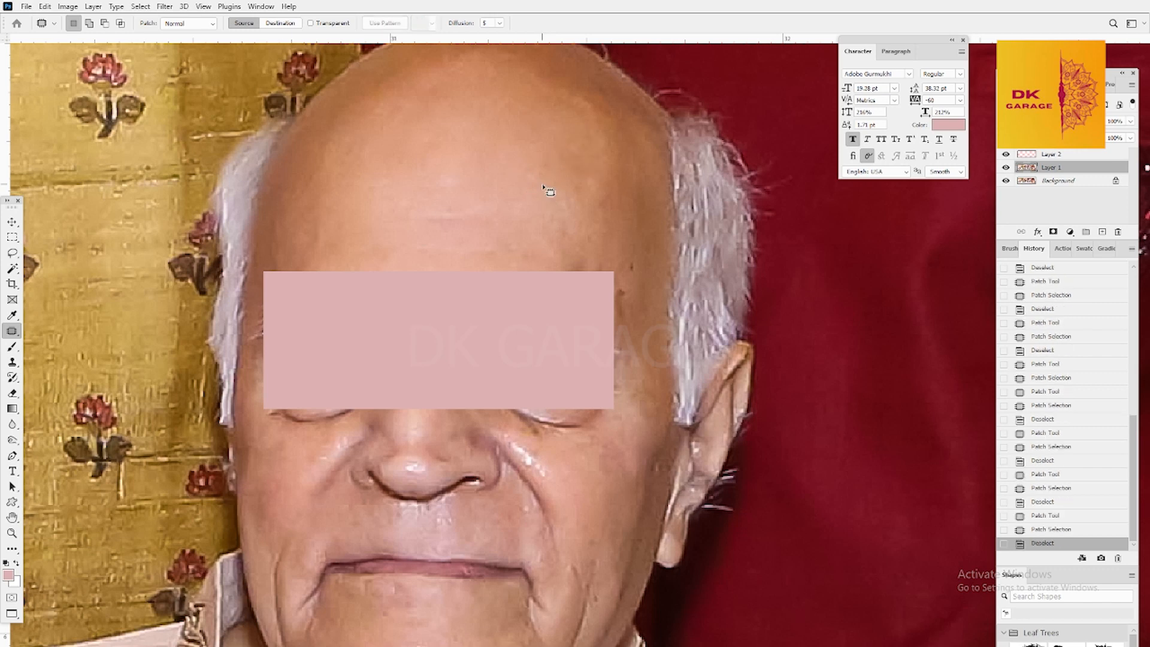
Step: Toggle the visibility of Layer 1 repeatedly to compare the man's face before and after the retouching
click(1006, 168)
click(1006, 167)
click(1006, 167)
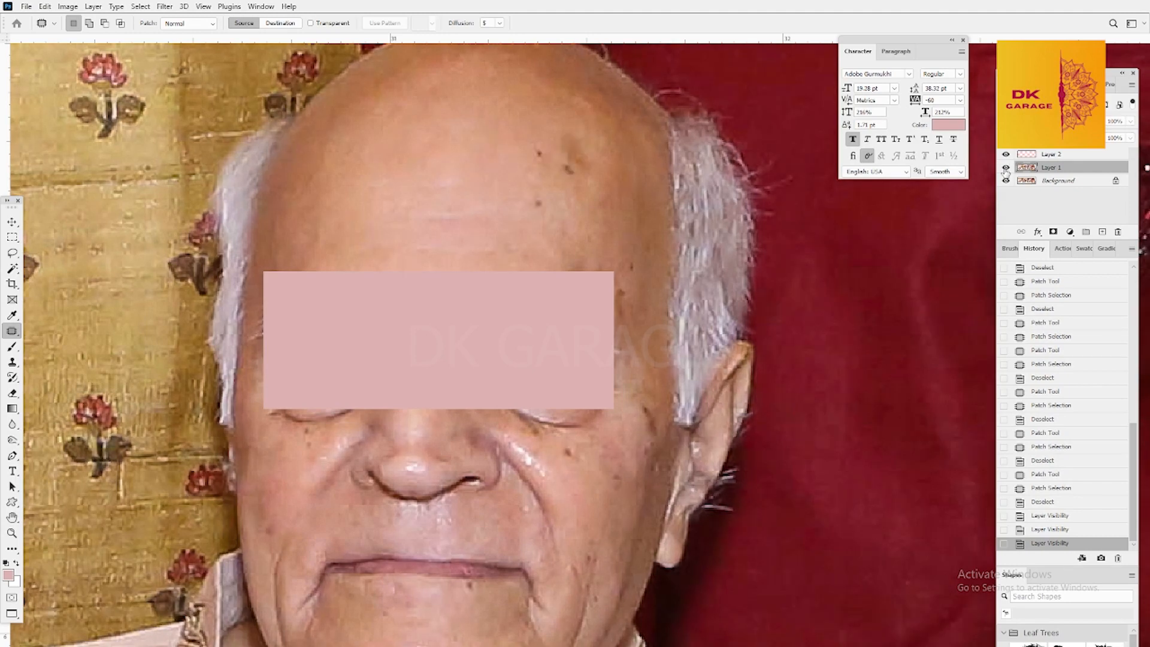
click(1006, 168)
click(1006, 168)
click(1006, 168)
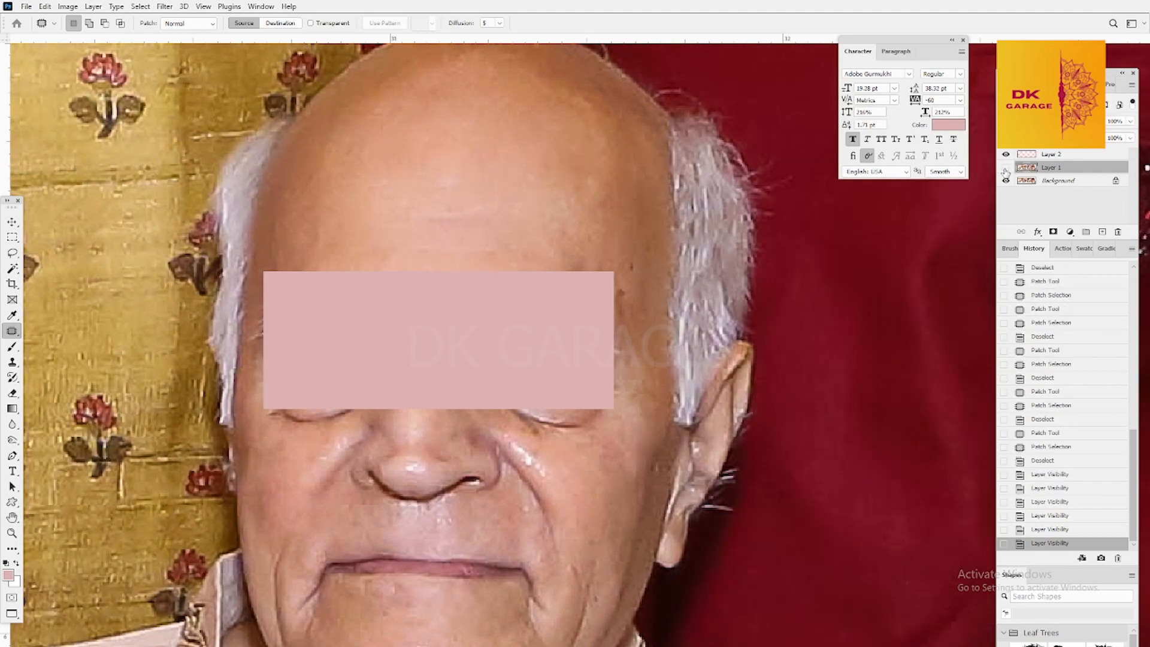
click(1006, 168)
click(1006, 168)
click(1006, 168)
click(1006, 168)
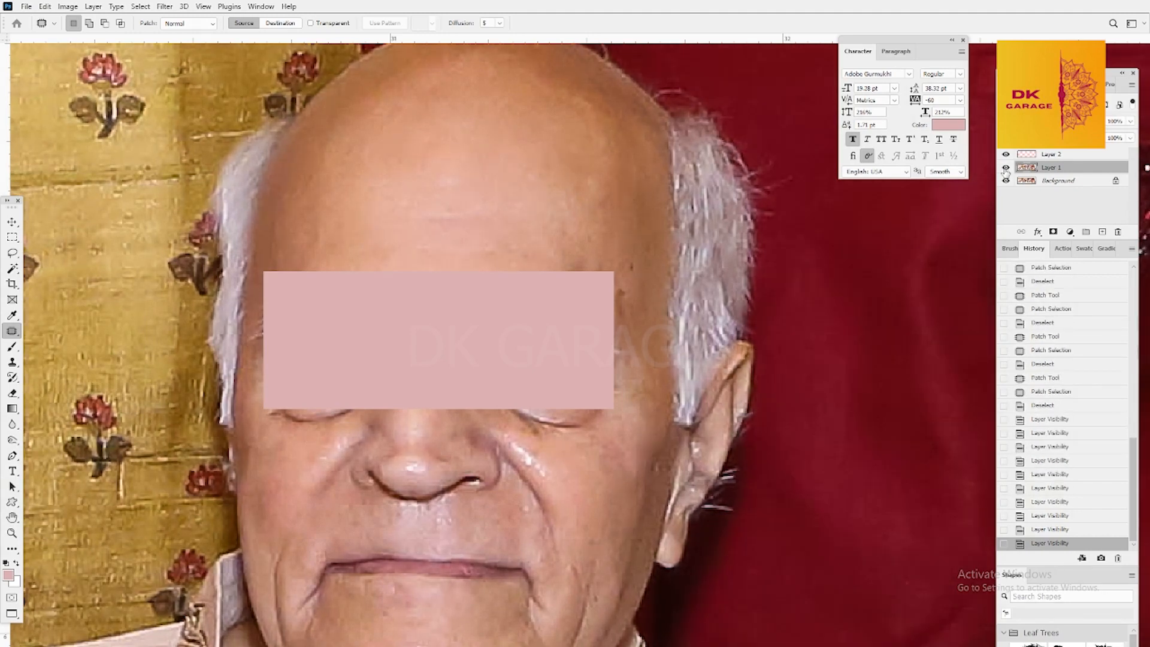
click(1006, 168)
click(1006, 167)
click(1006, 167)
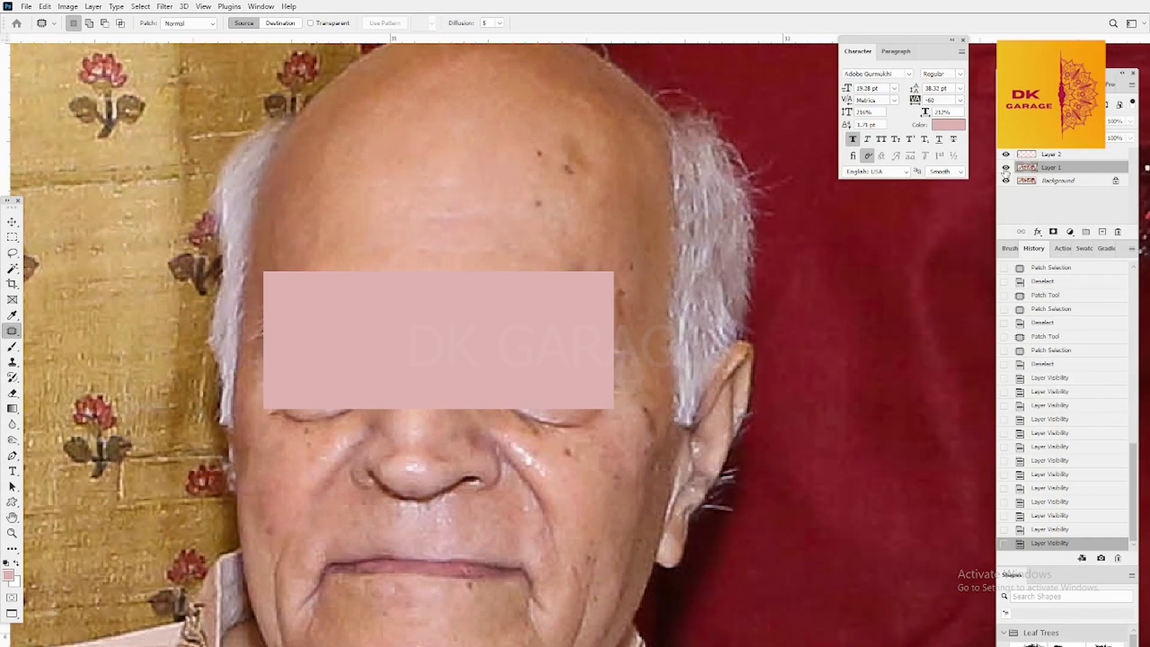
click(1006, 167)
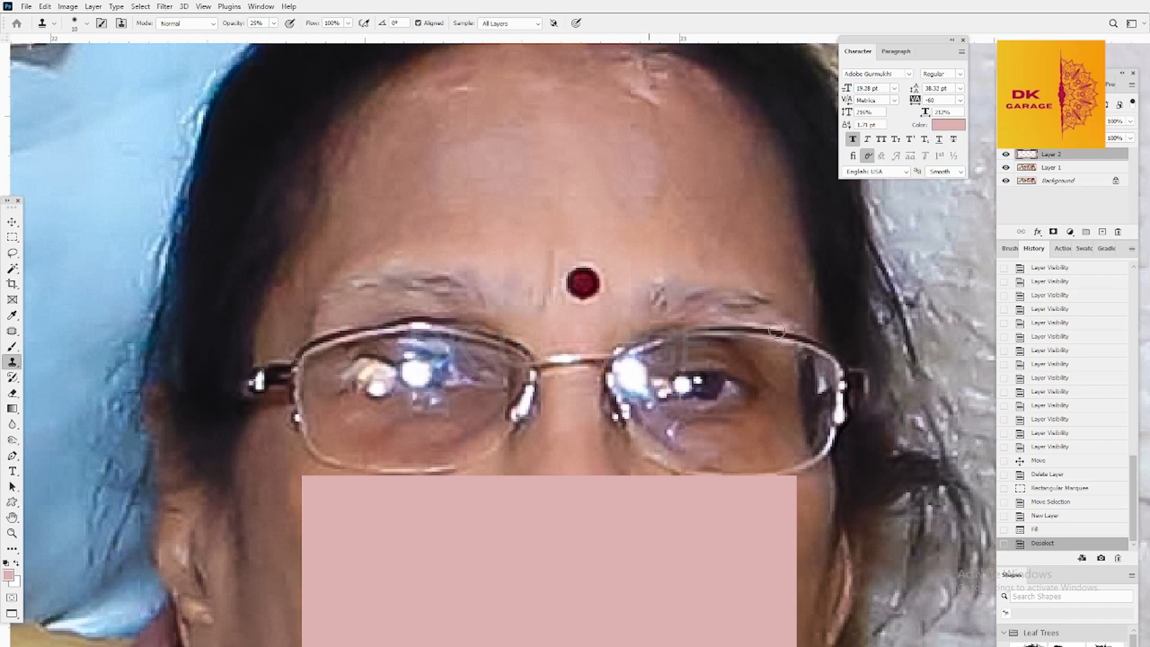
Step: Make Layer 1 active and, with an enlarged Clone Stamp brush, clone clean skin over the area below the glare in the woman's first glasses lens
click(1048, 168)
key(bracketright)
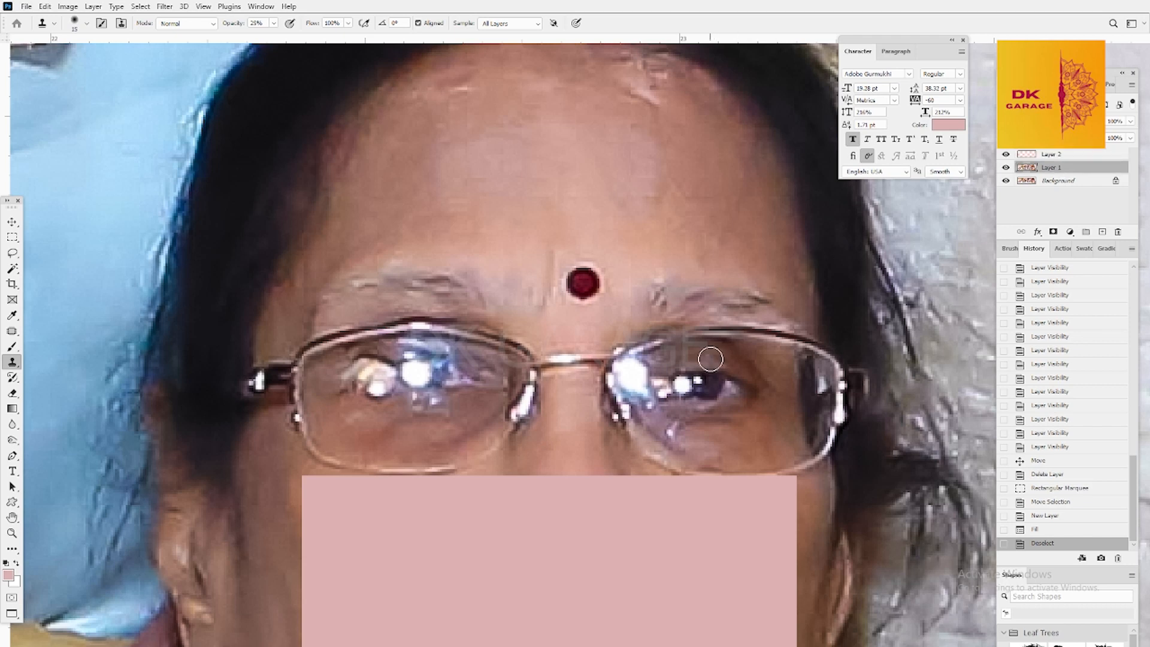
alt+click(458, 398)
click(435, 400)
click(435, 400)
click(433, 400)
click(398, 409)
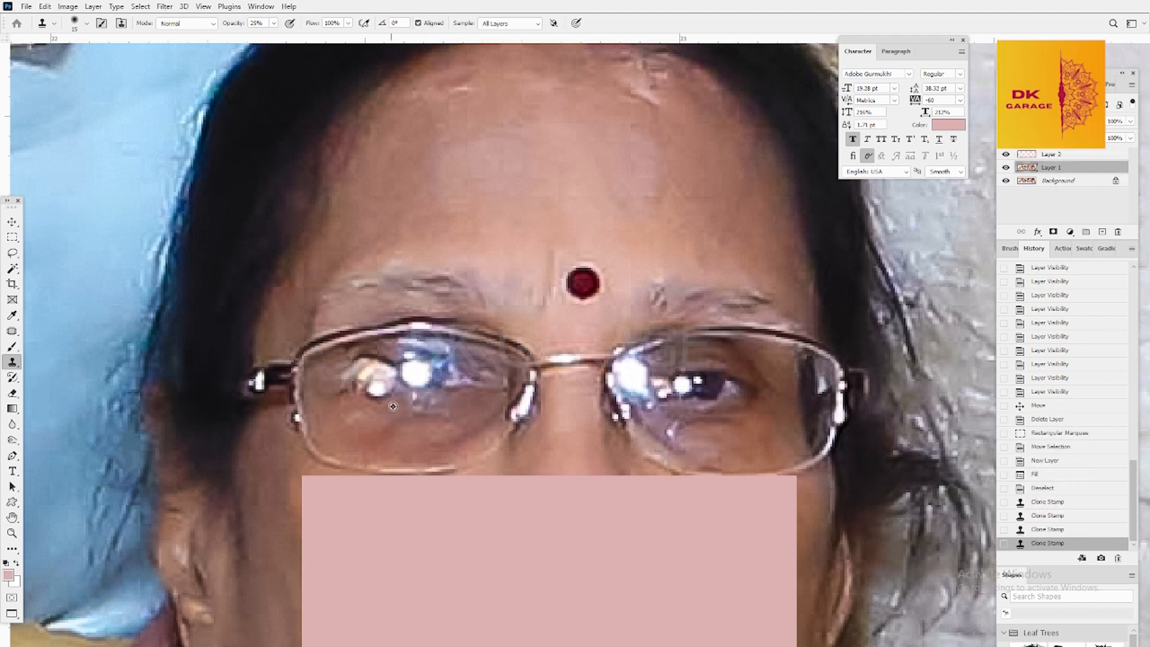
click(414, 401)
click(417, 401)
click(419, 400)
click(422, 399)
click(425, 398)
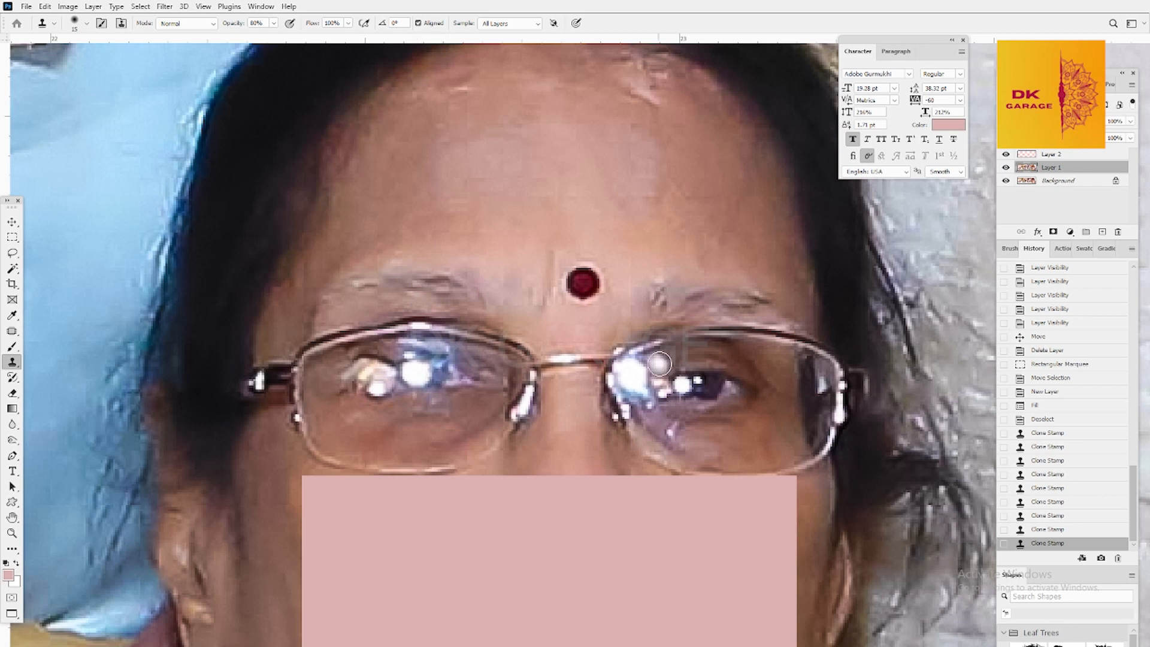
Step: Clone clean skin over the upper part of the bluish glare beside the nose pad in the right-hand lens
alt+click(667, 359)
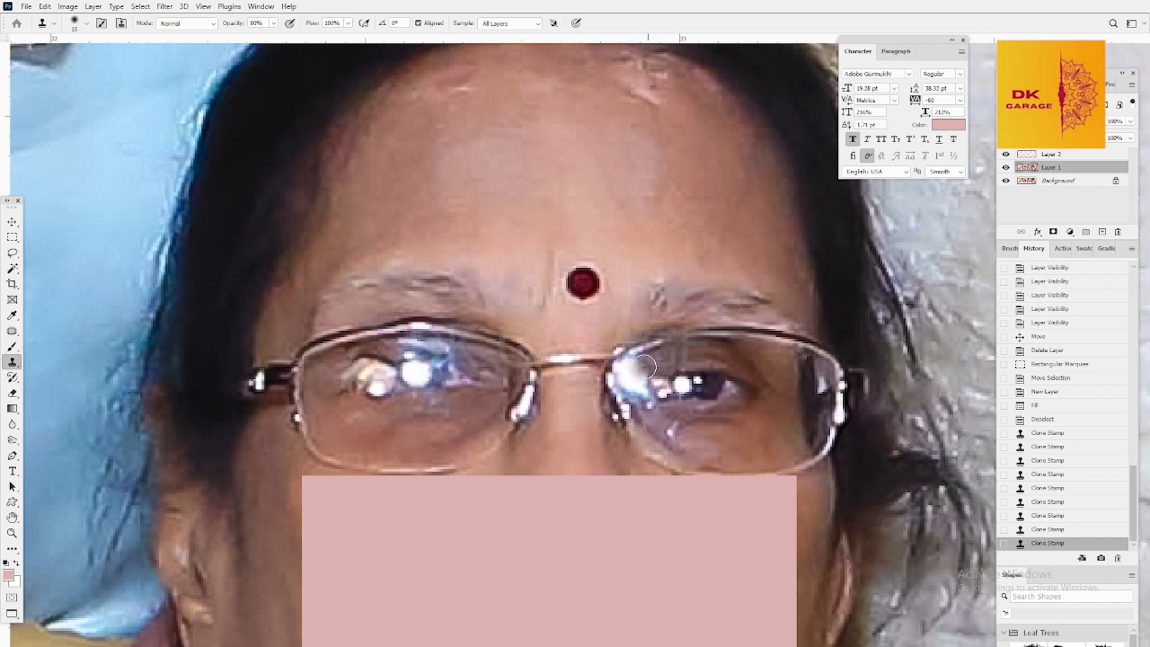
click(640, 366)
click(638, 367)
click(636, 368)
click(634, 369)
click(632, 370)
click(629, 372)
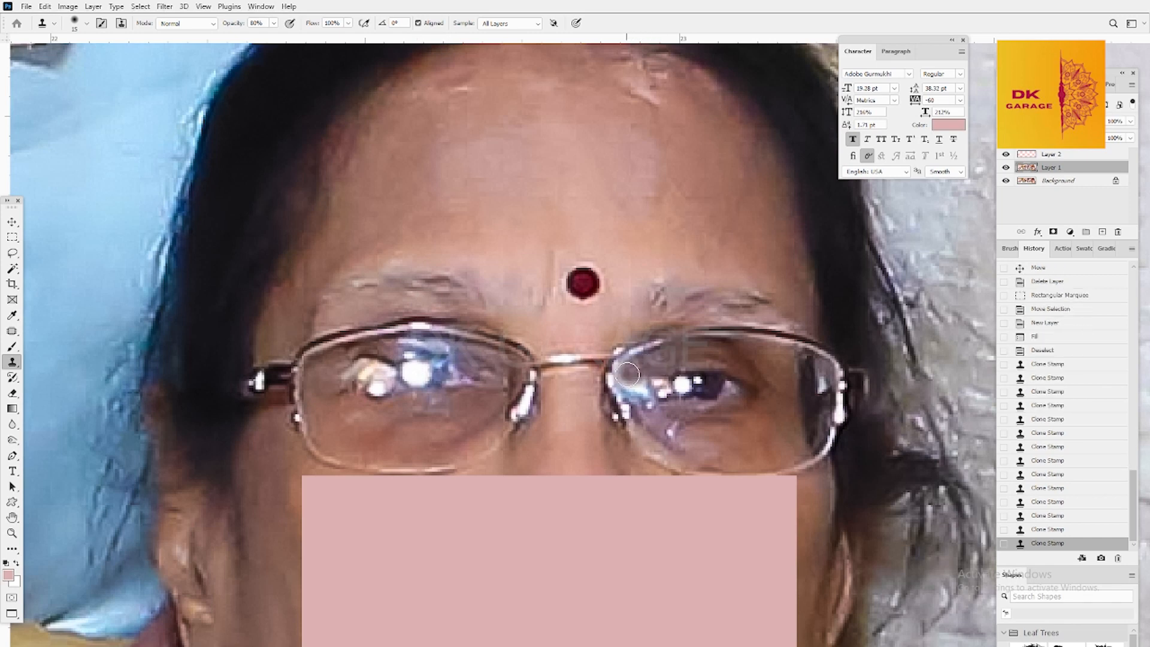
click(625, 376)
click(624, 377)
click(623, 378)
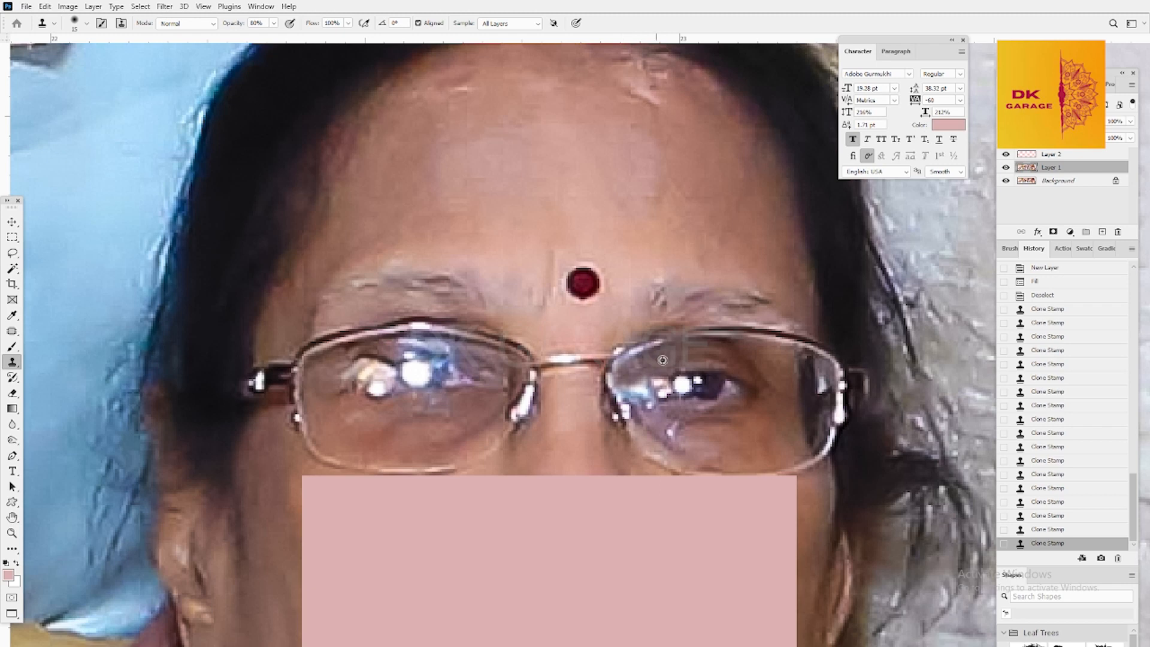
Step: Clone neighbouring skin over the remaining glare between the nose pad and the eye in the right-hand lens
alt+click(659, 414)
click(651, 407)
click(651, 406)
click(653, 406)
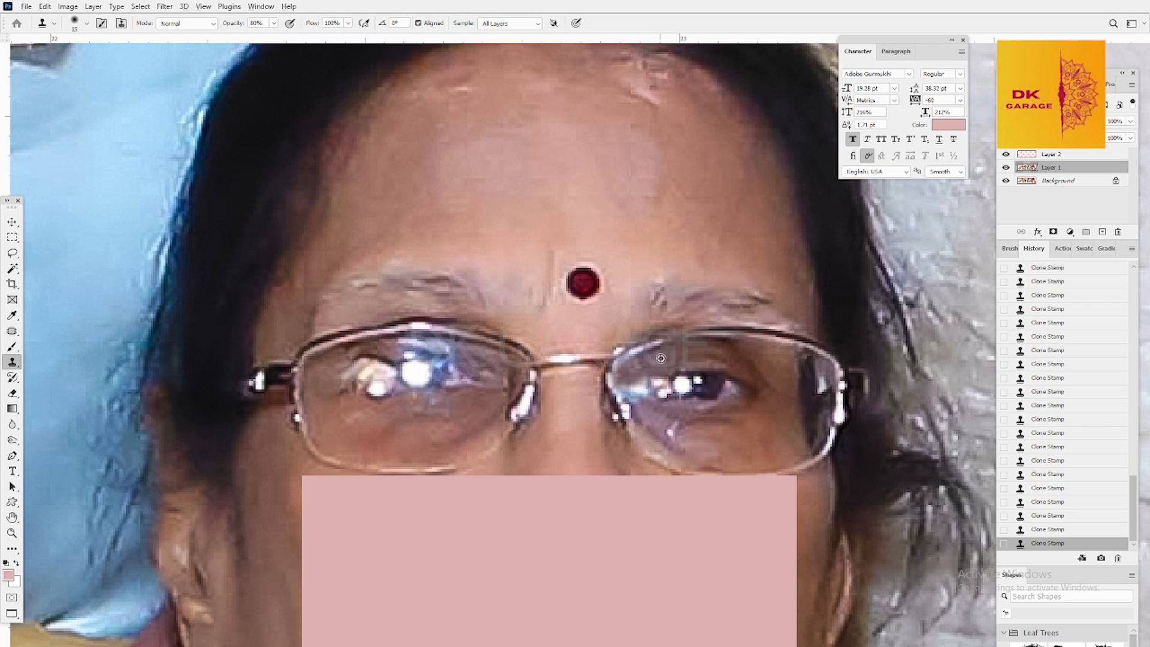
click(640, 378)
click(637, 380)
click(635, 382)
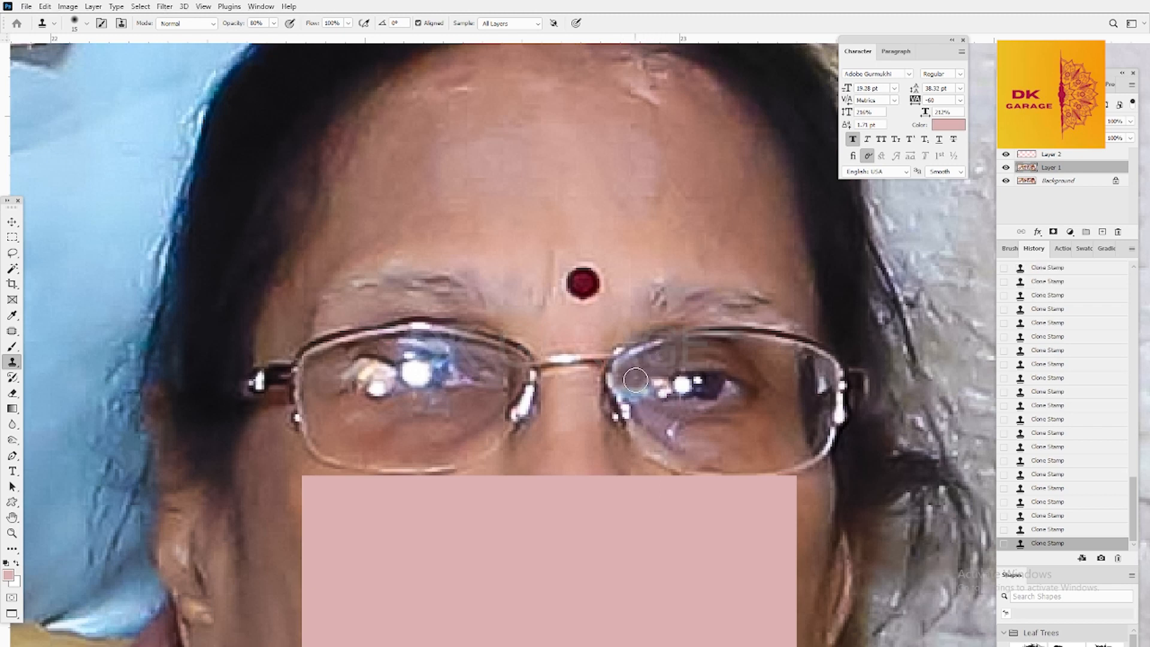
alt+click(648, 406)
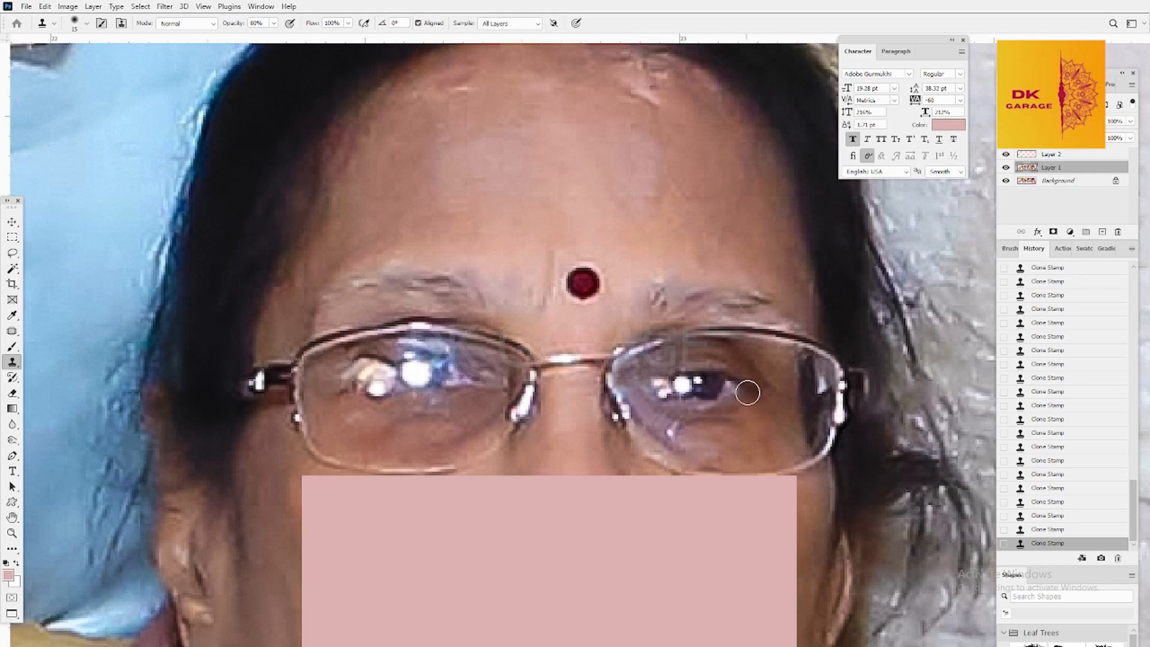
scroll(747, 390, down, 2)
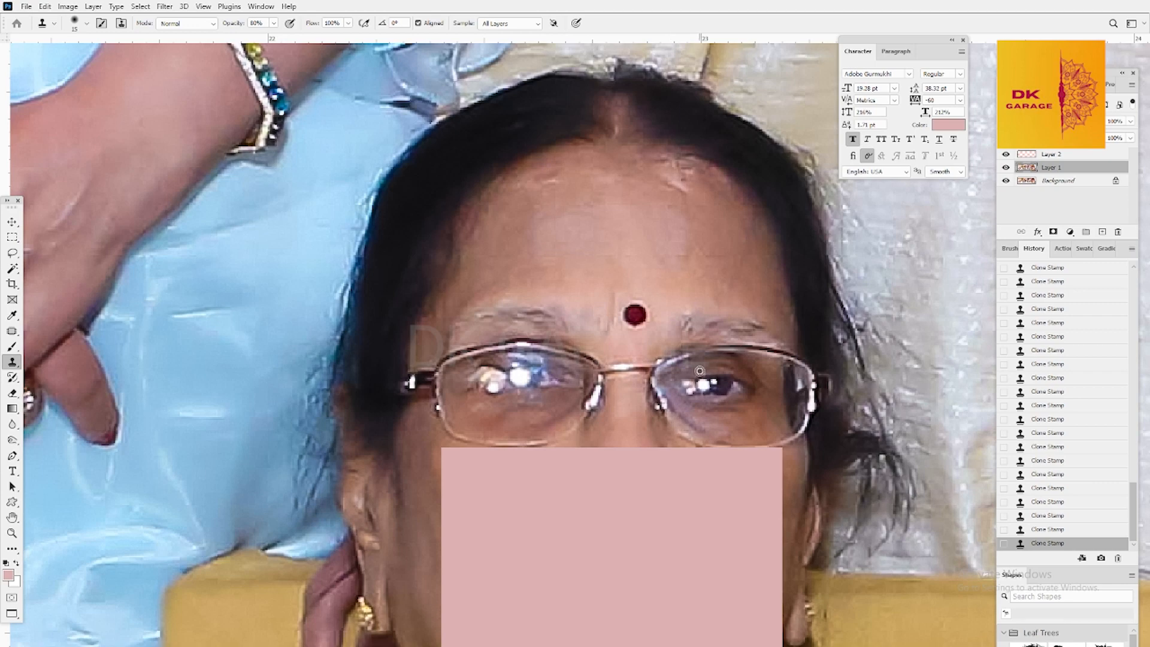
drag(685, 380, 694, 396)
alt+click(697, 399)
Step: Lasso the glare-free outer corner of the eye in the right-hand lens
scroll(751, 352, down, 1)
drag(818, 432, 866, 452)
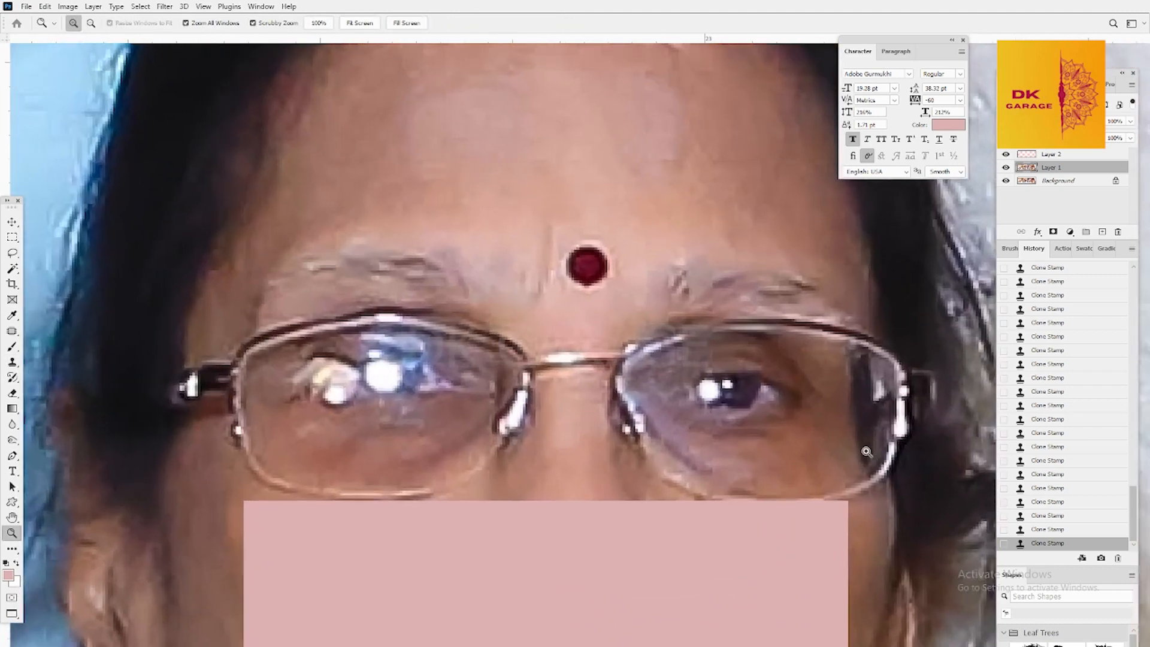
key(l)
mouse_move(764, 408)
mouse_down()
mouse_move(755, 417)
mouse_move(797, 398)
mouse_move(779, 377)
mouse_up()
right_click(779, 394)
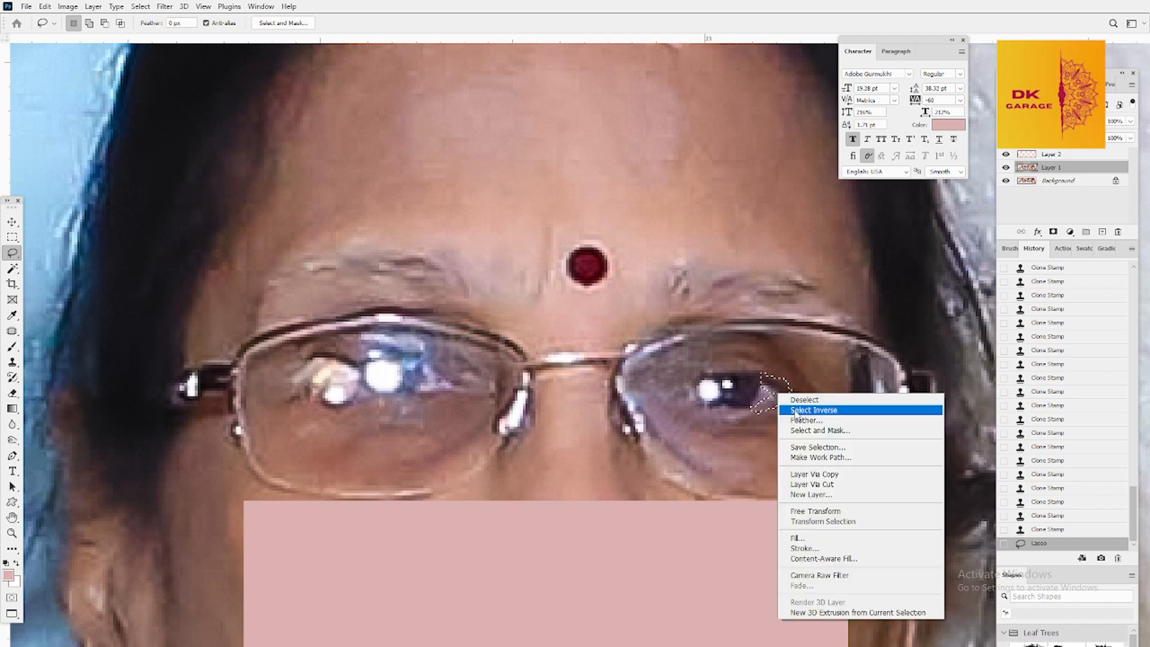
click(799, 420)
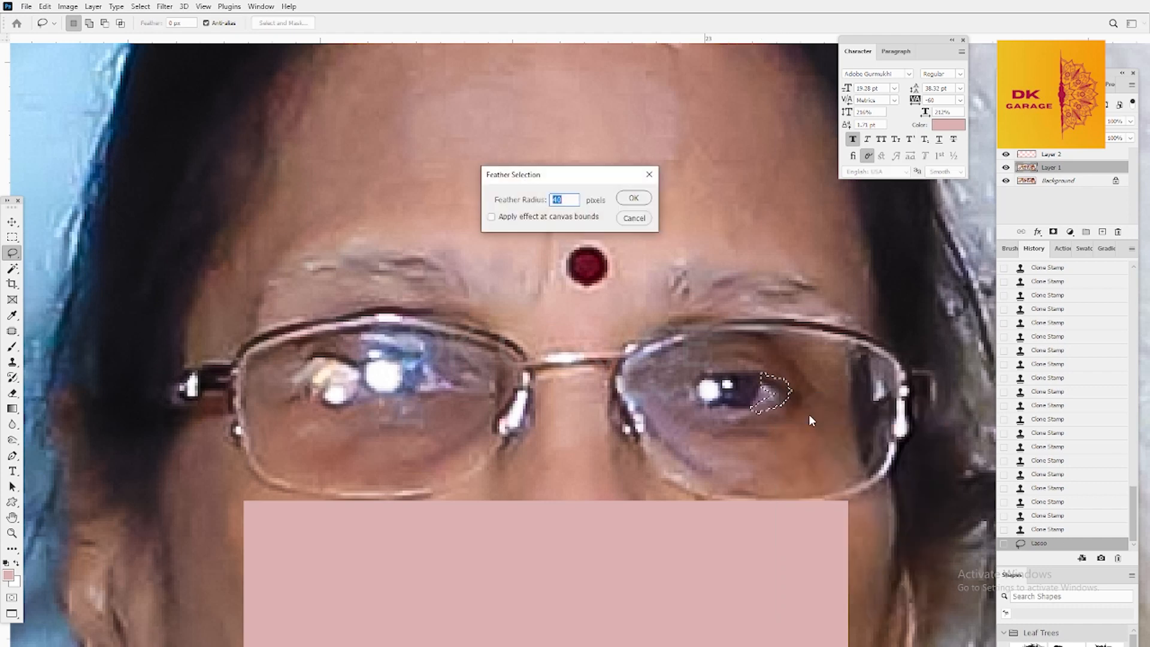
text(5)
key(Return)
key(Return)
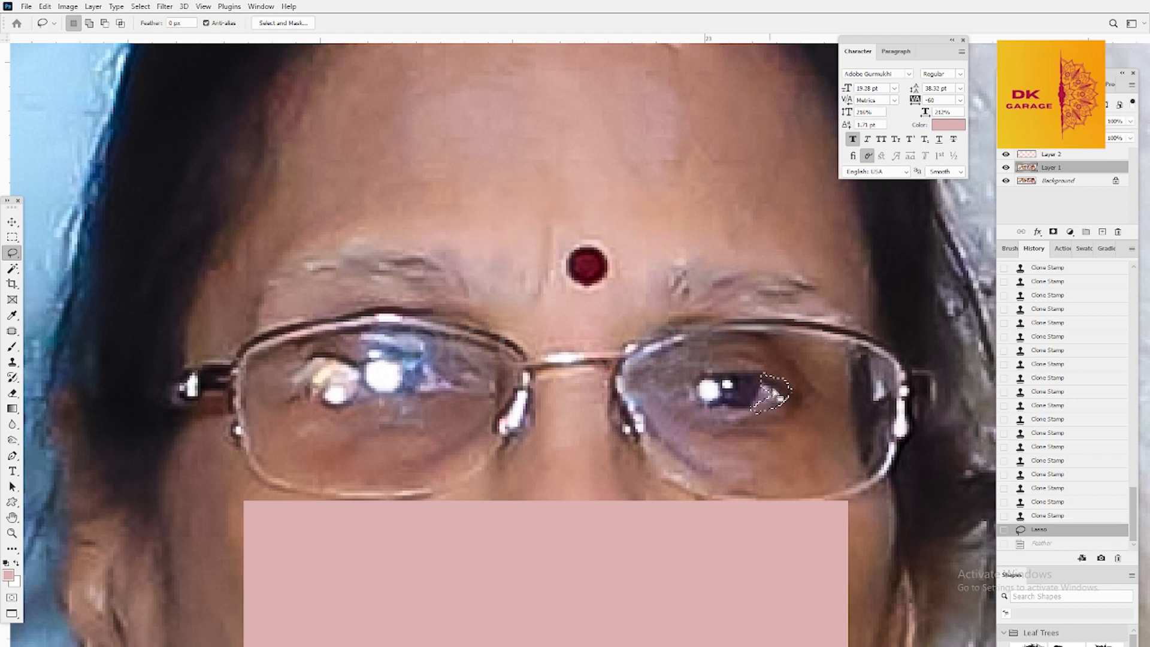
Step: Feather the eye-corner selection by 1 pixel
right_click(777, 390)
click(799, 417)
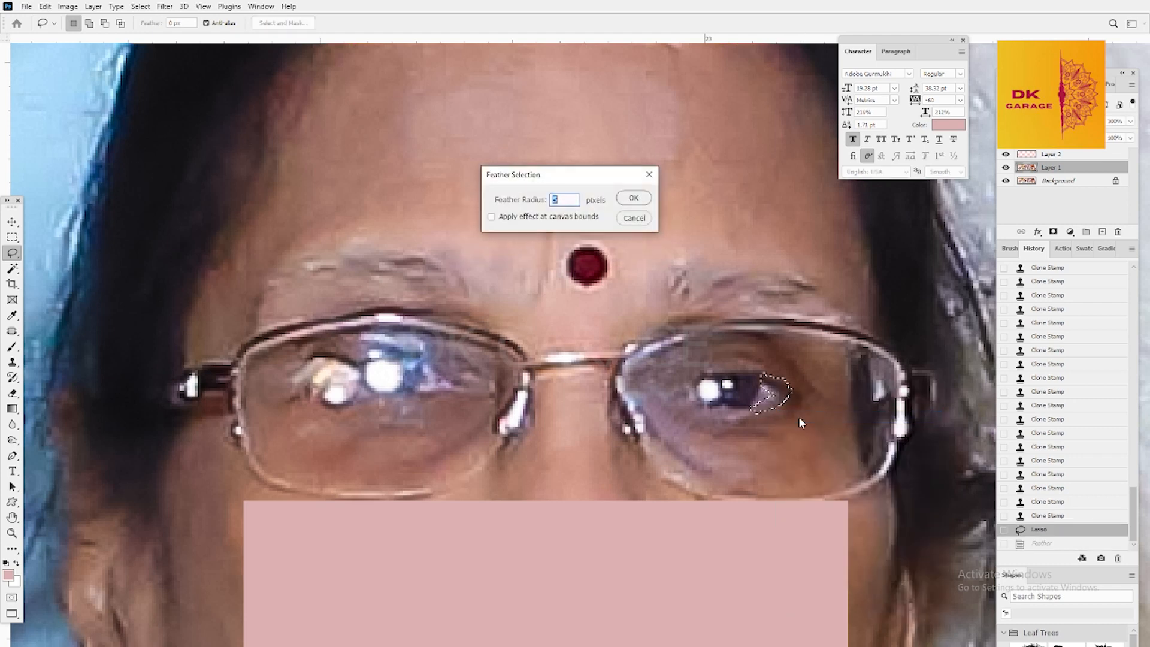
text(1)
key(Return)
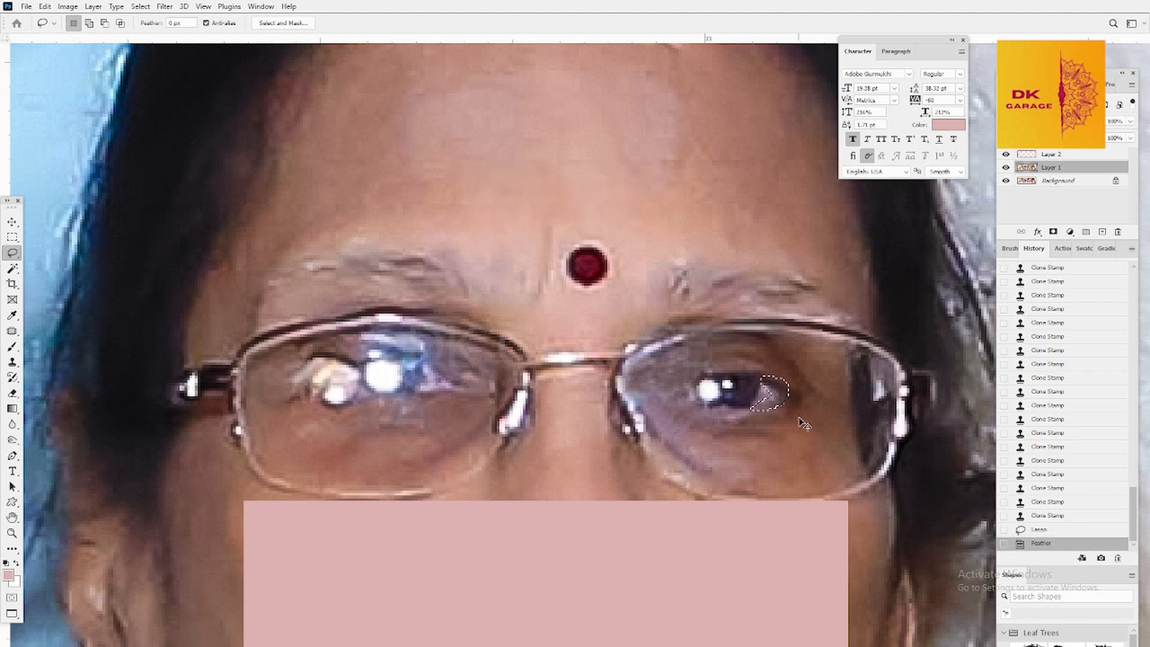
Step: Copy the selected eye corner to a new layer, flip it horizontally and place it over the glare at the eye's inner corner
key(ctrl+c)
key(ctrl+v)
key(ctrl+t)
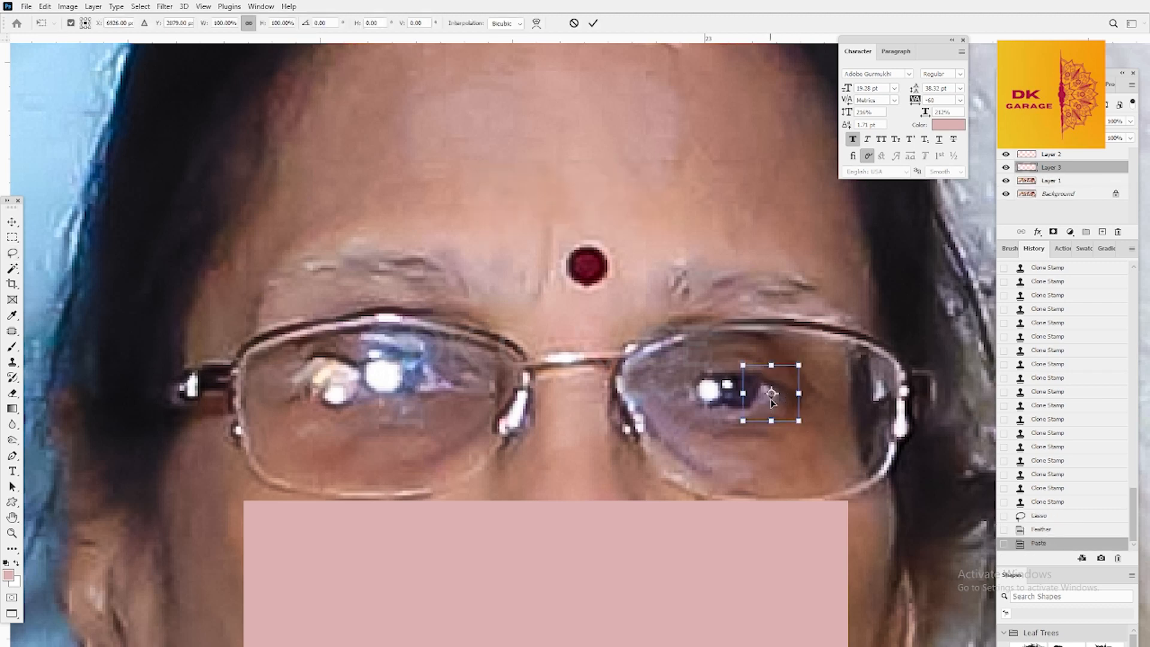
right_click(801, 412)
click(806, 382)
drag(784, 406, 722, 403)
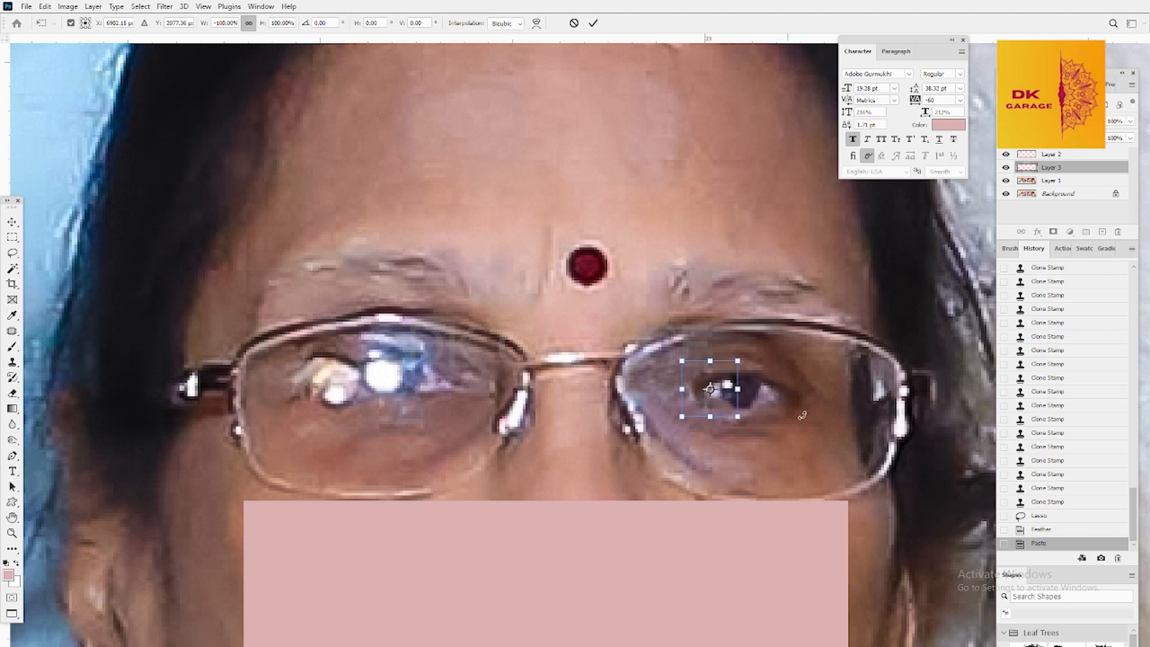
key(Return)
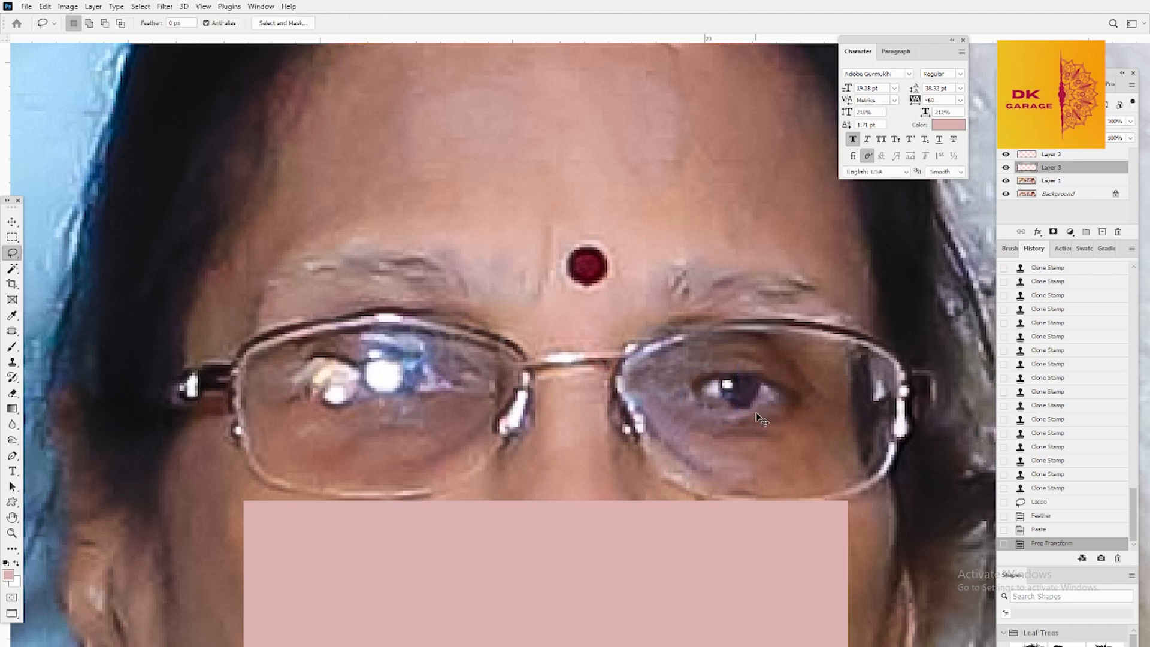
Step: Rotate the pasted eye corner about 6°, lower its layer opacity to 55% and merge it down into Layer 1
key(ctrl+t)
drag(753, 396, 760, 403)
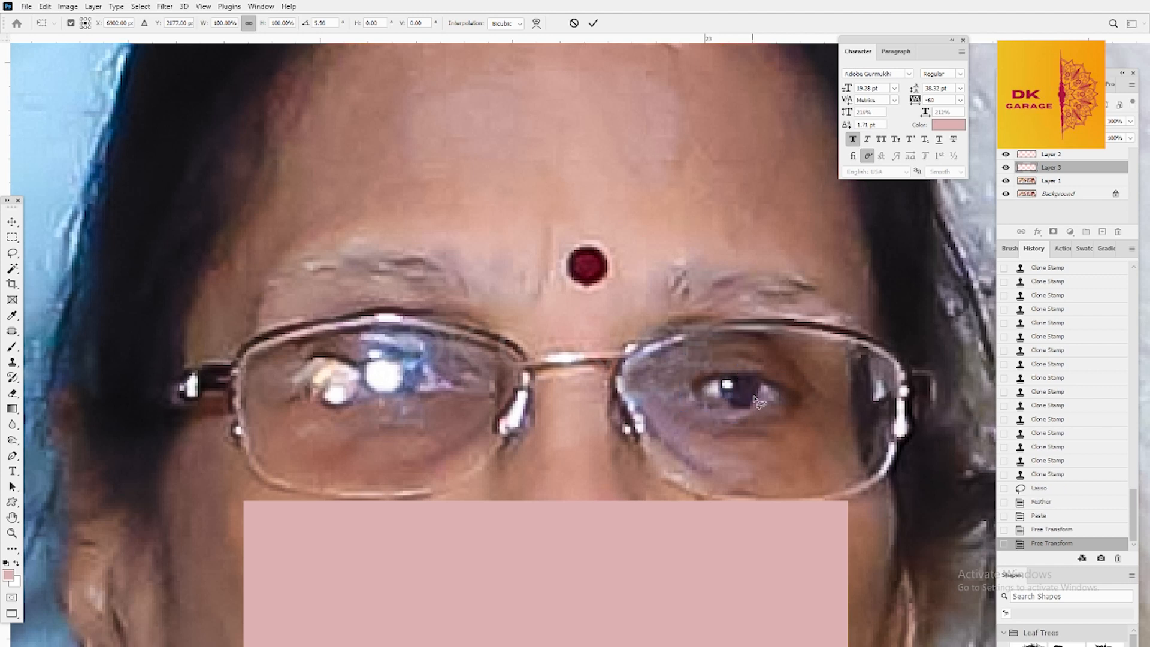
key(Return)
key(4)
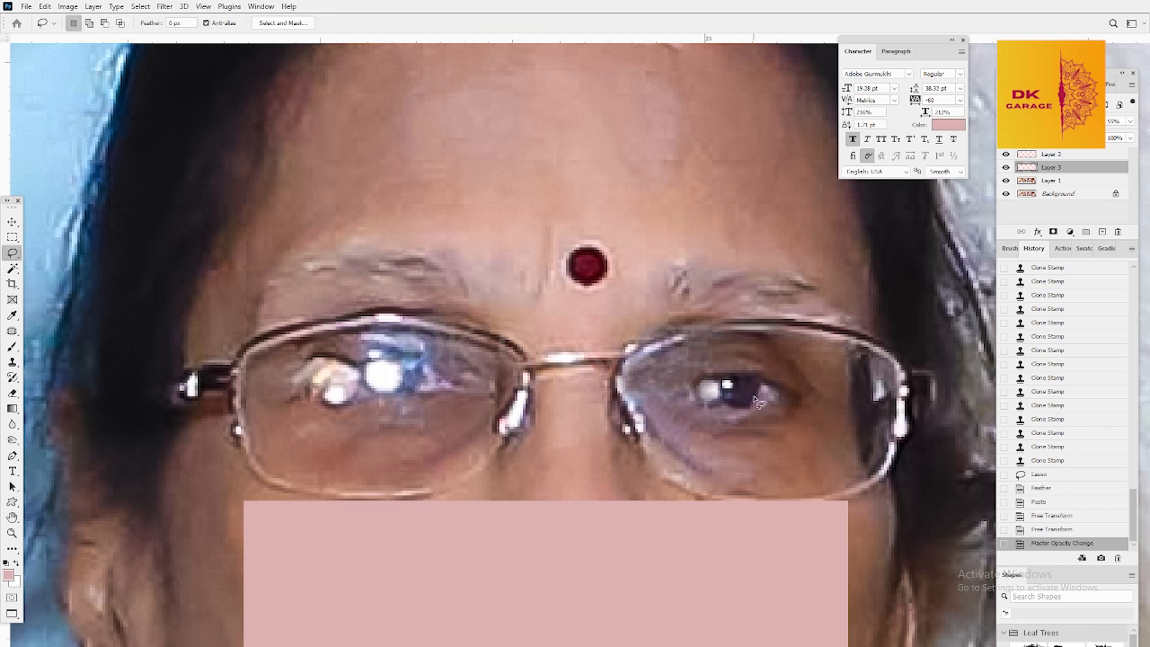
key(ctrl+e)
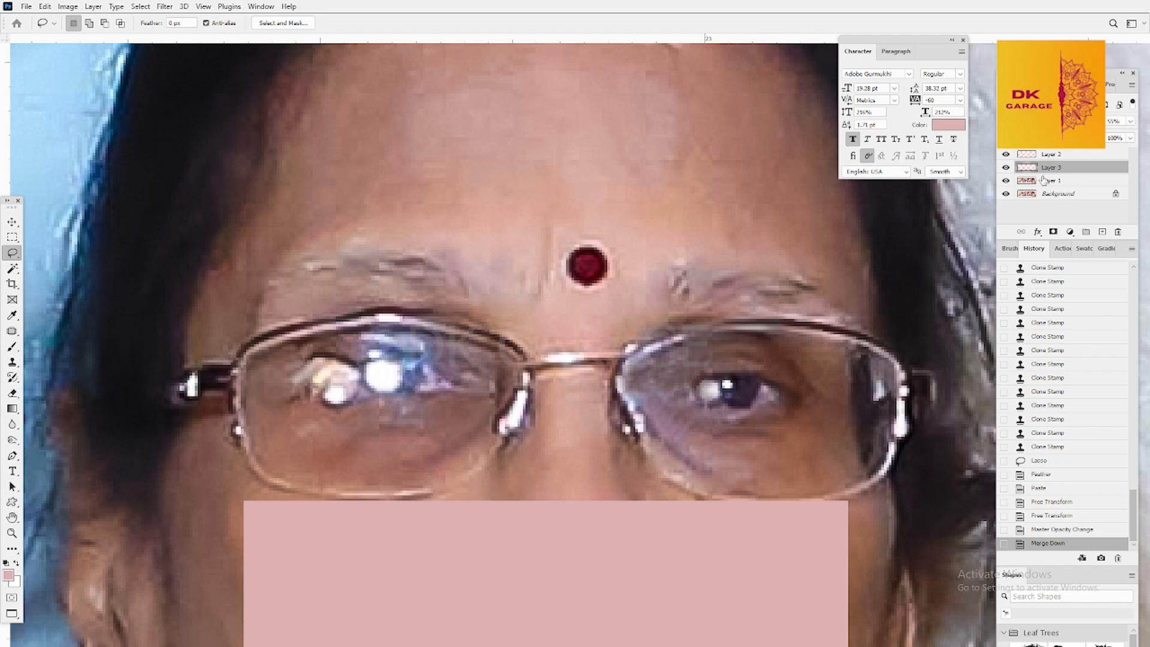
Step: Clone clean skin with the Clone Stamp over the outer edge of the glare in the left-hand lens
scroll(805, 374, down, 1)
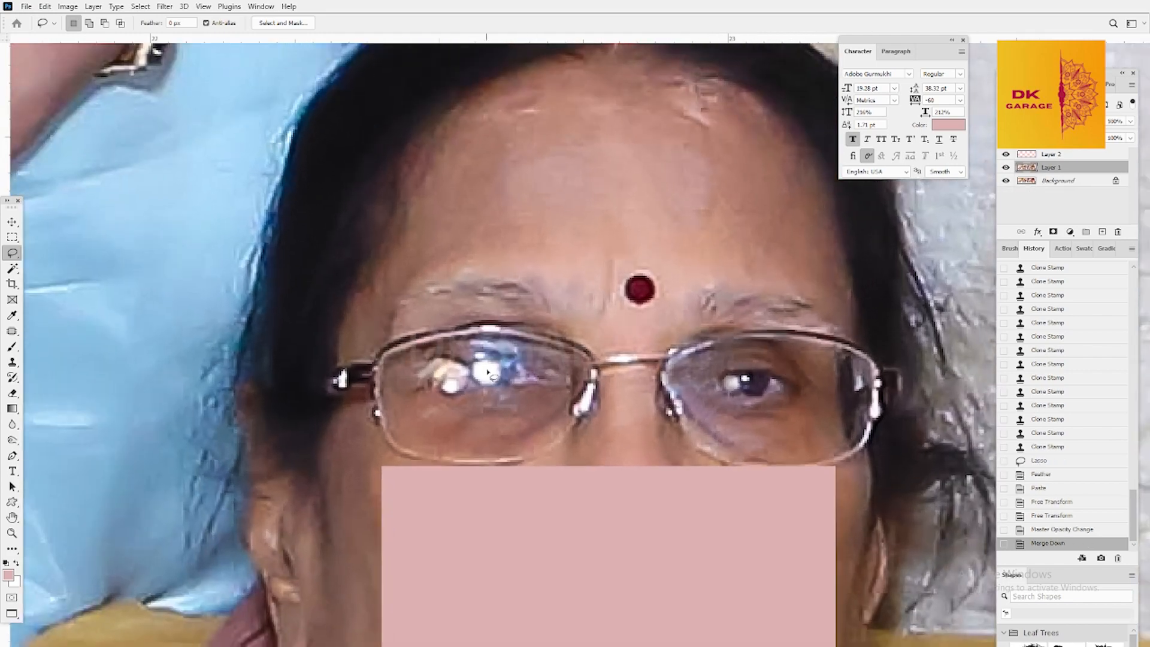
key(s)
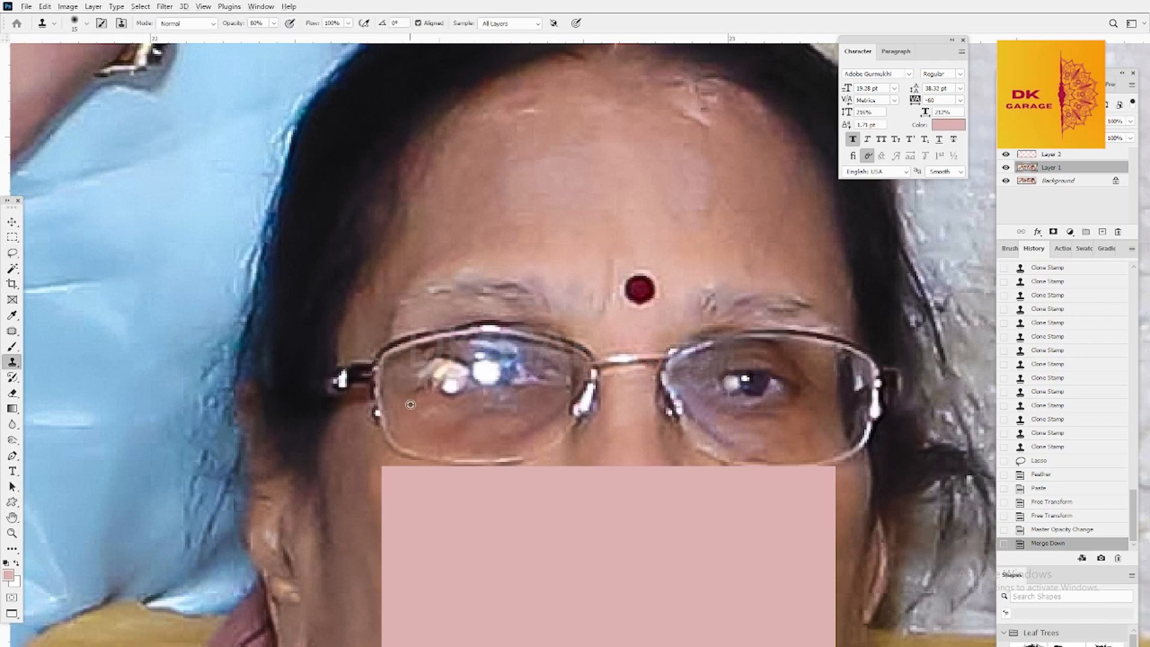
click(416, 378)
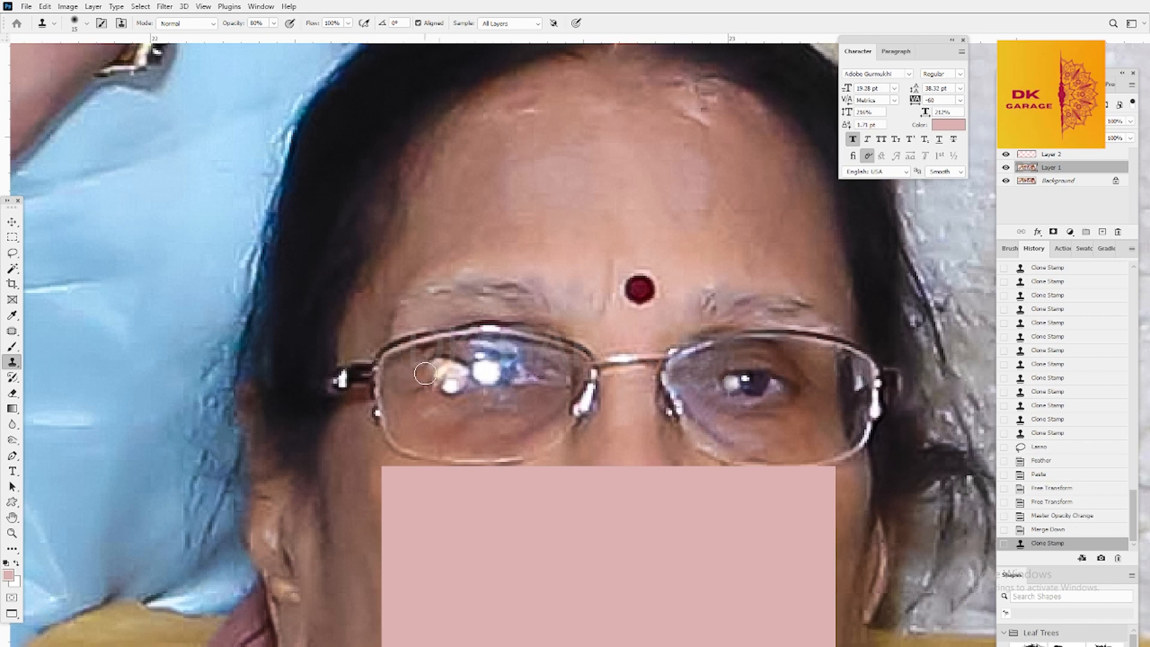
click(413, 374)
click(410, 371)
click(426, 366)
click(429, 364)
click(433, 364)
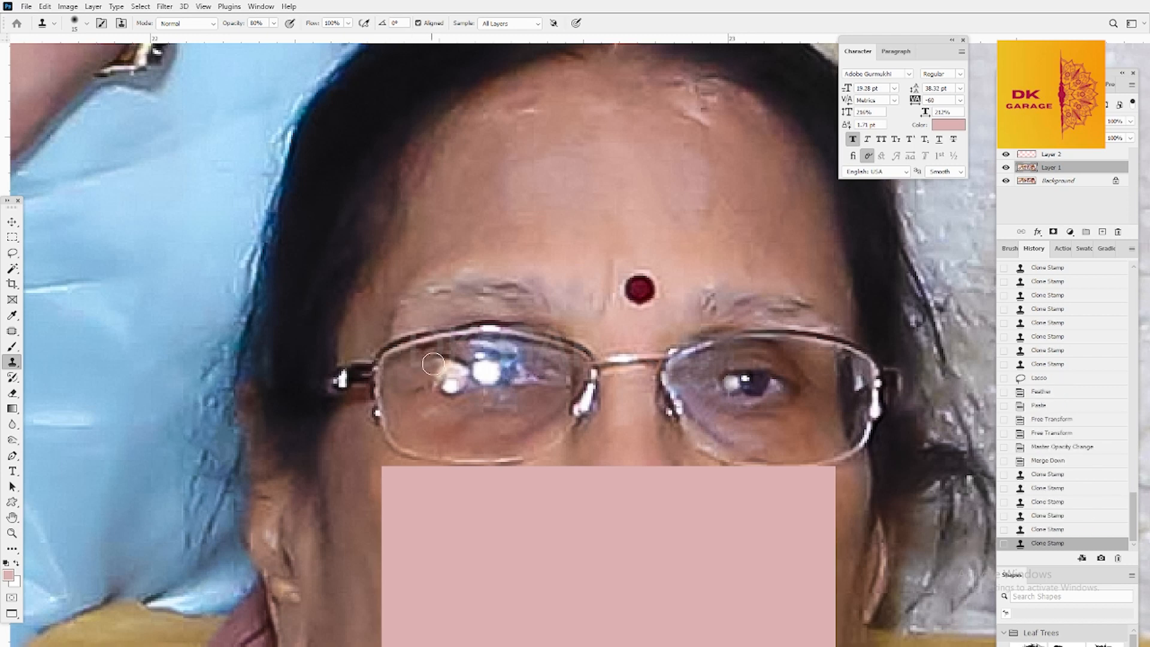
Step: Clone skin over the upper edge of the orange glare spot in the left-hand lens, resampling nearby skin
click(447, 362)
click(447, 363)
click(446, 363)
click(445, 361)
alt+click(430, 361)
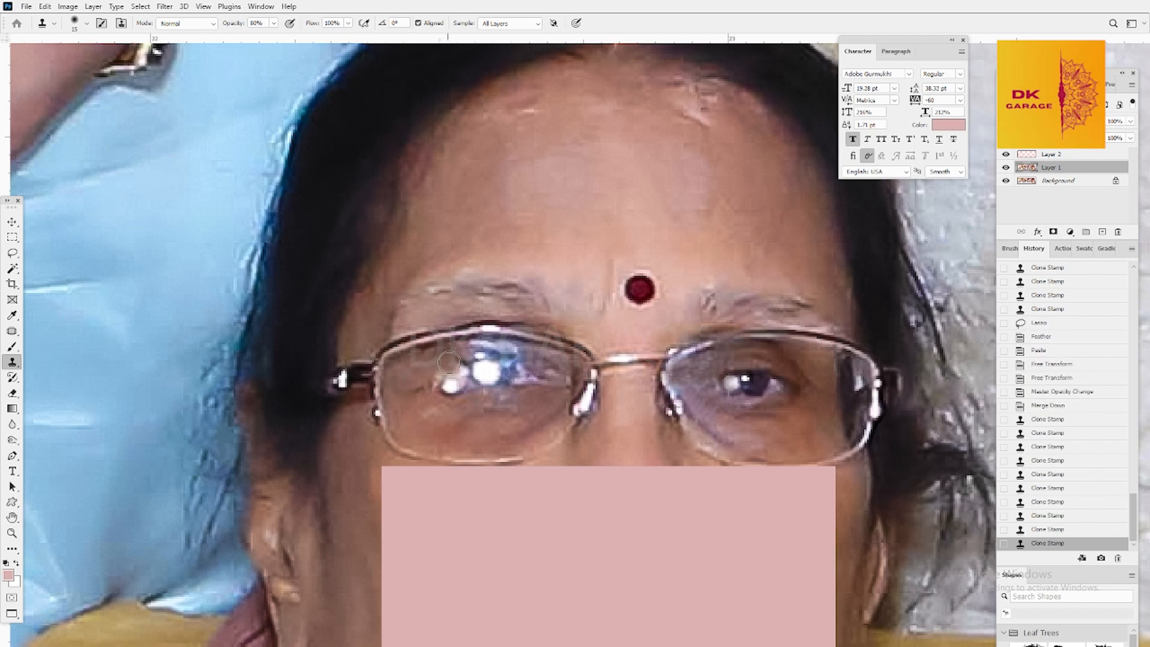
click(451, 363)
click(456, 367)
click(456, 369)
Step: Clone skin along the outer and lower side of the small glare spot in the left-hand lens
click(425, 375)
click(429, 377)
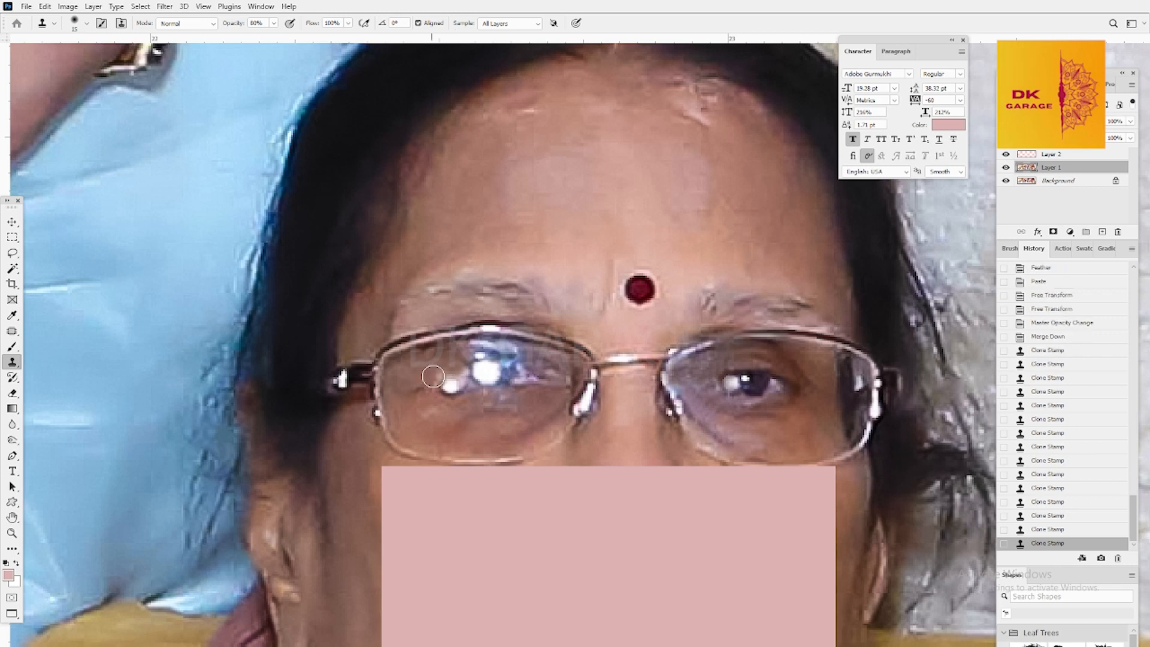
click(430, 380)
click(432, 383)
alt+click(428, 410)
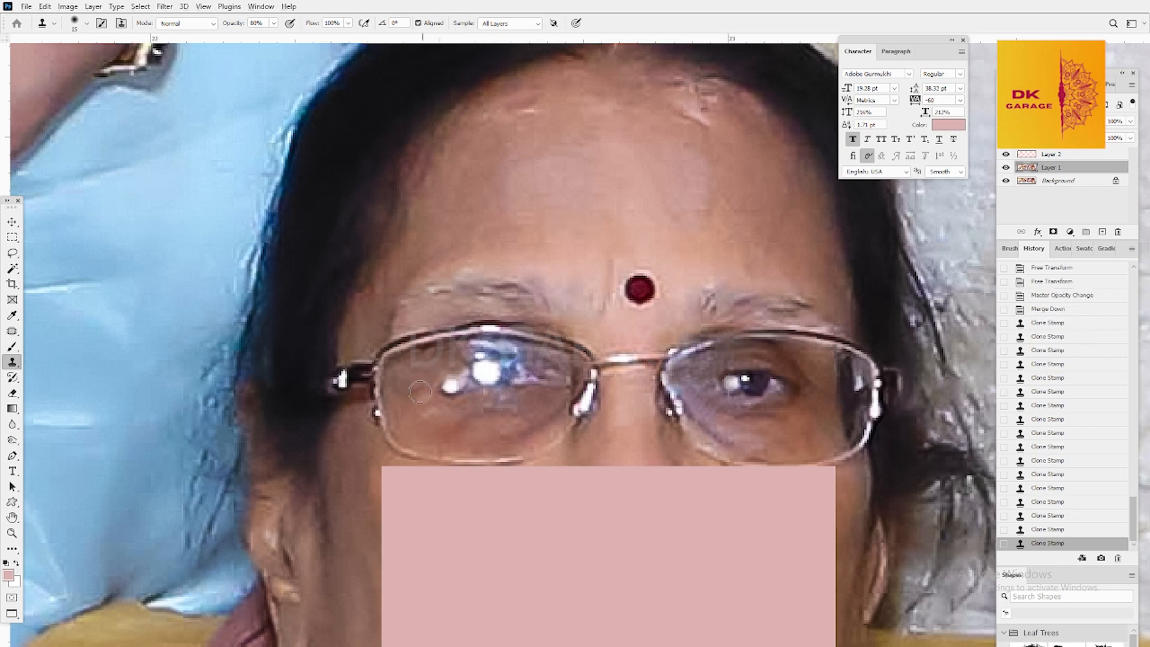
click(419, 391)
click(419, 390)
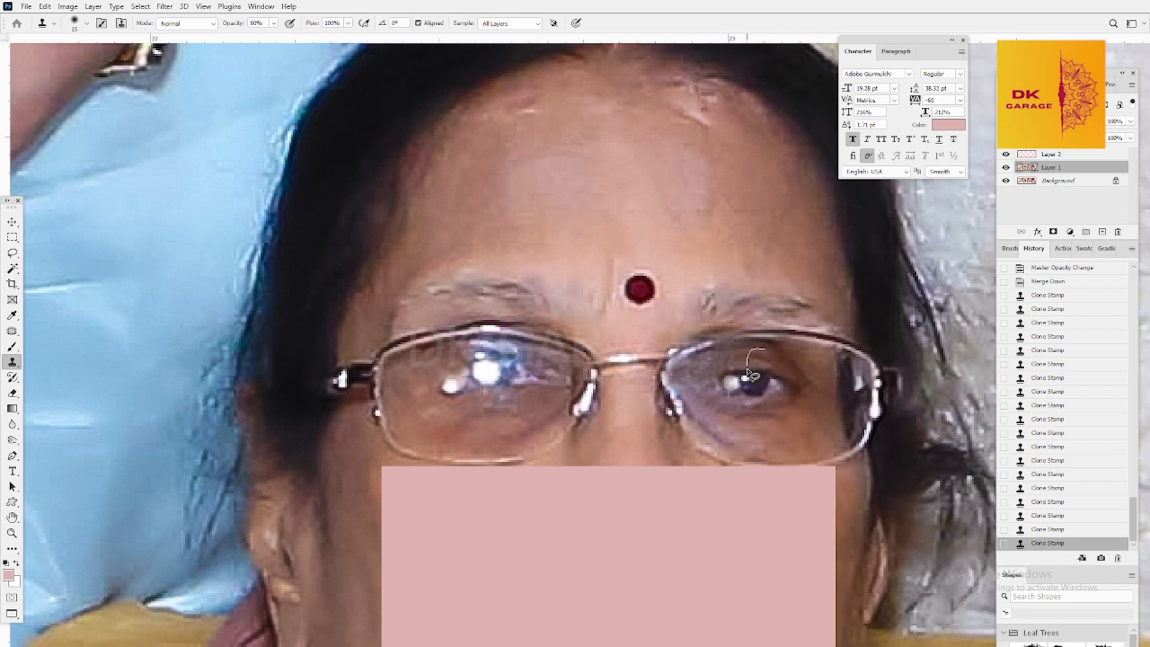
Step: Lasso the outer half of the clear eye with its surrounding skin and copy it to a new layer
key(l)
drag(750, 374, 756, 402)
drag(831, 378, 758, 350)
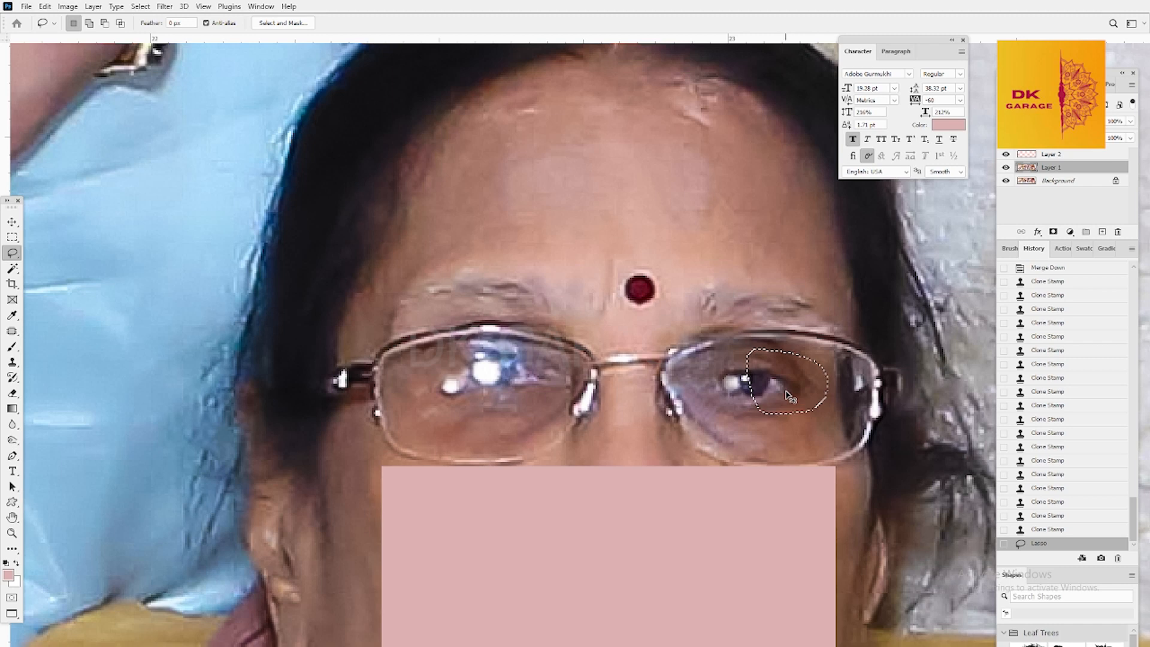
key(ctrl+c)
key(ctrl+v)
Step: Move the copied half eye over the glare in the left-hand lens, flip it horizontally and fine-tune its position
key(v)
drag(797, 403, 460, 368)
key(ctrl+t)
right_click(617, 389)
click(648, 373)
key(Return)
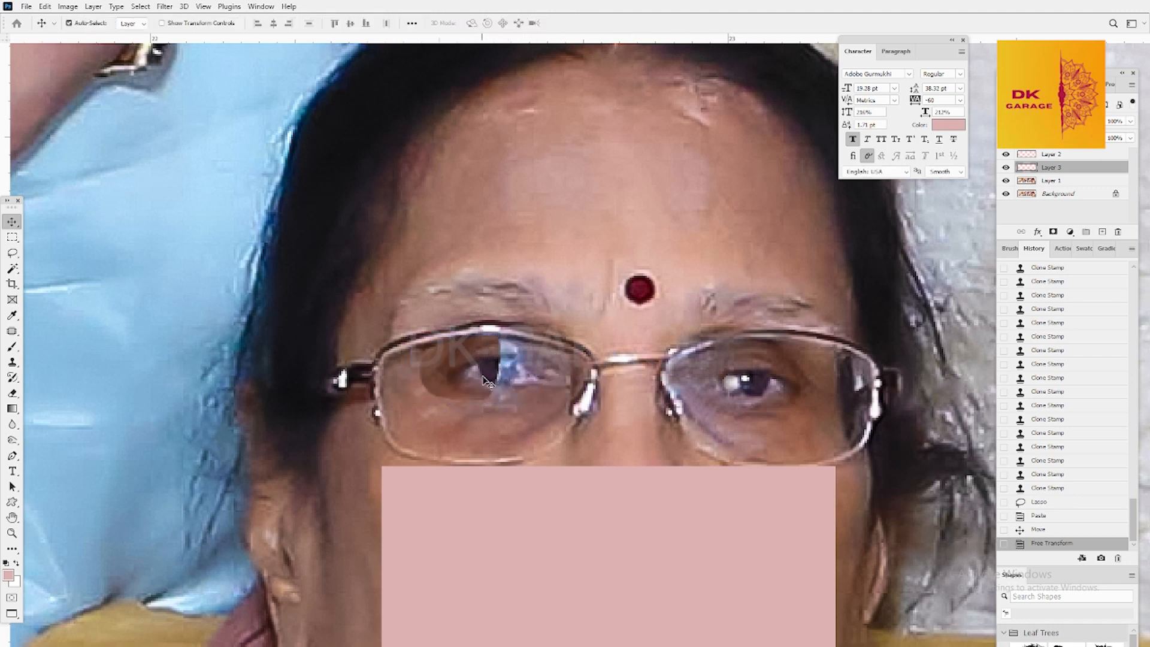
drag(486, 381, 487, 379)
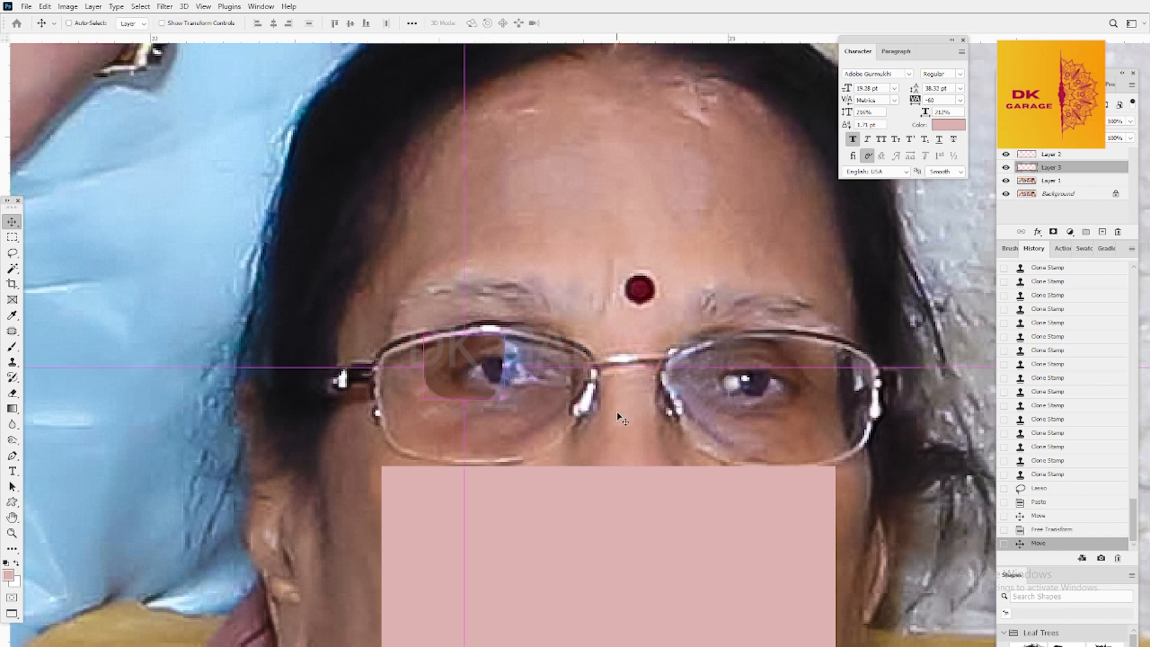
Step: Brighten the pasted eye layer with Curves, raising the midtones from input 95 to output 131
key(ctrl+m)
drag(596, 309, 783, 248)
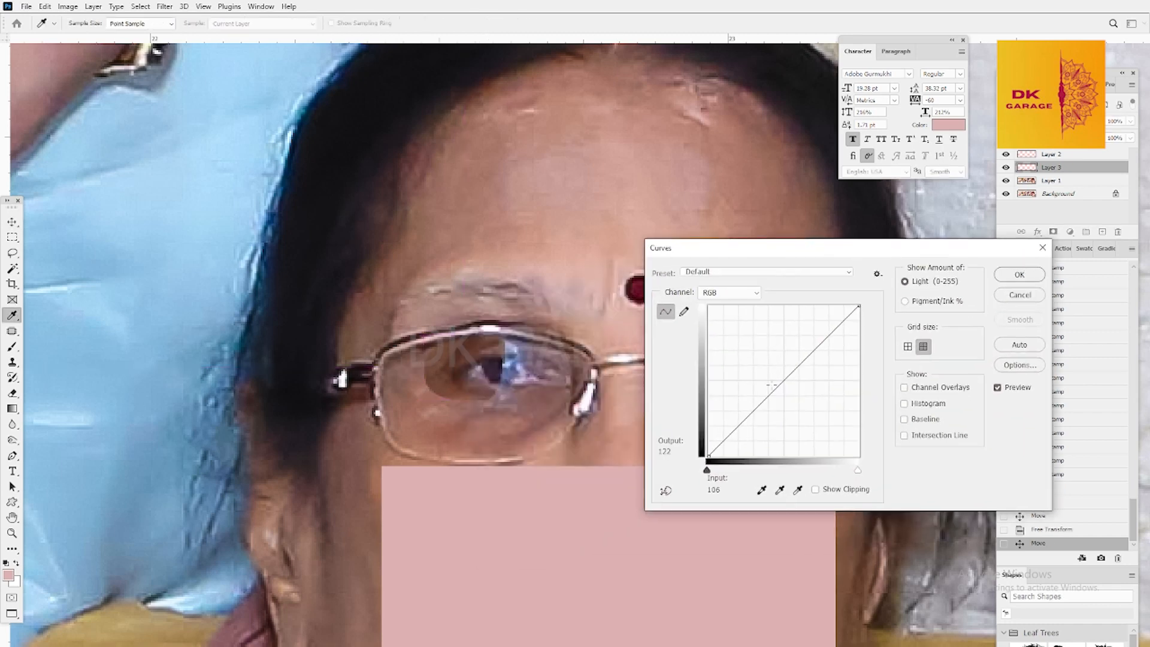
drag(771, 385, 766, 380)
key(Return)
key(v)
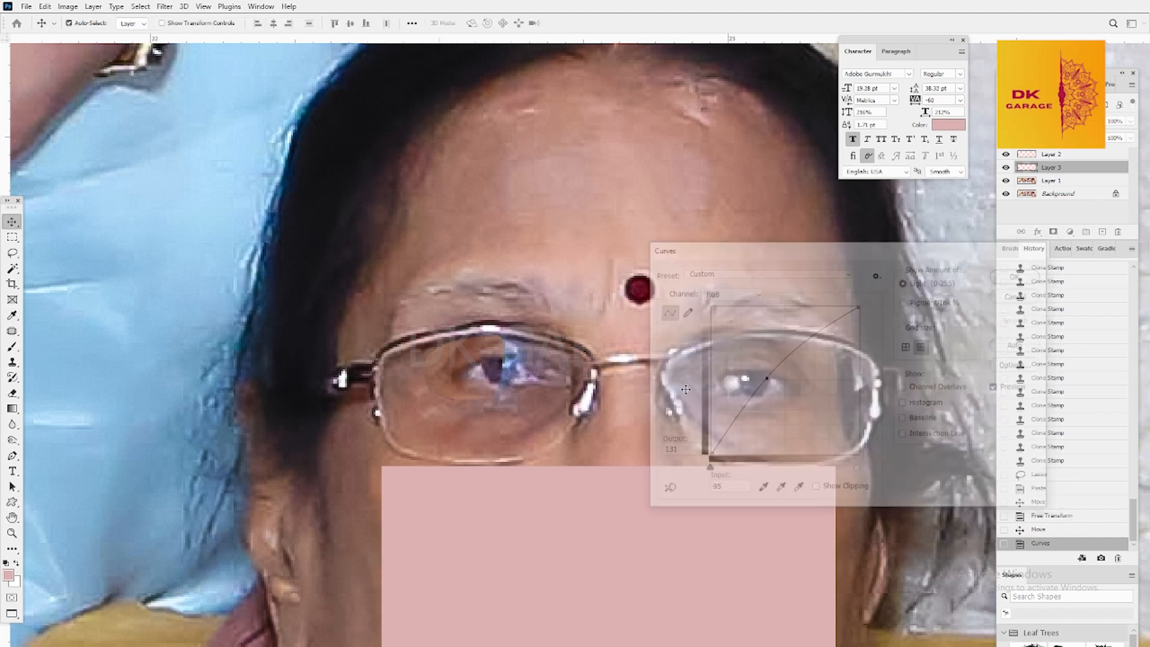
Step: Erase the upper edge and inner side of the pasted eye patch with a much smaller Eraser brush
key(e)
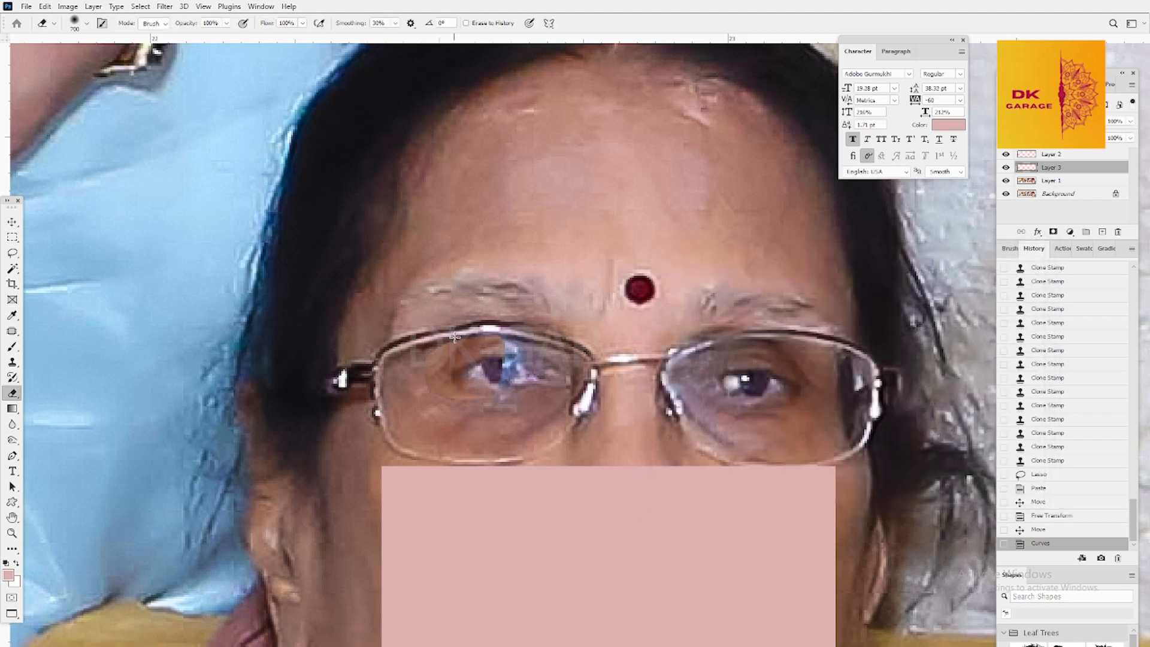
key(bracketleft)
key(bracketleft)
key(bracketleft)
key(bracketleft)
key(bracketleft)
key(bracketleft)
key(bracketleft)
key(bracketleft)
key(bracketleft)
key(bracketleft)
key(bracketleft)
key(bracketleft)
key(bracketleft)
key(bracketleft)
key(bracketleft)
key(bracketleft)
key(bracketleft)
key(bracketleft)
key(bracketleft)
mouse_move(501, 322)
mouse_down()
mouse_move(411, 358)
mouse_move(417, 383)
mouse_move(474, 413)
mouse_move(508, 412)
mouse_move(487, 381)
mouse_move(466, 402)
mouse_move(498, 370)
mouse_up()
Step: Skew the pasted eye layer slightly with Free Transform and align it with the eye behind the left-hand lens
key(v)
key(ctrl+t)
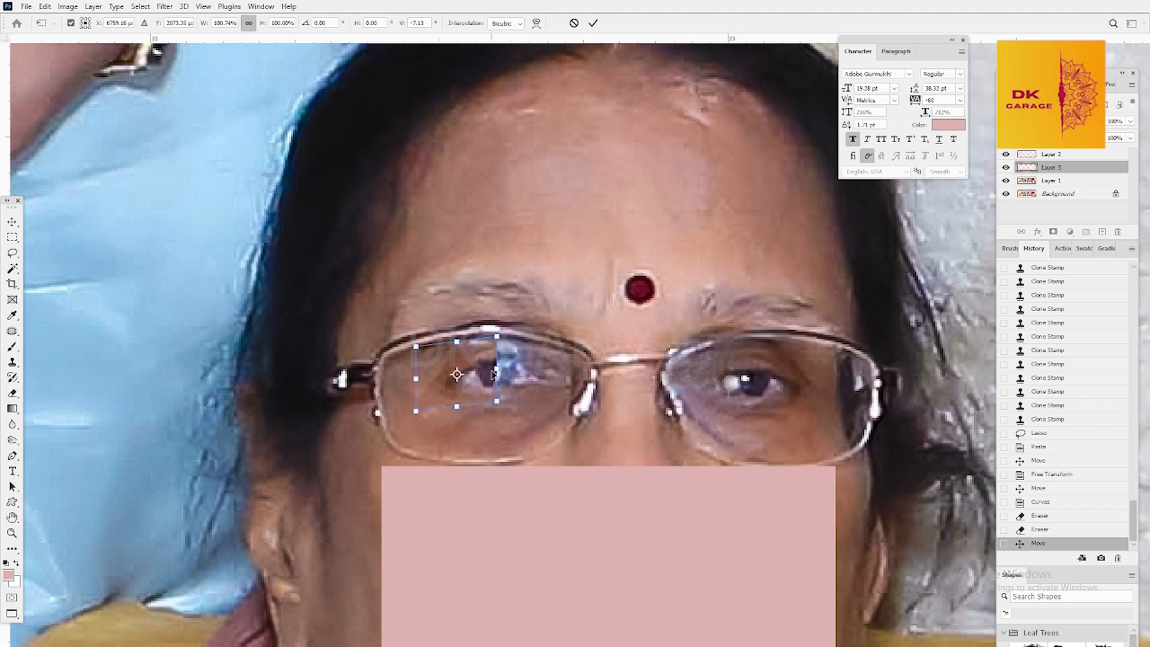
drag(497, 372, 507, 367)
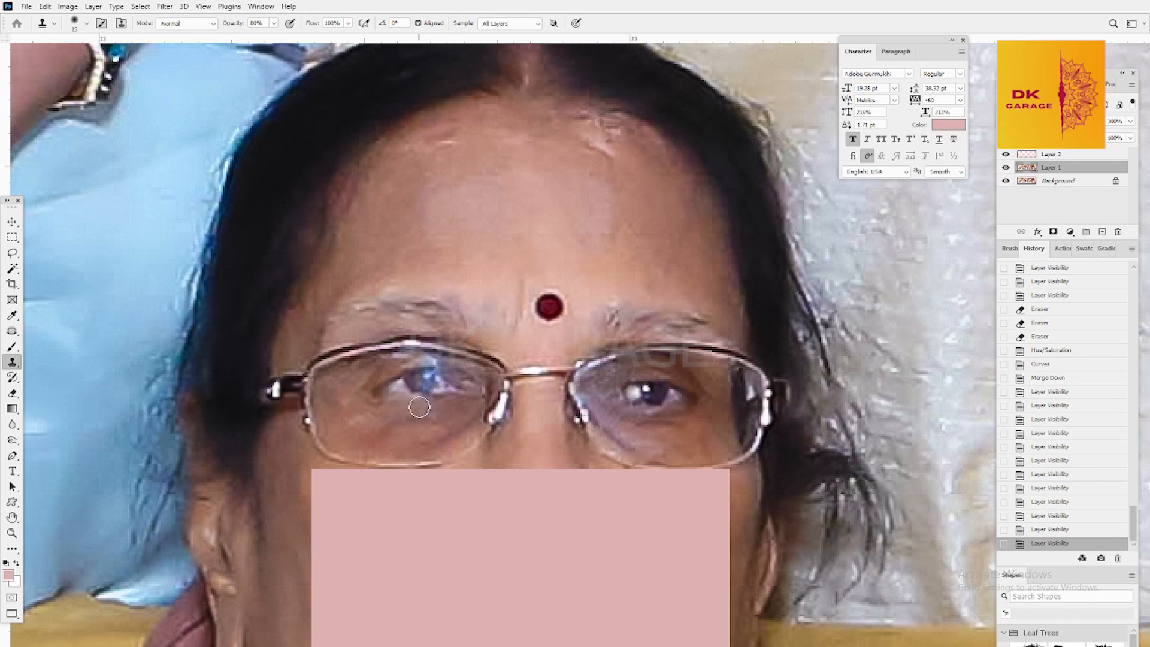
Step: Clone the dark pupil and catchlight of the right-hand eye over the blue glare on the left-hand eye with the Clone Stamp
click(419, 408)
click(430, 399)
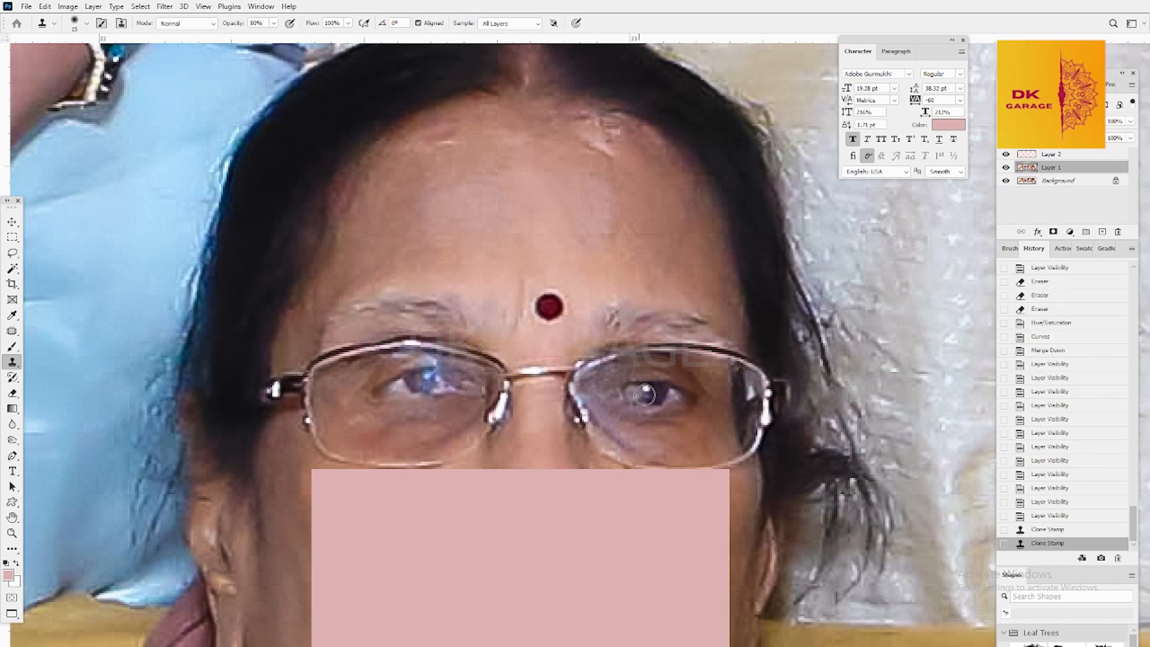
drag(644, 394, 652, 392)
drag(425, 397, 430, 381)
click(428, 381)
click(428, 381)
click(426, 382)
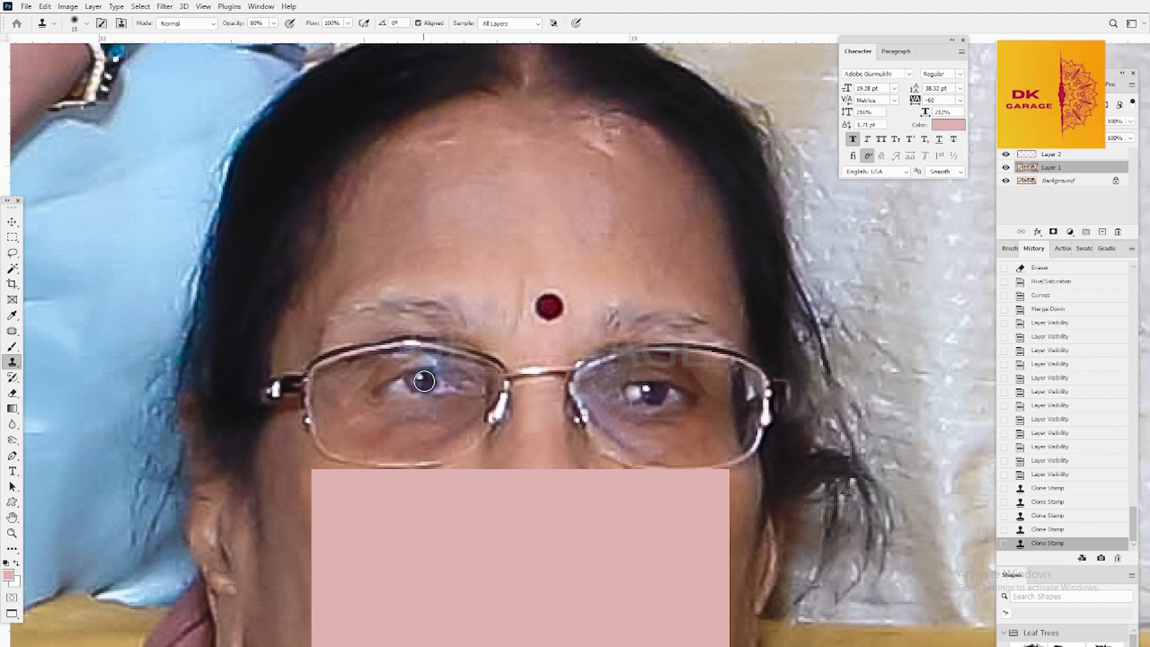
click(423, 383)
click(421, 384)
click(426, 385)
Step: Clone away the remaining bluish glare beside the left-hand iris and on the upper eyelid above it
click(433, 381)
click(431, 383)
click(435, 376)
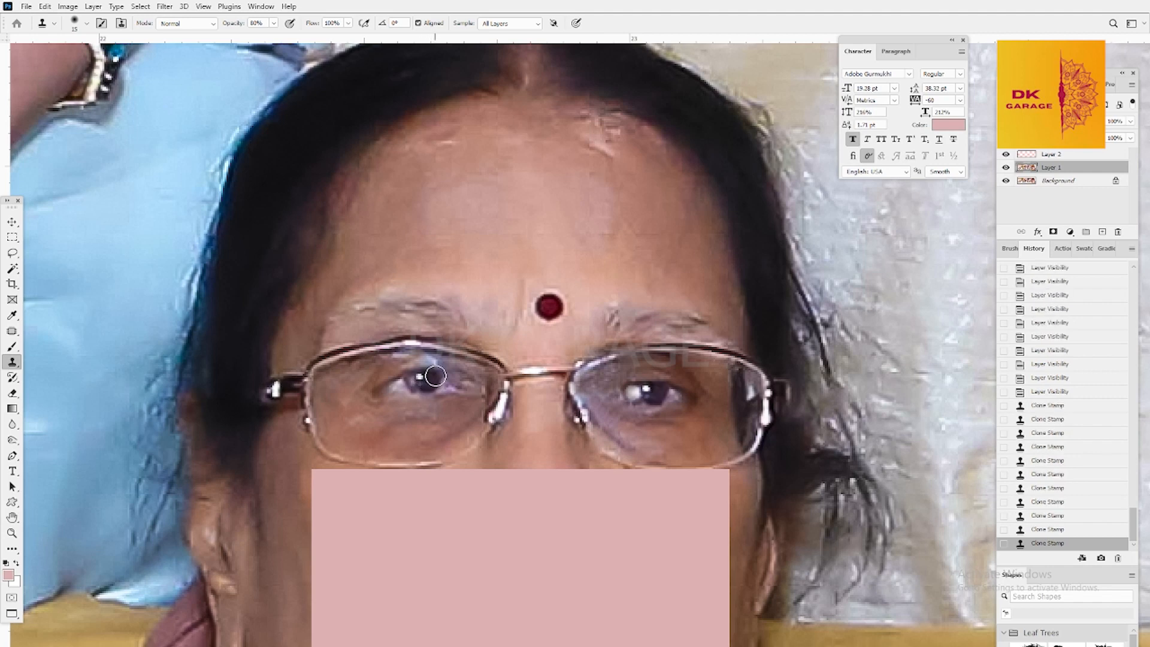
click(430, 375)
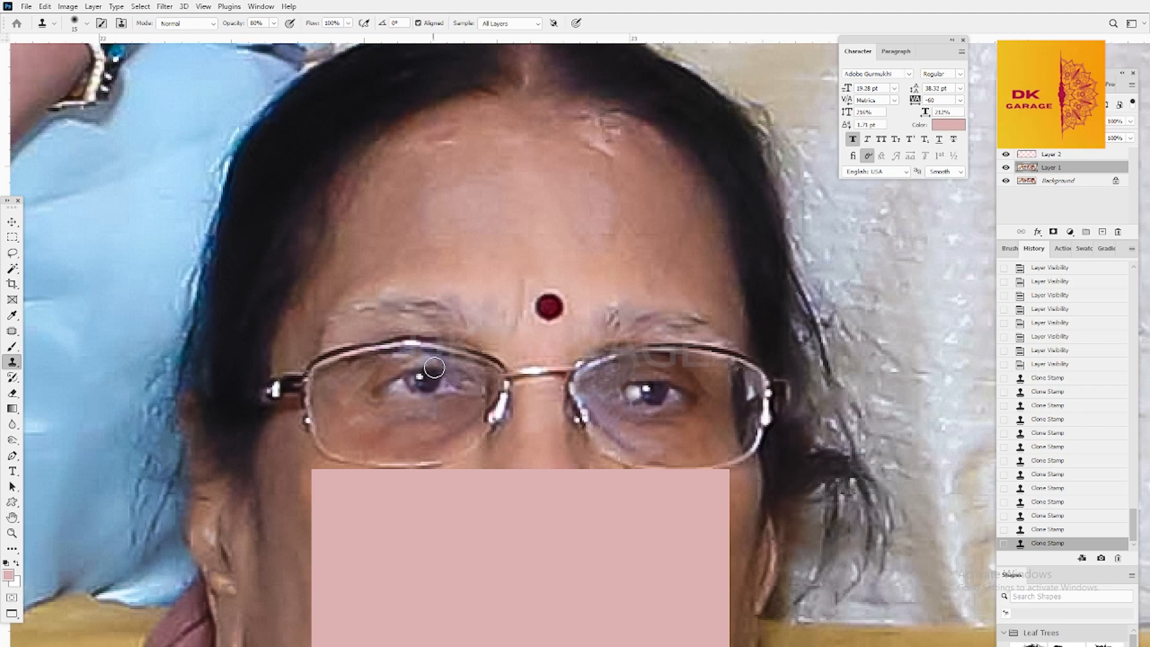
click(432, 366)
click(432, 367)
click(433, 368)
click(429, 366)
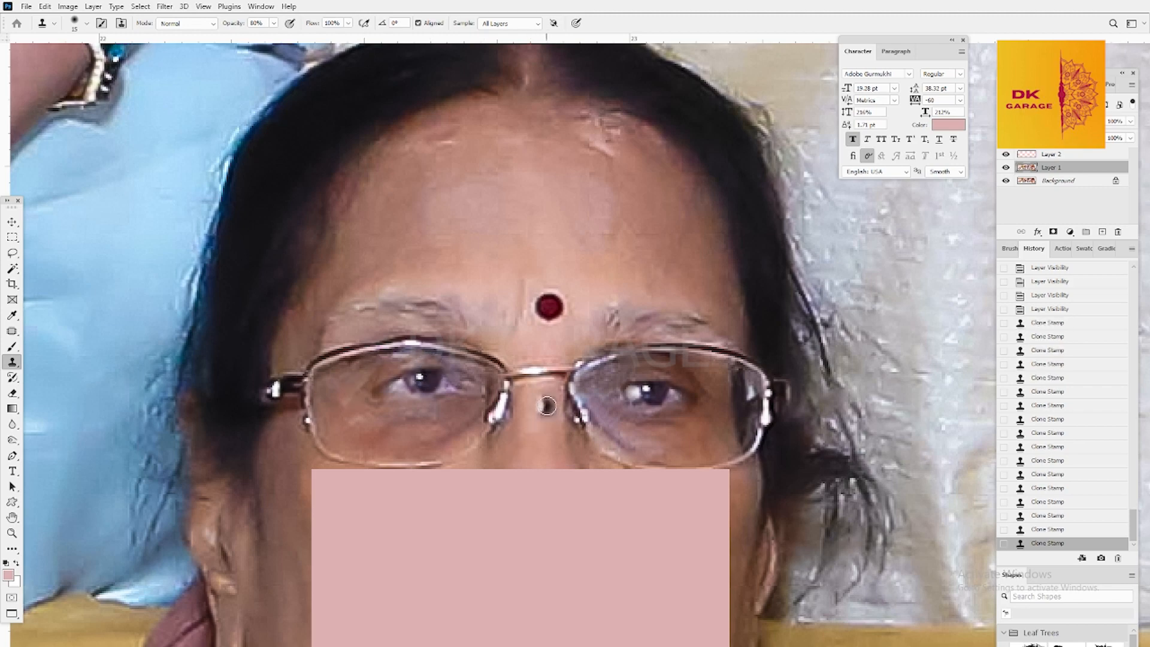
scroll(546, 405, down, 3)
scroll(546, 405, down, 2)
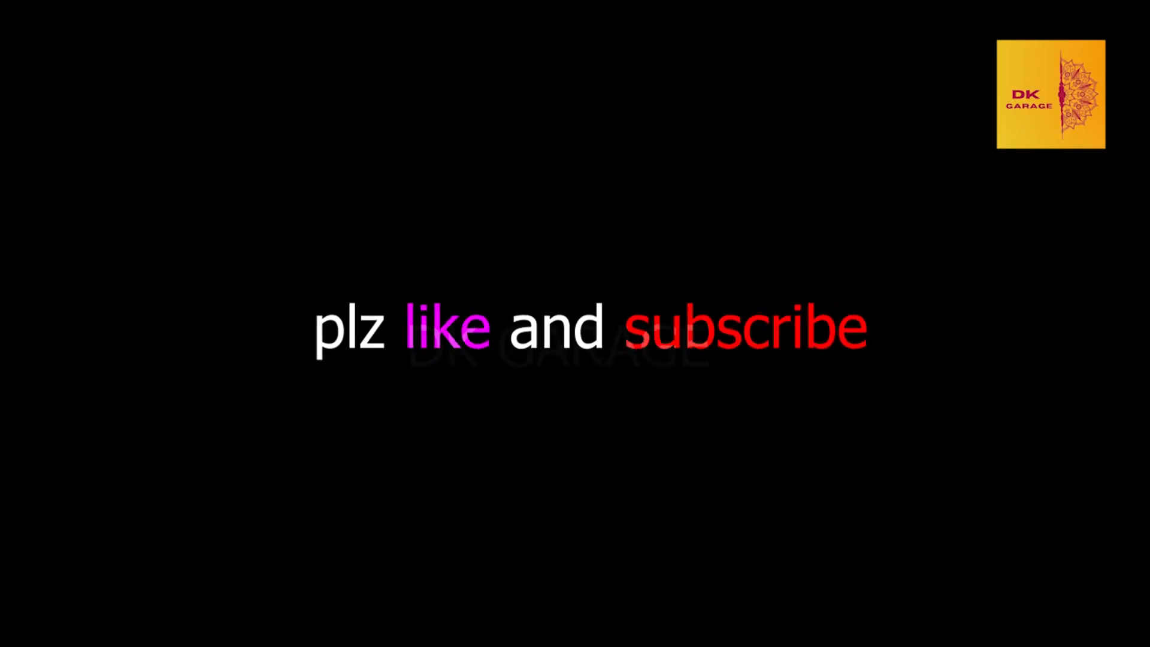